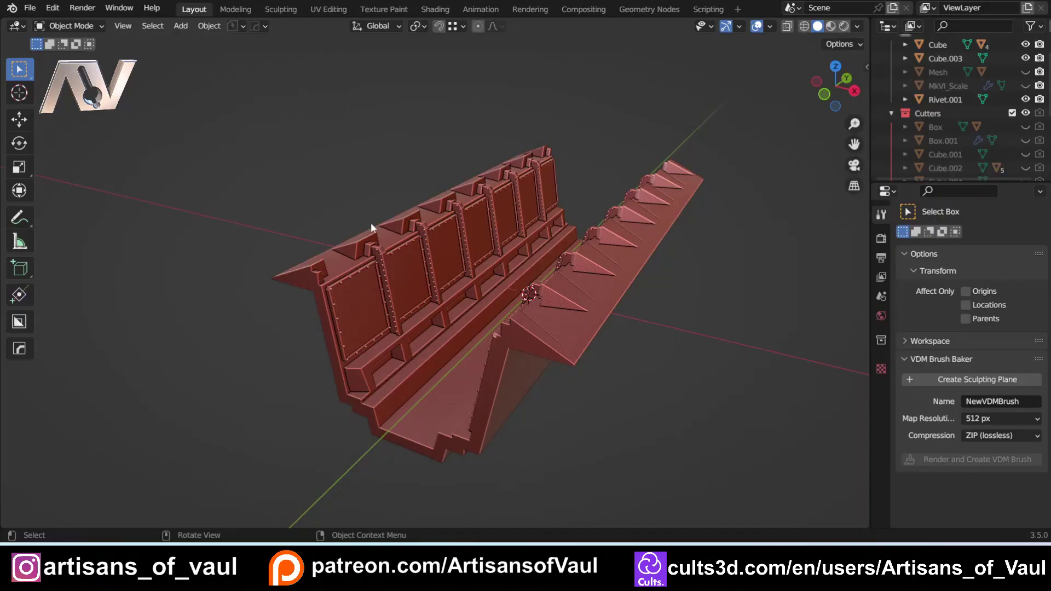
- Examine the riveted ribs and wall panels along the trench wall, selecting the trench mesh
{"action": "scroll", "coordinate": [319, 263], "scroll_direction": "up", "scroll_amount": 1}
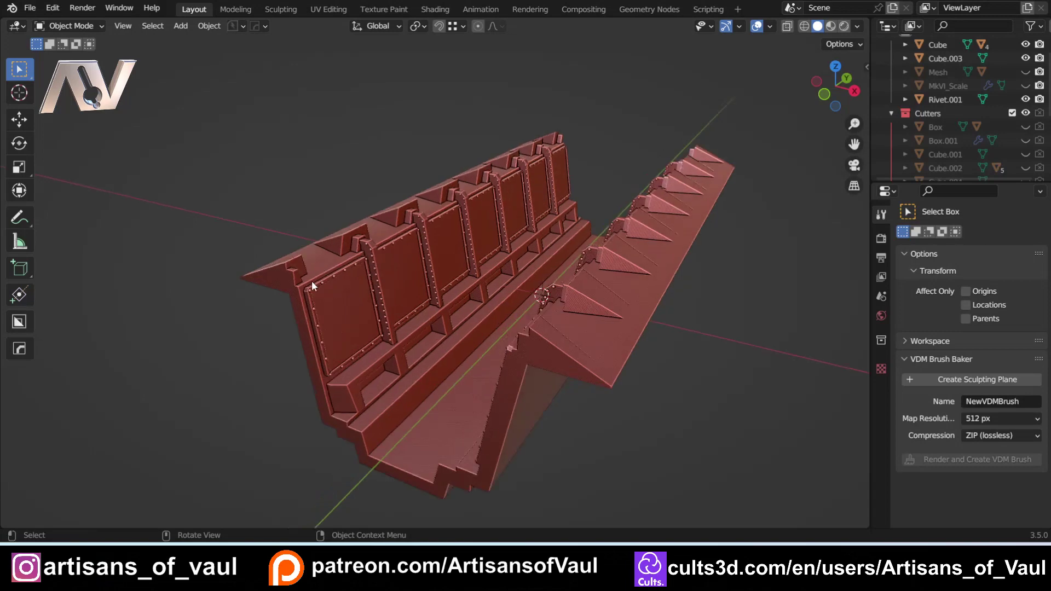
{"action": "scroll", "coordinate": [340, 277], "scroll_direction": "up", "scroll_amount": 4}
{"action": "middle_click_drag", "start_coordinate": [325, 273], "coordinate": [481, 304], "text": "shift"}
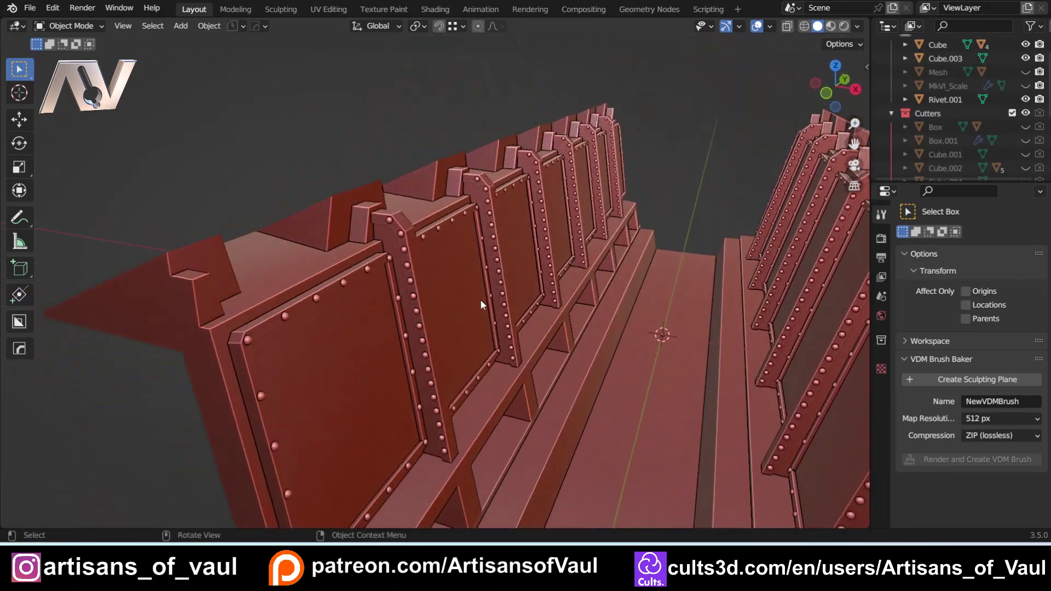
{"action": "scroll", "coordinate": [413, 243], "scroll_direction": "up", "scroll_amount": 2}
{"action": "left_click", "coordinate": [413, 241]}
{"action": "scroll", "coordinate": [391, 242], "scroll_direction": "up", "scroll_amount": 2}
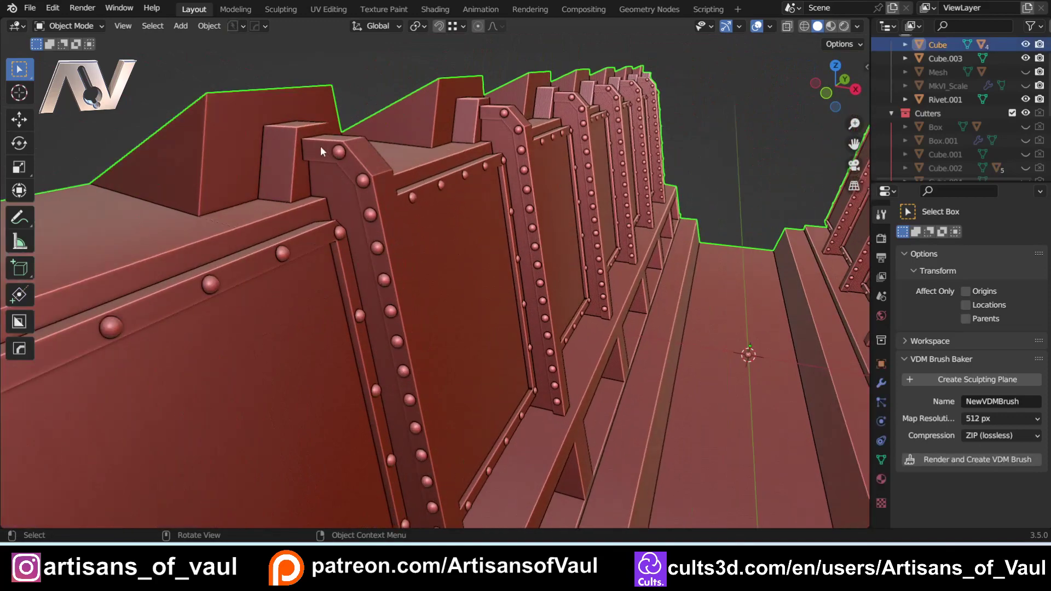
{"action": "scroll", "coordinate": [419, 433], "scroll_direction": "down", "scroll_amount": 1}
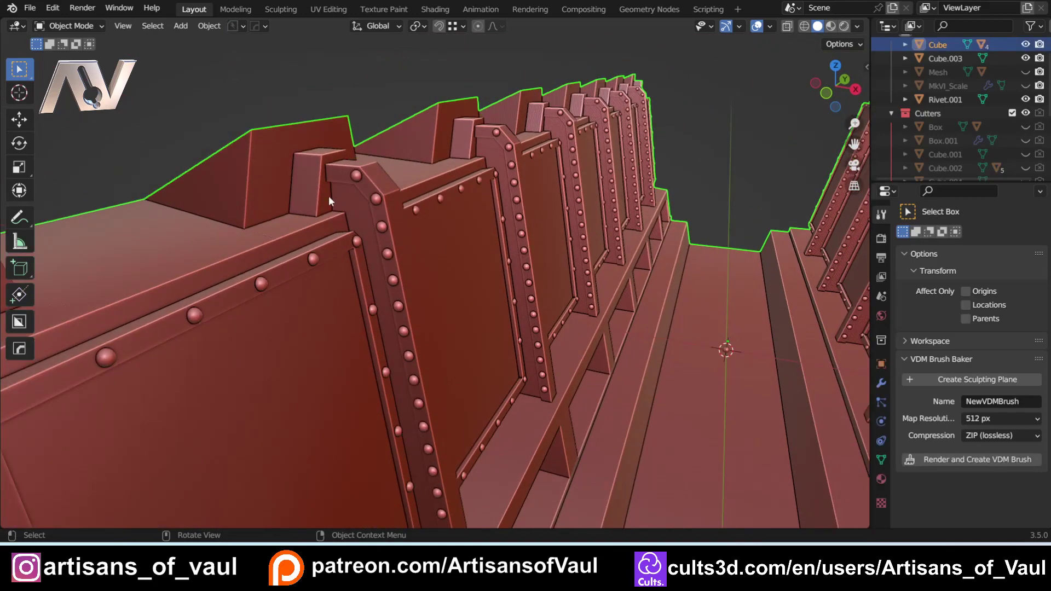
{"action": "scroll", "coordinate": [409, 259], "scroll_direction": "up", "scroll_amount": 1}
{"action": "scroll", "coordinate": [426, 250], "scroll_direction": "up", "scroll_amount": 1}
{"action": "scroll", "coordinate": [389, 245], "scroll_direction": "up", "scroll_amount": 2}
{"action": "scroll", "coordinate": [426, 228], "scroll_direction": "up", "scroll_amount": 1}
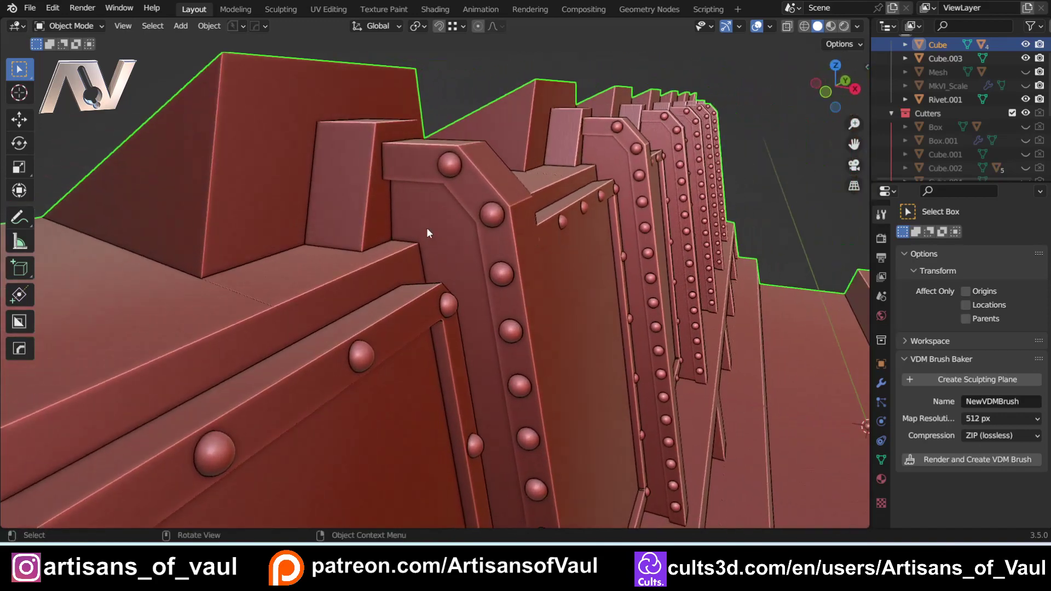
{"action": "key", "text": "shift+space"}
{"action": "key", "text": "d"}
{"action": "mouse_move", "coordinate": [382, 146]}
{"action": "left_mouse_down"}
{"action": "mouse_move", "coordinate": [390, 236]}
{"action": "mouse_move", "coordinate": [428, 276]}
{"action": "left_mouse_up"}
{"action": "key", "text": "ctrl+z"}
{"action": "key", "text": "ctrl+z"}
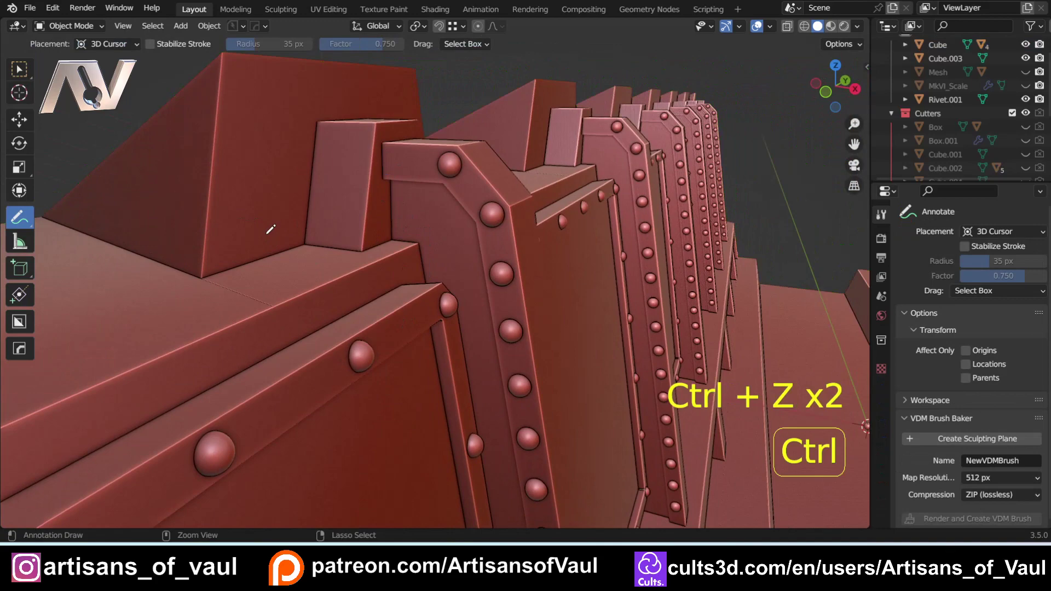
- Examine the first riveted rib from its base to where its top meets the wall block
{"action": "scroll", "coordinate": [487, 414], "scroll_direction": "down", "scroll_amount": 3}
{"action": "middle_click_drag", "start_coordinate": [487, 415], "coordinate": [396, 226], "text": "shift"}
{"action": "scroll", "coordinate": [397, 211], "scroll_direction": "down", "scroll_amount": 2}
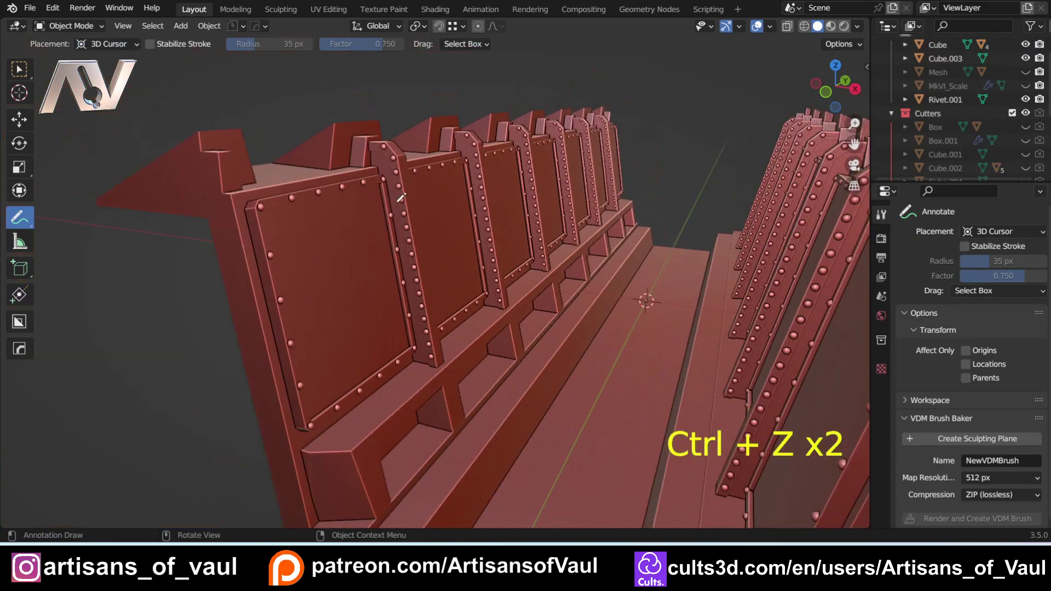
{"action": "scroll", "coordinate": [400, 195], "scroll_direction": "up", "scroll_amount": 3}
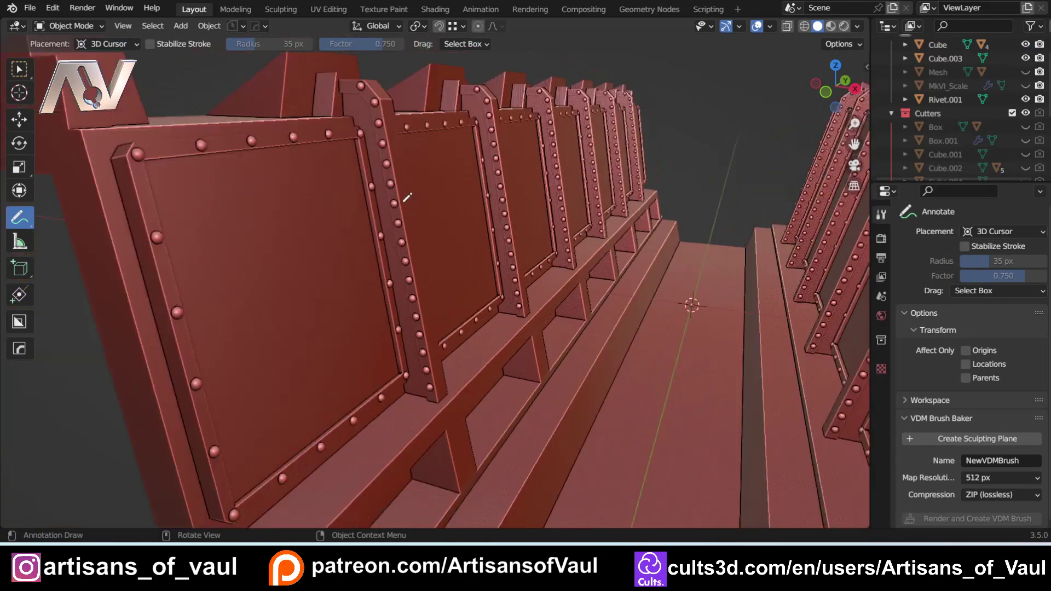
{"action": "middle_click_drag", "start_coordinate": [409, 197], "coordinate": [481, 300]}
{"action": "scroll", "coordinate": [462, 339], "scroll_direction": "down", "scroll_amount": 1}
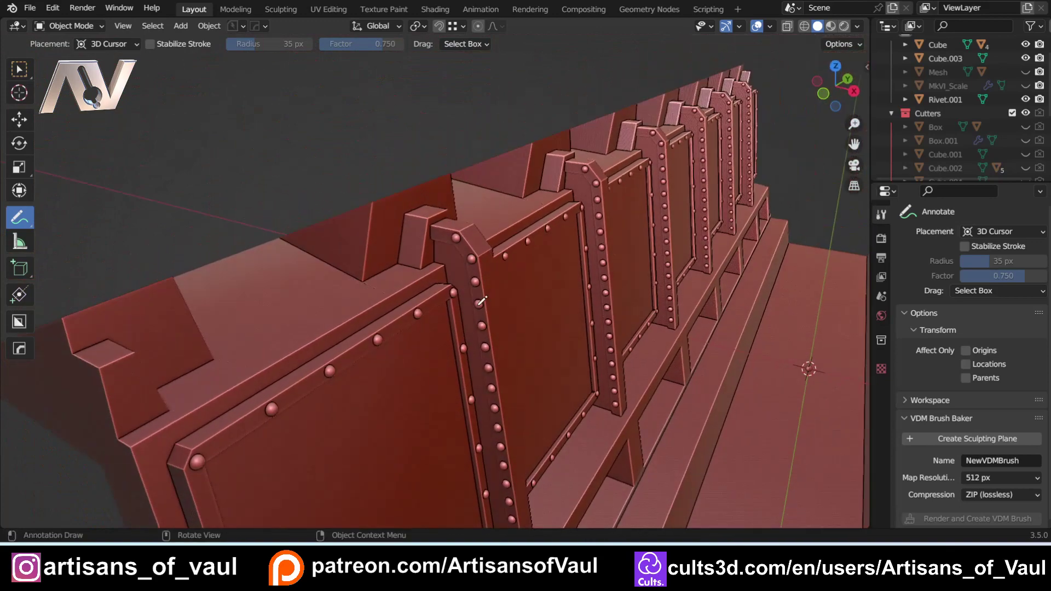
{"action": "scroll", "coordinate": [484, 290], "scroll_direction": "up", "scroll_amount": 3}
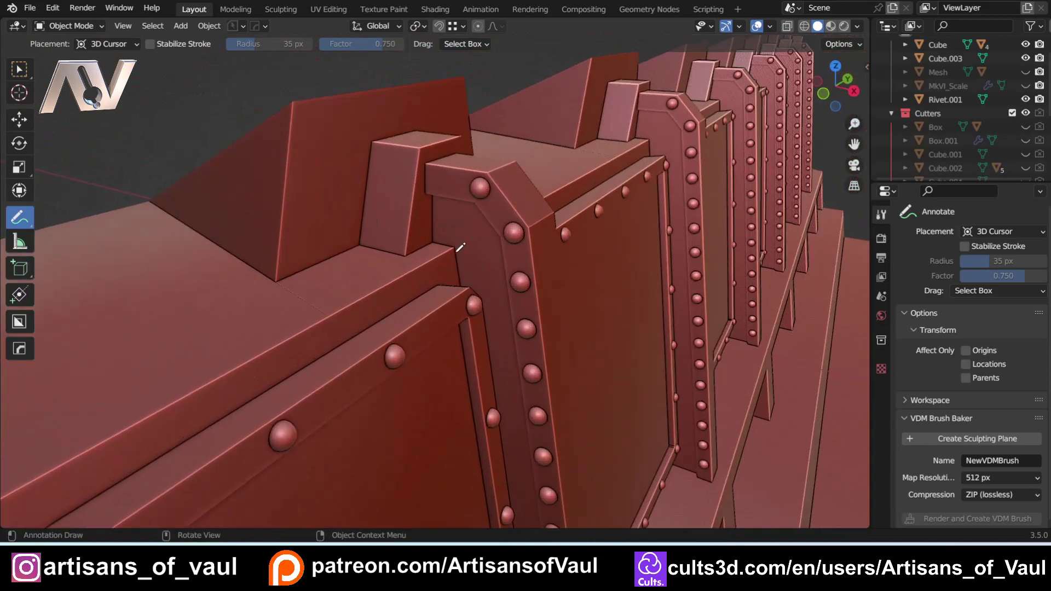
- Return to the Select Box tool and put the trench wall mesh into Edit Mode with face selection
{"action": "key", "text": "Tab"}
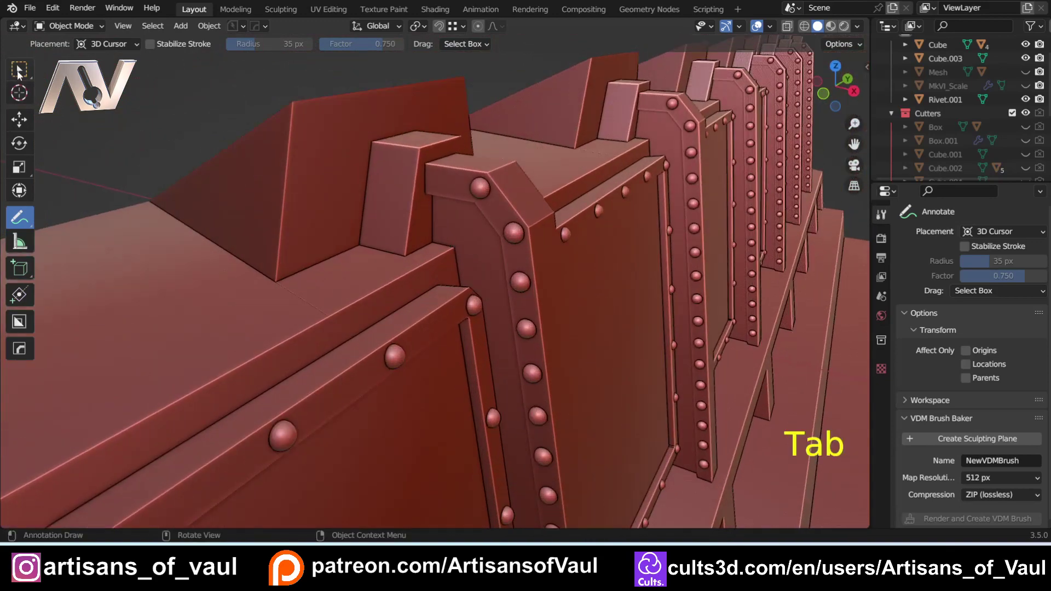
{"action": "left_click", "coordinate": [18, 70]}
{"action": "scroll", "coordinate": [449, 247], "scroll_direction": "down", "scroll_amount": 3}
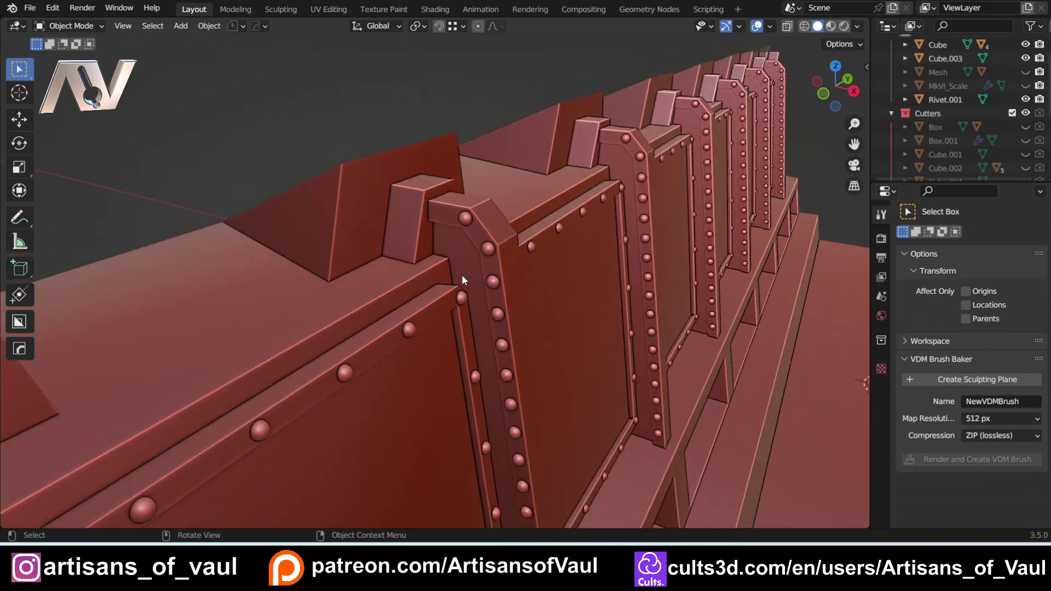
{"action": "scroll", "coordinate": [462, 276], "scroll_direction": "down", "scroll_amount": 2}
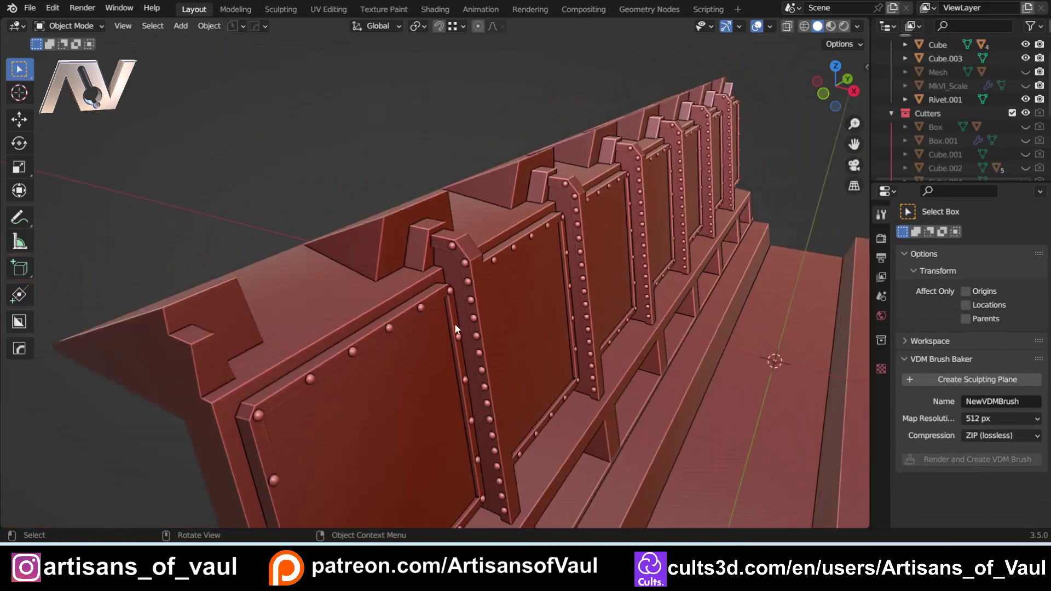
{"action": "scroll", "coordinate": [468, 286], "scroll_direction": "up", "scroll_amount": 1}
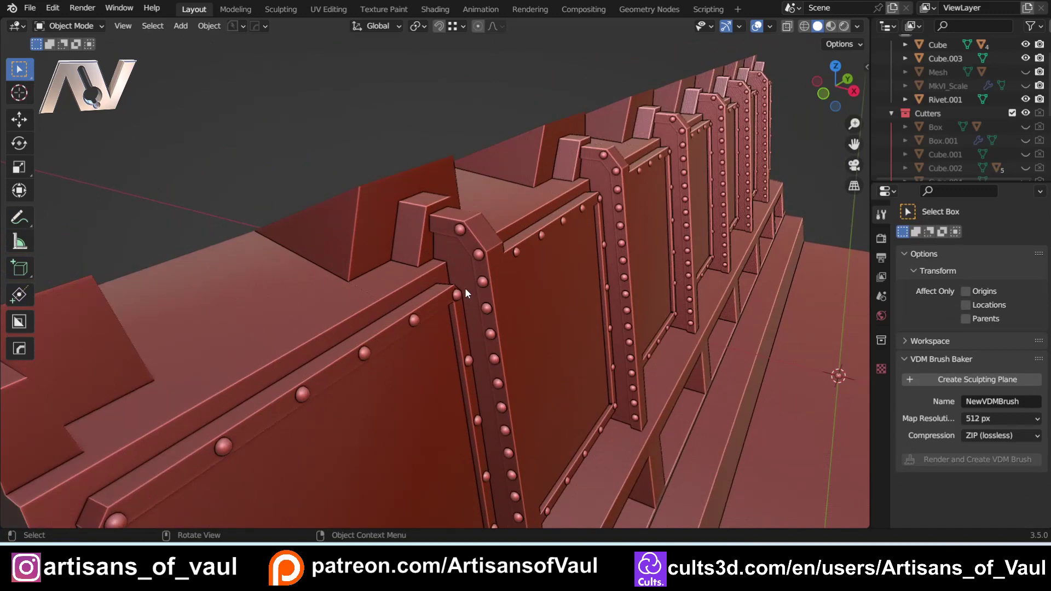
{"action": "left_click", "coordinate": [465, 287]}
{"action": "scroll", "coordinate": [425, 267], "scroll_direction": "up", "scroll_amount": 3}
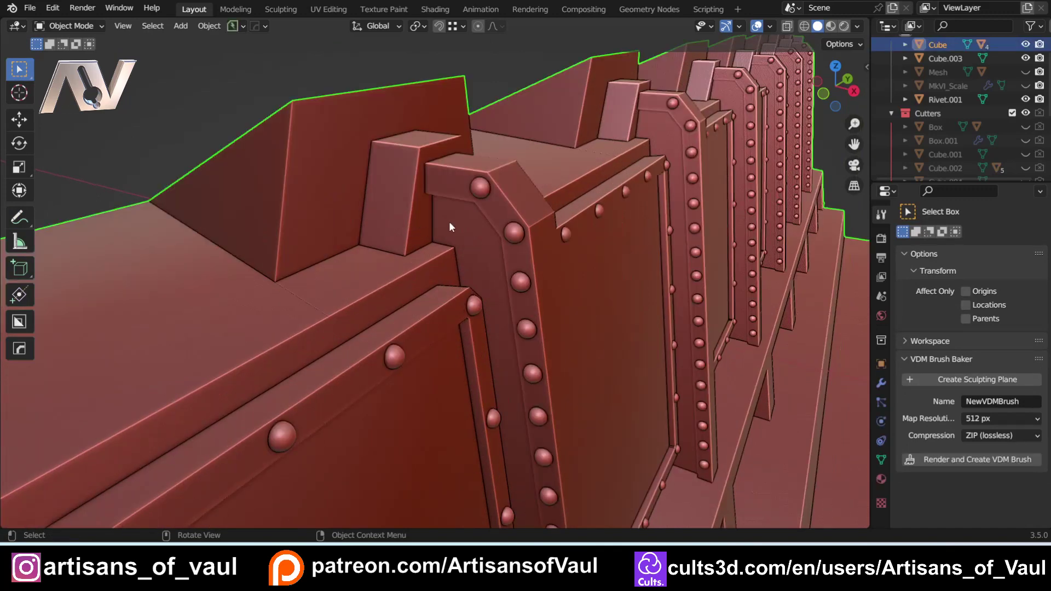
{"action": "key", "text": "Tab"}
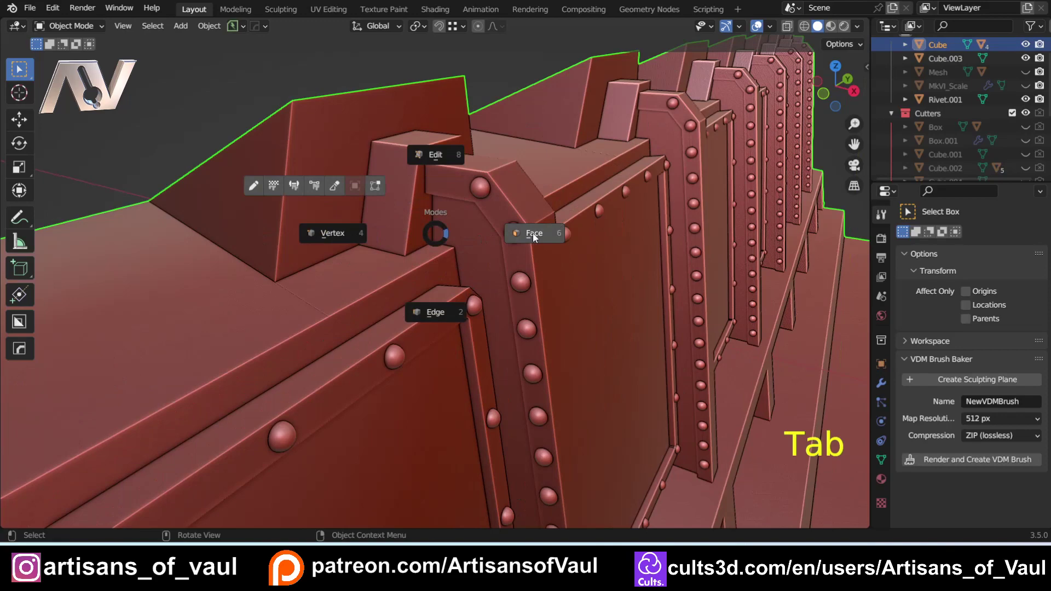
{"action": "left_click", "coordinate": [497, 221]}
- Select the first rib's recessed side face and the adjoining bevel and rim faces near its top one by one
{"action": "middle_click_drag", "start_coordinate": [493, 231], "coordinate": [513, 268], "text": "shift"}
{"action": "scroll", "coordinate": [458, 291], "scroll_direction": "up", "scroll_amount": 3}
{"action": "left_click", "coordinate": [491, 272]}
{"action": "left_click", "coordinate": [496, 250], "text": "shift"}
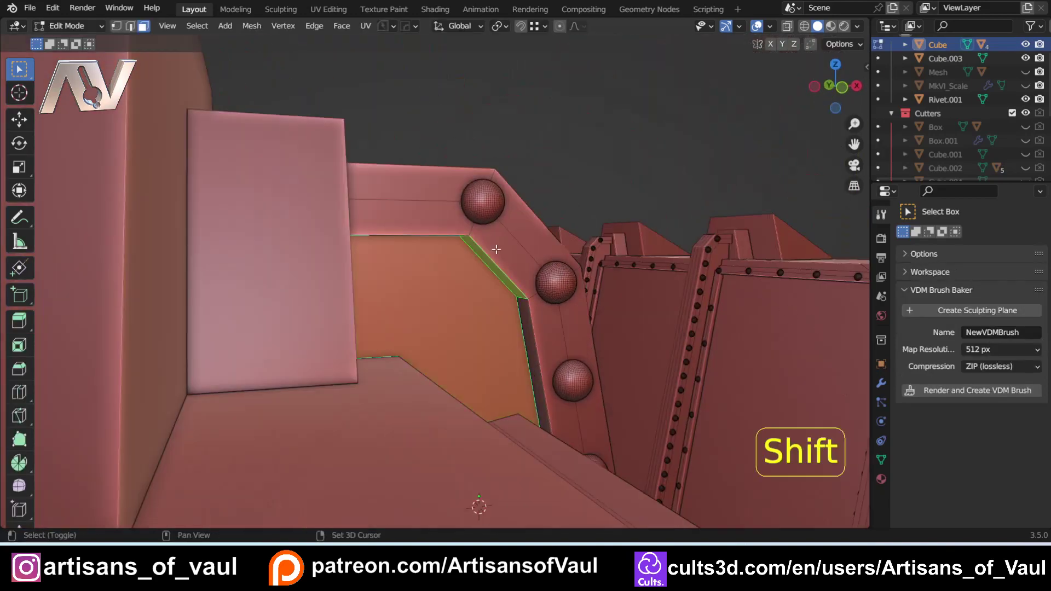
{"action": "left_click", "coordinate": [461, 229], "text": "shift"}
{"action": "left_click", "coordinate": [445, 222], "text": "shift"}
{"action": "scroll", "coordinate": [496, 187], "scroll_direction": "up", "scroll_amount": 3}
{"action": "scroll", "coordinate": [497, 187], "scroll_direction": "down", "scroll_amount": 2}
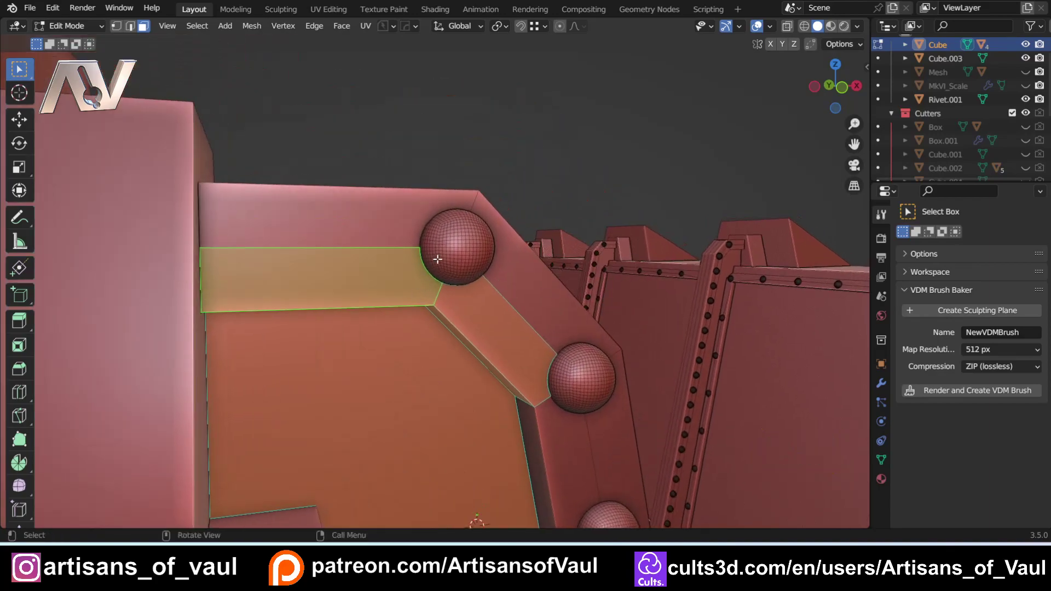
{"action": "scroll", "coordinate": [443, 205], "scroll_direction": "up", "scroll_amount": 4}
{"action": "scroll", "coordinate": [501, 241], "scroll_direction": "down", "scroll_amount": 4}
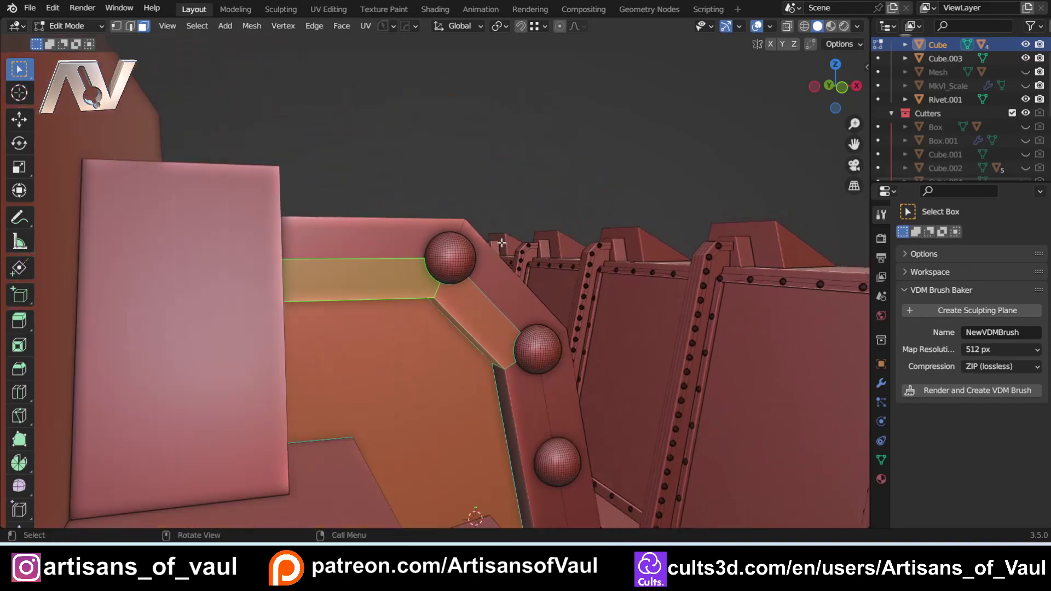
{"action": "scroll", "coordinate": [533, 265], "scroll_direction": "down", "scroll_amount": 5}
{"action": "middle_click_drag", "start_coordinate": [533, 265], "coordinate": [497, 232]}
{"action": "scroll", "coordinate": [310, 277], "scroll_direction": "down", "scroll_amount": 3}
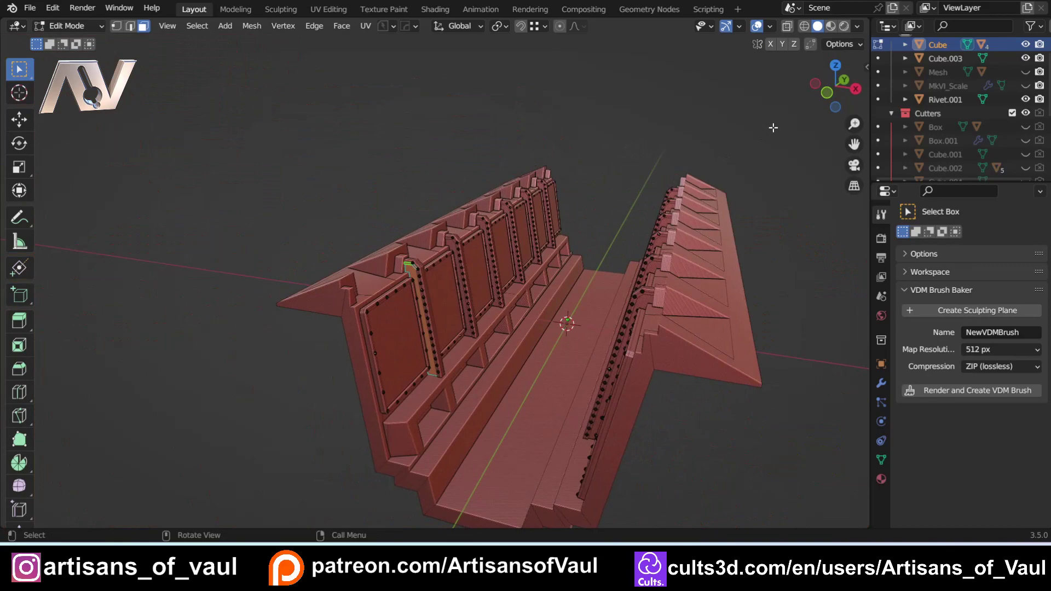
- Box-select the upper ends of the ribs through the mesh in front orthographic wireframe view
{"action": "left_click", "coordinate": [826, 95]}
{"action": "scroll", "coordinate": [580, 232], "scroll_direction": "up", "scroll_amount": 5}
{"action": "middle_click_drag", "start_coordinate": [580, 232], "coordinate": [411, 298], "text": "shift"}
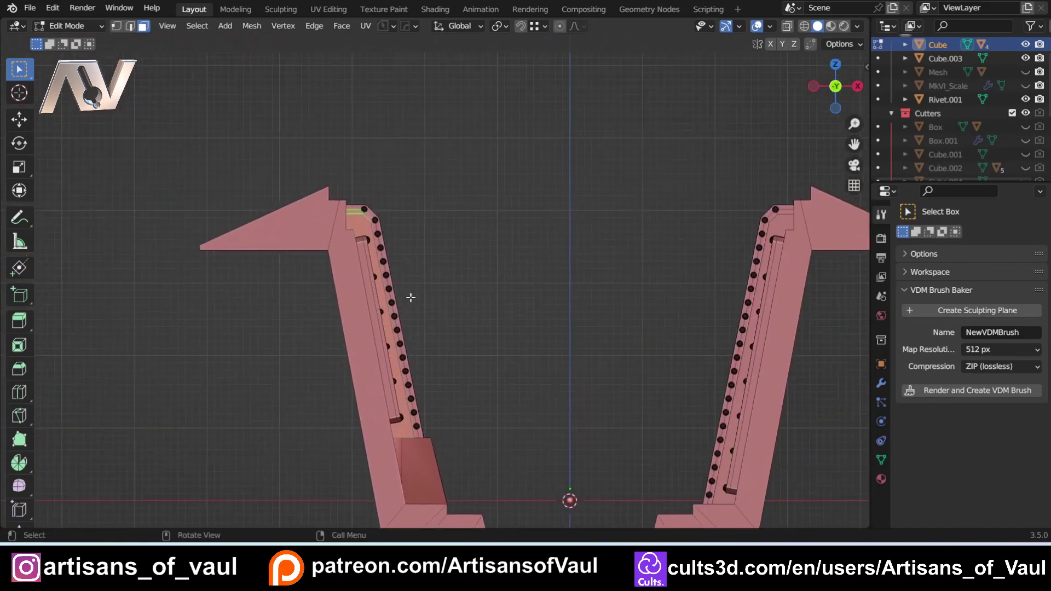
{"action": "scroll", "coordinate": [410, 298], "scroll_direction": "up", "scroll_amount": 4}
{"action": "key", "text": "shift+z"}
{"action": "middle_click_drag", "start_coordinate": [304, 161], "coordinate": [407, 266], "text": "shift"}
{"action": "scroll", "coordinate": [408, 266], "scroll_direction": "up", "scroll_amount": 3}
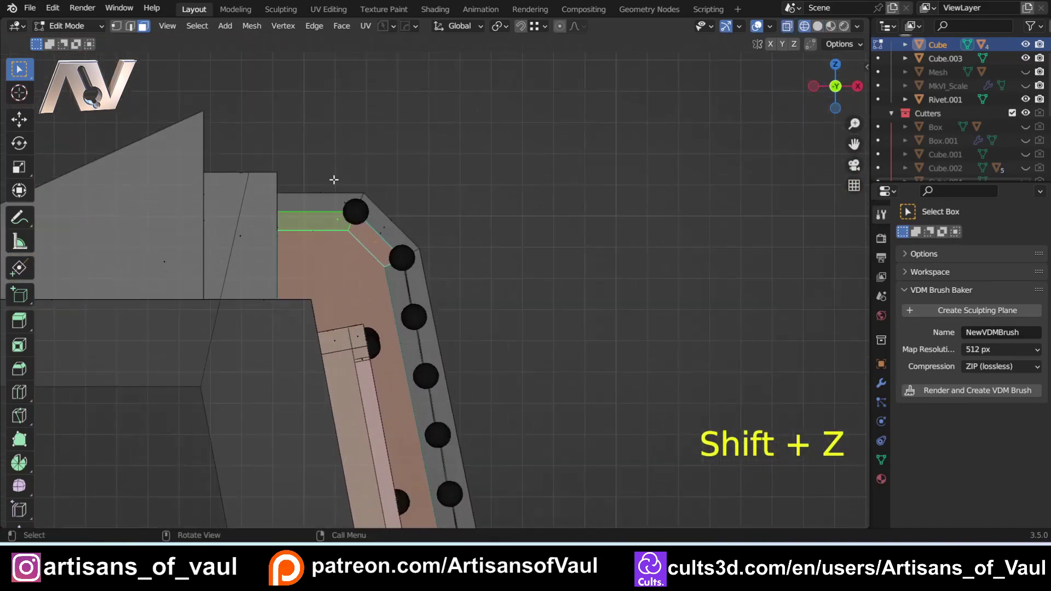
{"action": "left_click_drag", "start_coordinate": [334, 179], "coordinate": [387, 241]}
{"action": "middle_click_drag", "start_coordinate": [457, 192], "coordinate": [407, 227]}
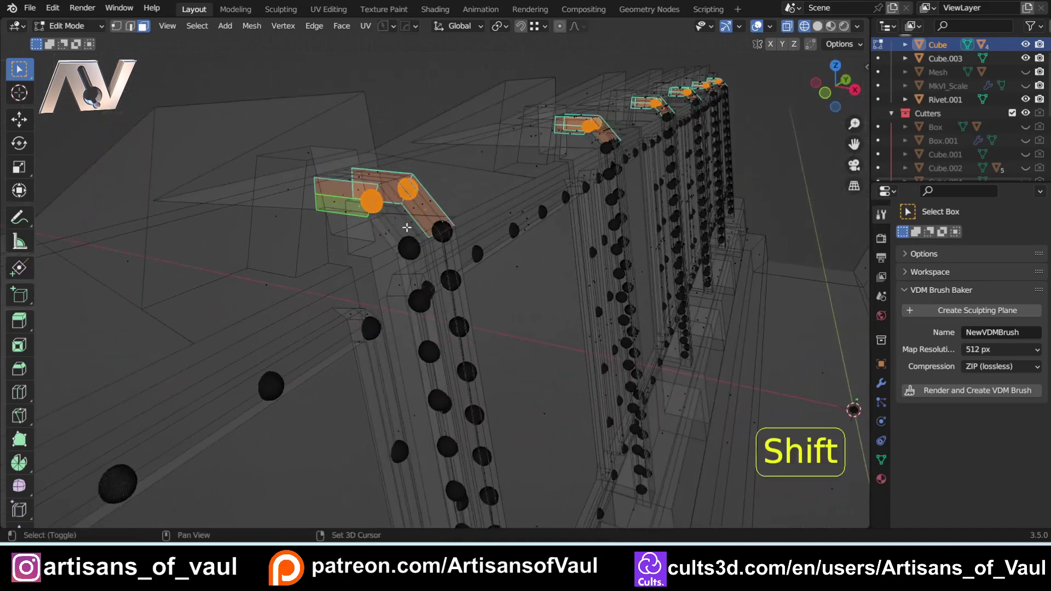
- Return to solid shading and clear the face selection
{"action": "key", "text": "shift+z"}
{"action": "middle_click_drag", "start_coordinate": [713, 92], "coordinate": [644, 131], "text": "shift"}
{"action": "scroll", "coordinate": [284, 342], "scroll_direction": "down", "scroll_amount": 2}
{"action": "middle_click_drag", "start_coordinate": [359, 242], "coordinate": [387, 309], "text": "shift"}
{"action": "scroll", "coordinate": [388, 308], "scroll_direction": "up", "scroll_amount": 4}
{"action": "left_click", "coordinate": [317, 164]}
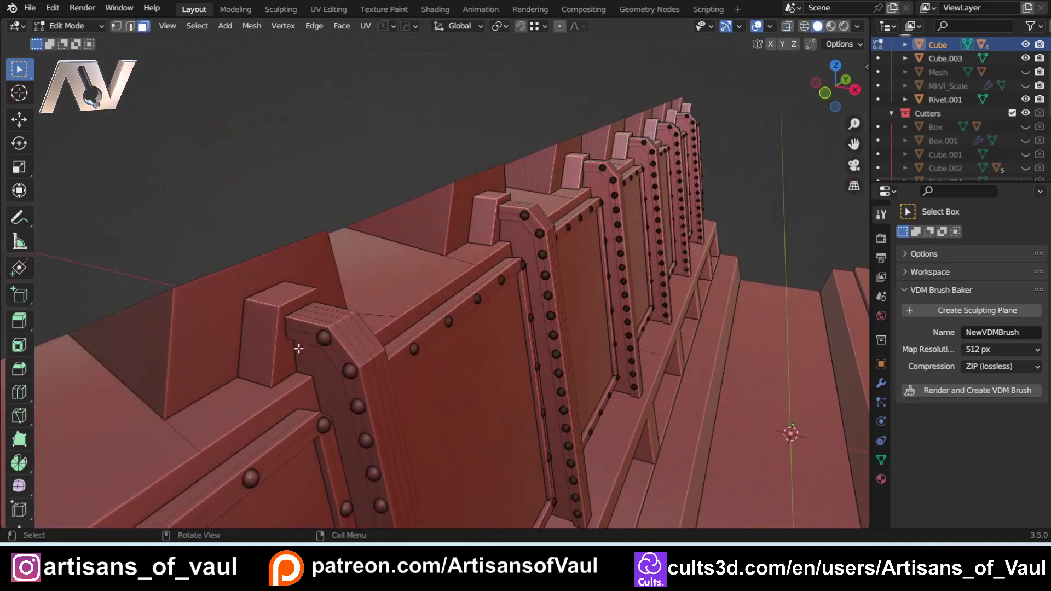
- Switch to edge selection and select the path from the first rib's upper rear edge down around the wall ledge
{"action": "middle_click_drag", "start_coordinate": [311, 357], "coordinate": [376, 300], "text": "shift"}
{"action": "scroll", "coordinate": [383, 312], "scroll_direction": "up", "scroll_amount": 4}
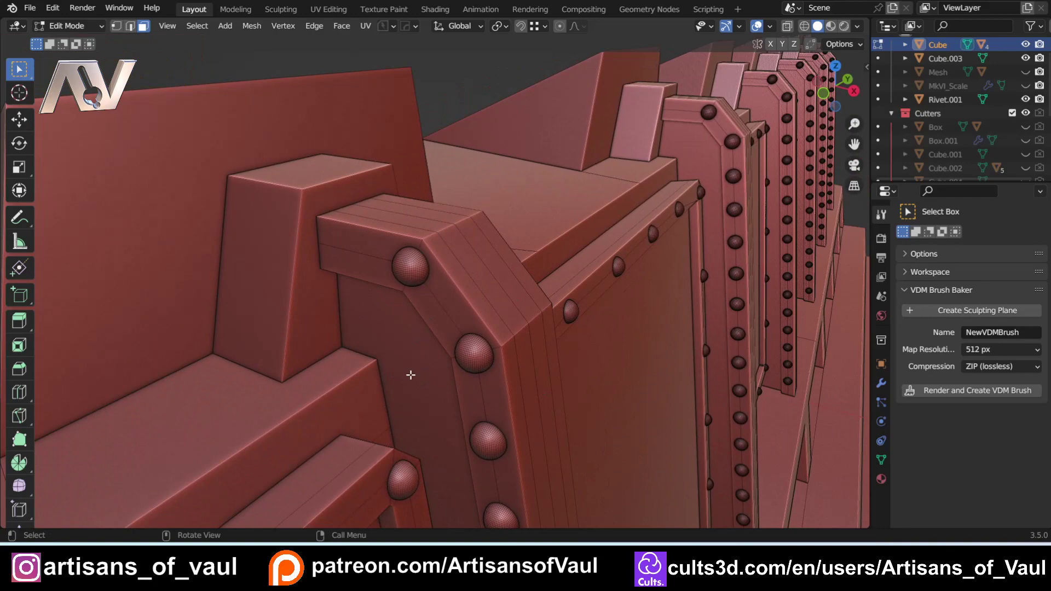
{"action": "scroll", "coordinate": [411, 375], "scroll_direction": "down", "scroll_amount": 3}
{"action": "scroll", "coordinate": [383, 367], "scroll_direction": "up", "scroll_amount": 4}
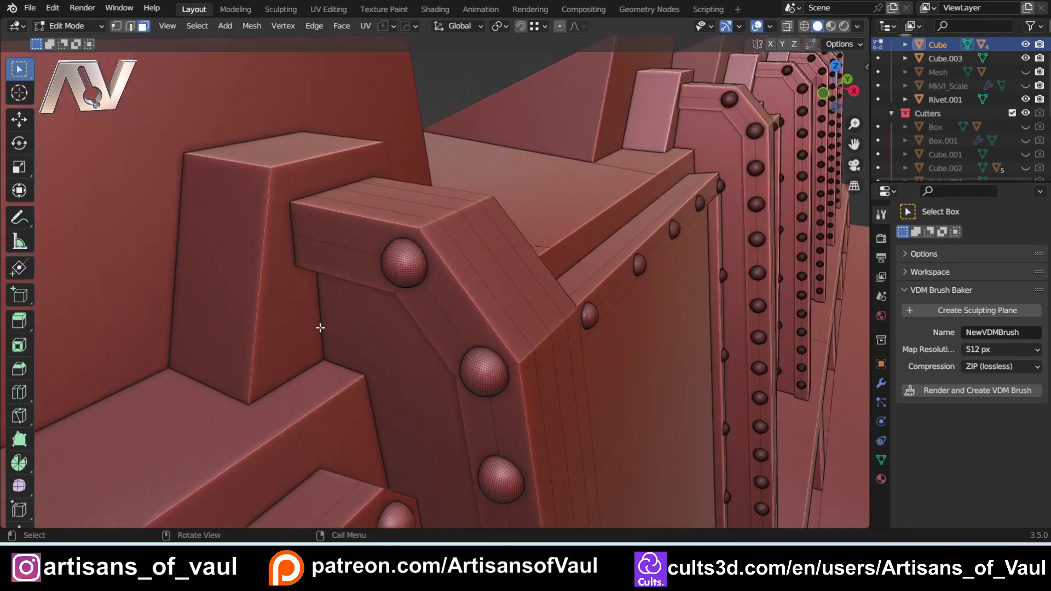
{"action": "middle_click_drag", "start_coordinate": [290, 347], "coordinate": [382, 304]}
{"action": "key", "text": "Tab"}
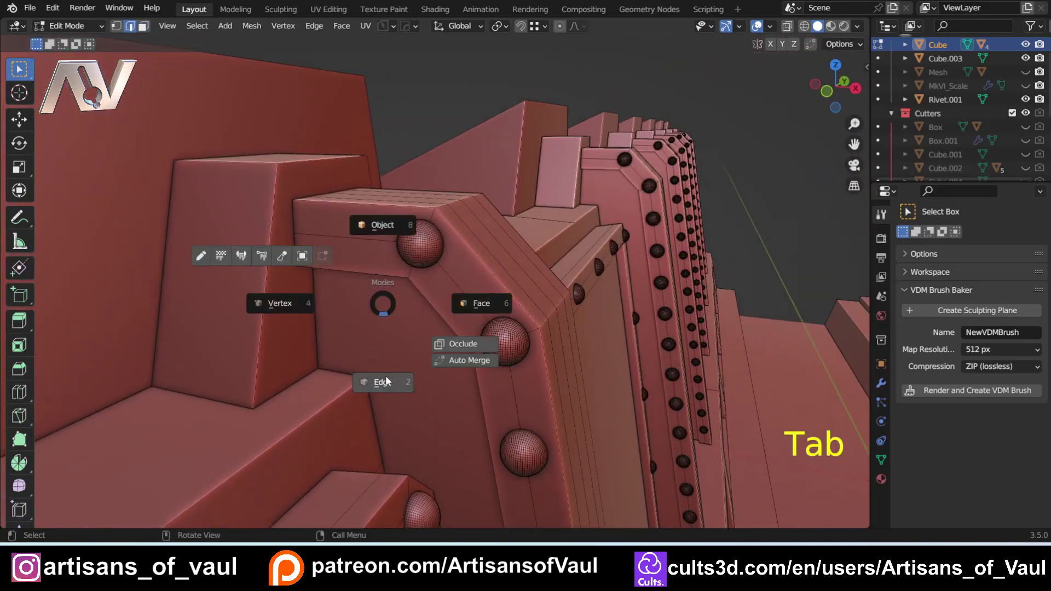
{"action": "left_click", "coordinate": [387, 381]}
{"action": "middle_click_drag", "start_coordinate": [323, 318], "coordinate": [390, 248]}
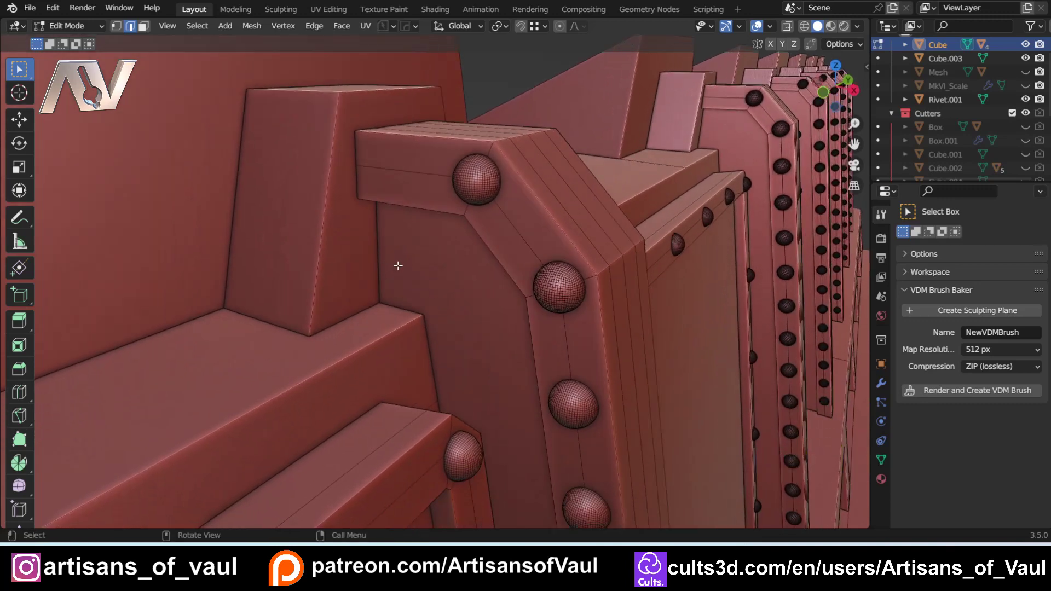
{"action": "left_click", "coordinate": [379, 240]}
{"action": "left_click", "coordinate": [428, 363], "text": "ctrl"}
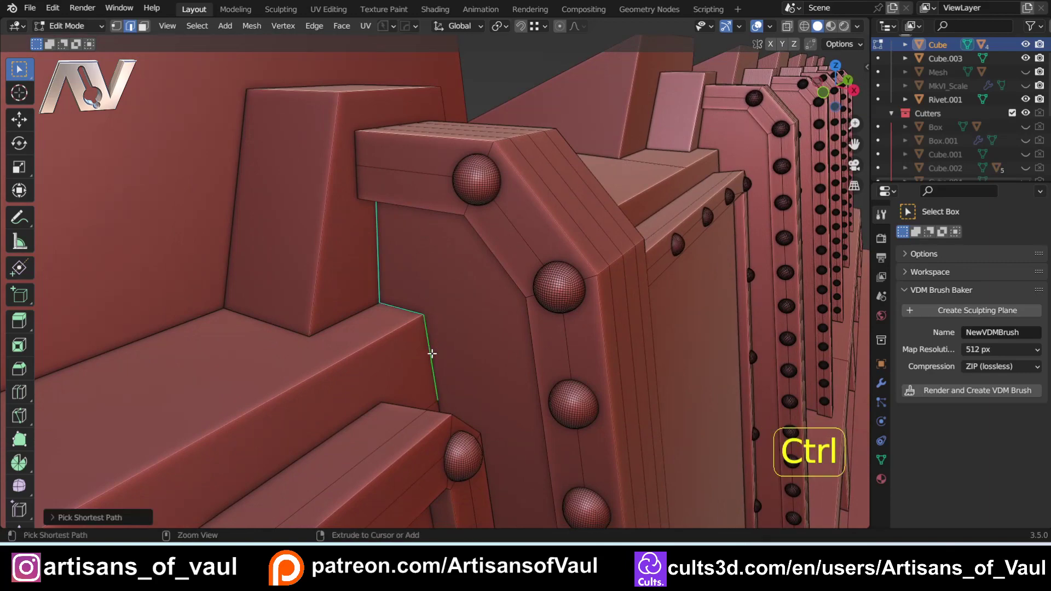
- Extend the shortest-path edge selection down the rib, around its base and up the opposite side
{"action": "middle_click_drag", "start_coordinate": [429, 363], "coordinate": [458, 360]}
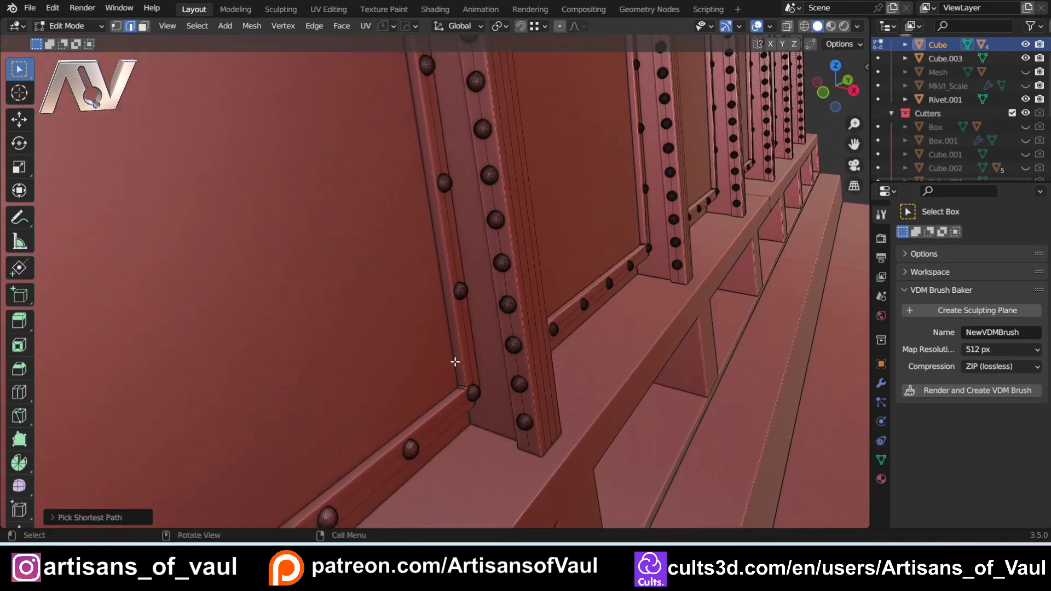
{"action": "left_click", "coordinate": [491, 429], "text": "ctrl"}
{"action": "middle_click_drag", "start_coordinate": [545, 467], "coordinate": [401, 410], "text": "shift"}
{"action": "left_click", "coordinate": [667, 367], "text": "ctrl"}
{"action": "middle_click_drag", "start_coordinate": [667, 365], "coordinate": [557, 430], "text": "shift"}
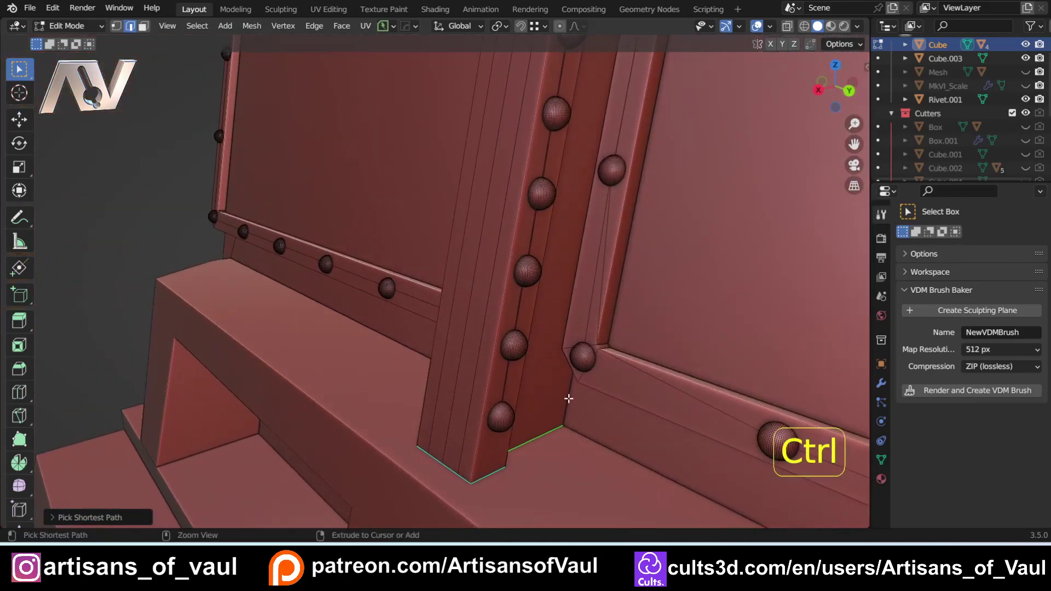
{"action": "left_click", "coordinate": [569, 399], "text": "ctrl"}
{"action": "middle_click_drag", "start_coordinate": [585, 88], "coordinate": [300, 509], "text": "shift"}
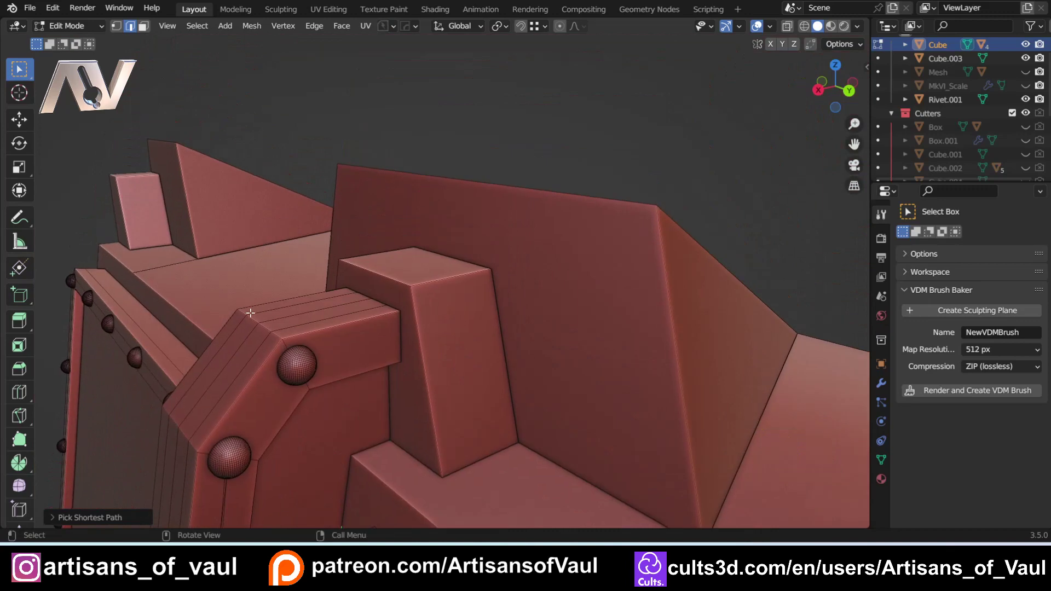
- Continue the edge path up the rib's far side and across its top end, closing the boundary around the rib
{"action": "left_click", "coordinate": [389, 399], "text": "ctrl"}
{"action": "left_click", "coordinate": [375, 311], "text": "ctrl"}
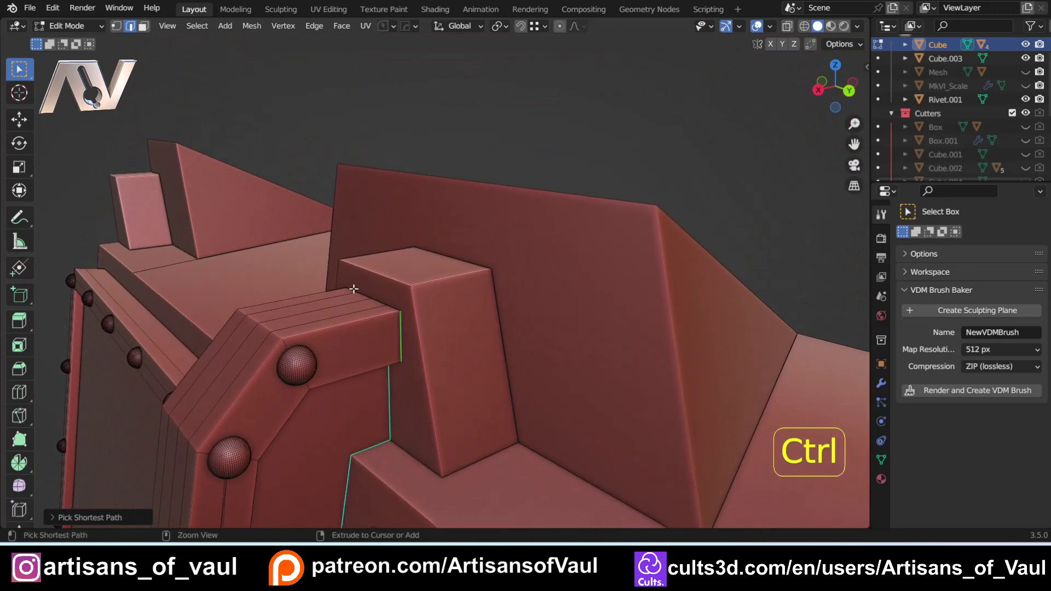
{"action": "left_click", "coordinate": [354, 288], "text": "ctrl"}
{"action": "middle_click_drag", "start_coordinate": [321, 301], "coordinate": [470, 309]}
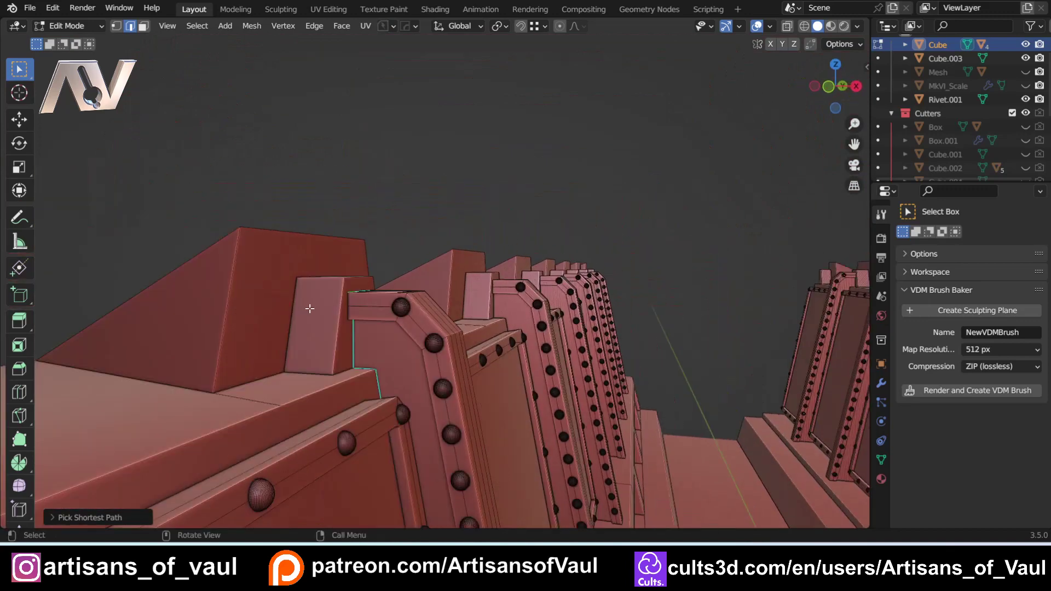
{"action": "left_click", "coordinate": [346, 319], "text": "ctrl"}
{"action": "middle_click_drag", "start_coordinate": [343, 340], "coordinate": [436, 363], "text": "shift"}
{"action": "scroll", "coordinate": [403, 343], "scroll_direction": "up", "scroll_amount": 5}
{"action": "left_click", "coordinate": [359, 381], "text": "shift"}
{"action": "scroll", "coordinate": [432, 362], "scroll_direction": "down", "scroll_amount": 3}
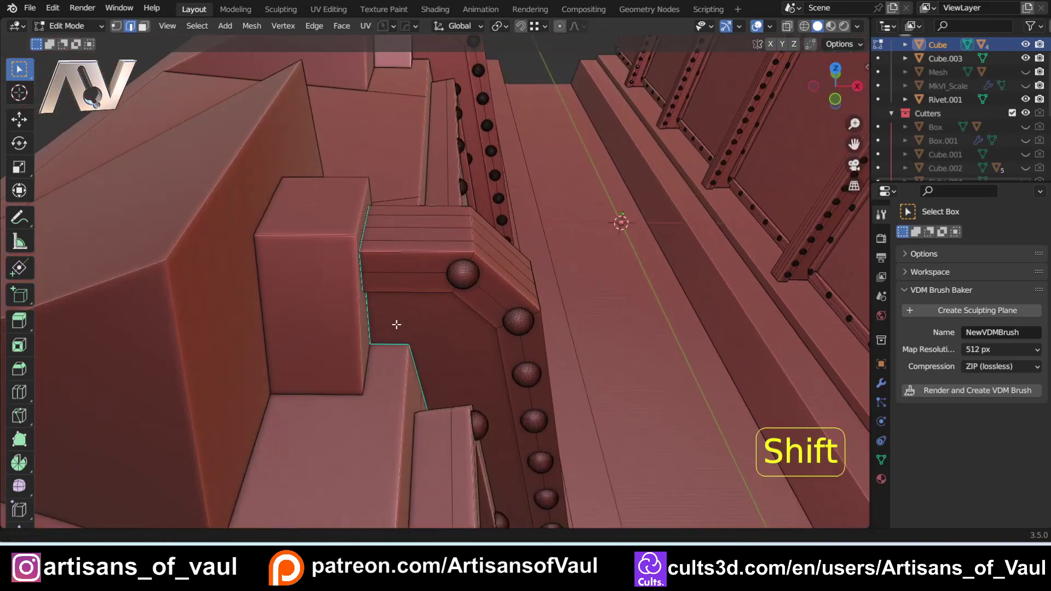
- Select the whole riveted rib from its closed boundary edges using Select Loop Inner-Region
{"action": "middle_click_drag", "start_coordinate": [396, 327], "coordinate": [405, 325], "text": "shift"}
{"action": "middle_click_drag", "start_coordinate": [397, 320], "coordinate": [328, 291]}
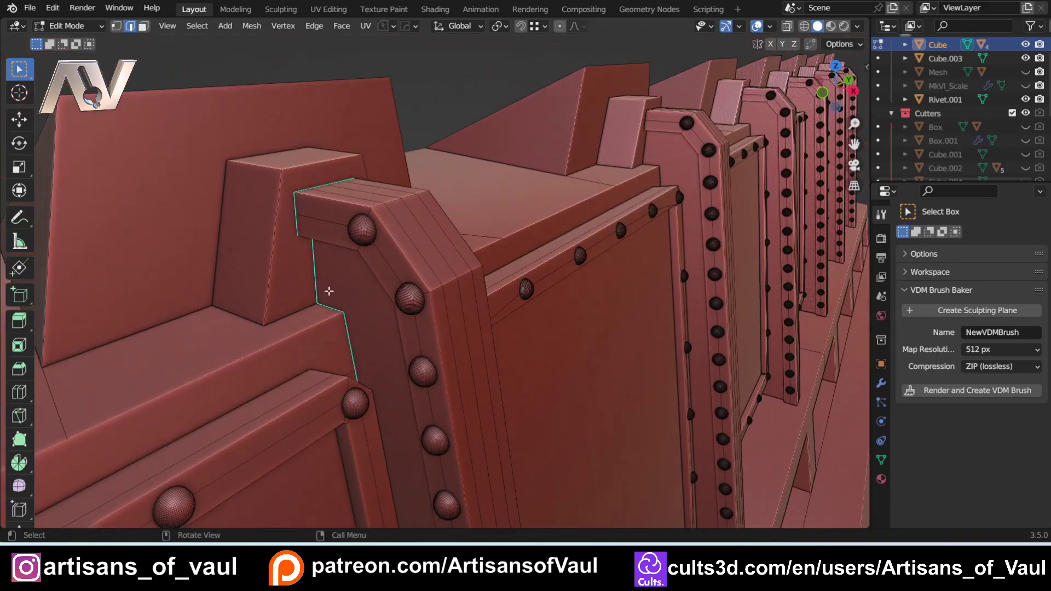
{"action": "left_click", "coordinate": [197, 26]}
{"action": "mouse_move", "coordinate": [224, 251]}
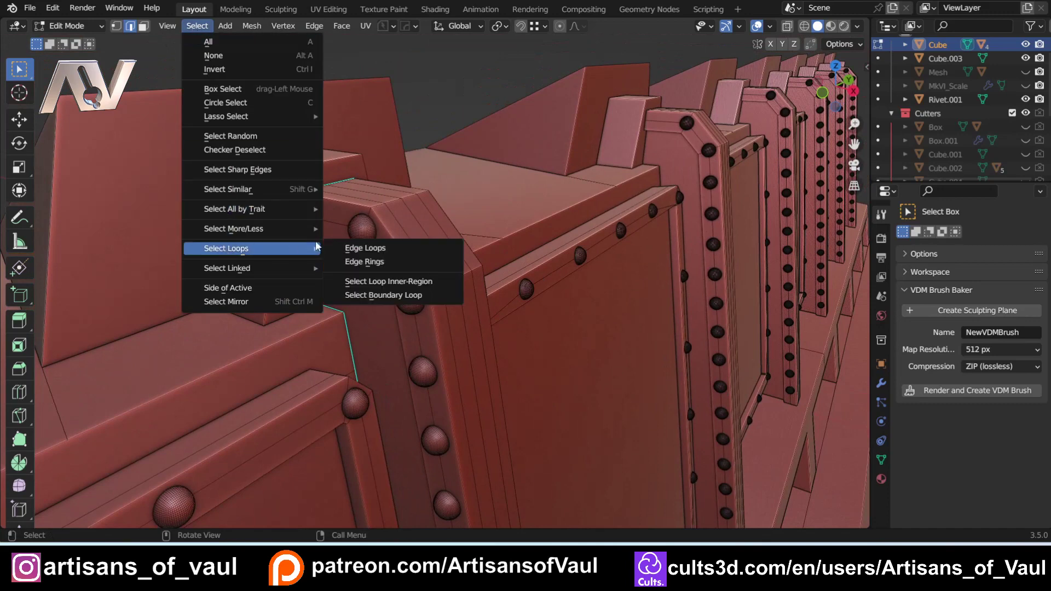
{"action": "left_click", "coordinate": [401, 289]}
{"action": "middle_click_drag", "start_coordinate": [401, 286], "coordinate": [427, 271]}
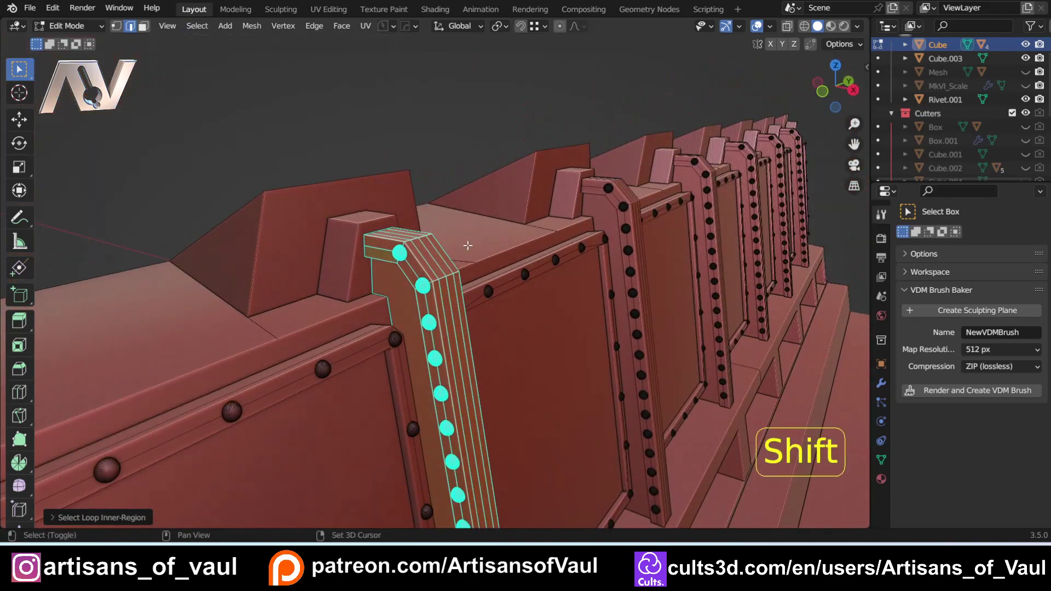
- Duplicate the selected rib in place, separate the copy into its own object and return to Object Mode
{"action": "key", "text": "shift+d"}
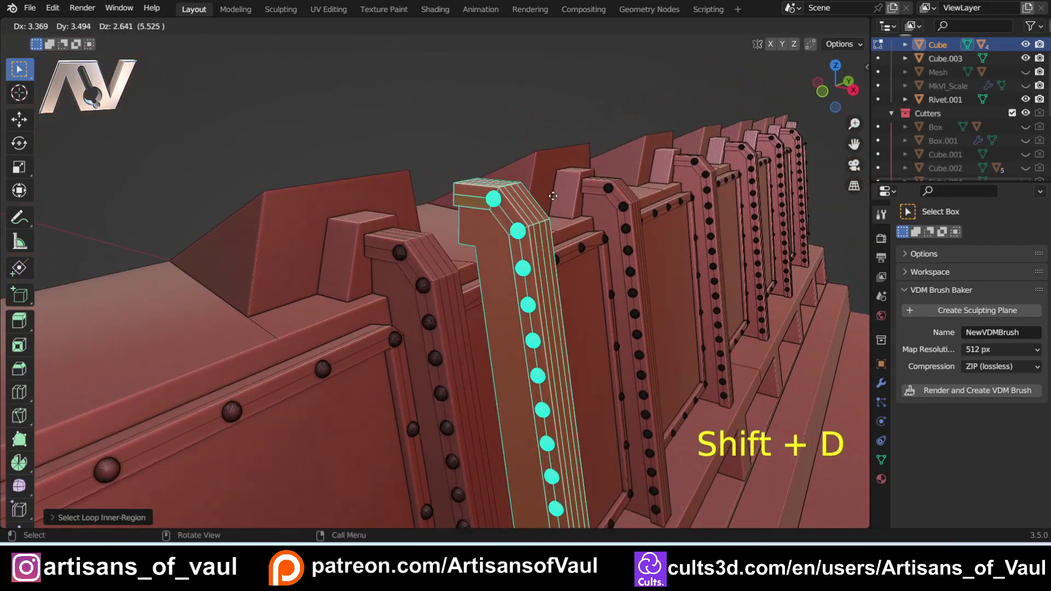
{"action": "right_click", "coordinate": [553, 196]}
{"action": "scroll", "coordinate": [553, 196], "scroll_direction": "up", "scroll_amount": 2}
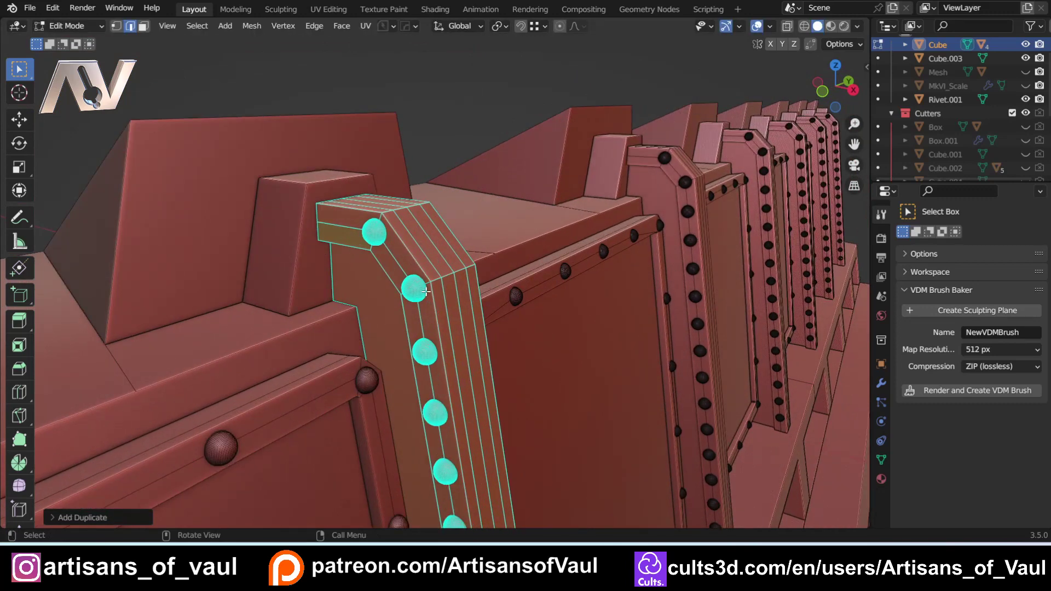
{"action": "key", "text": "p"}
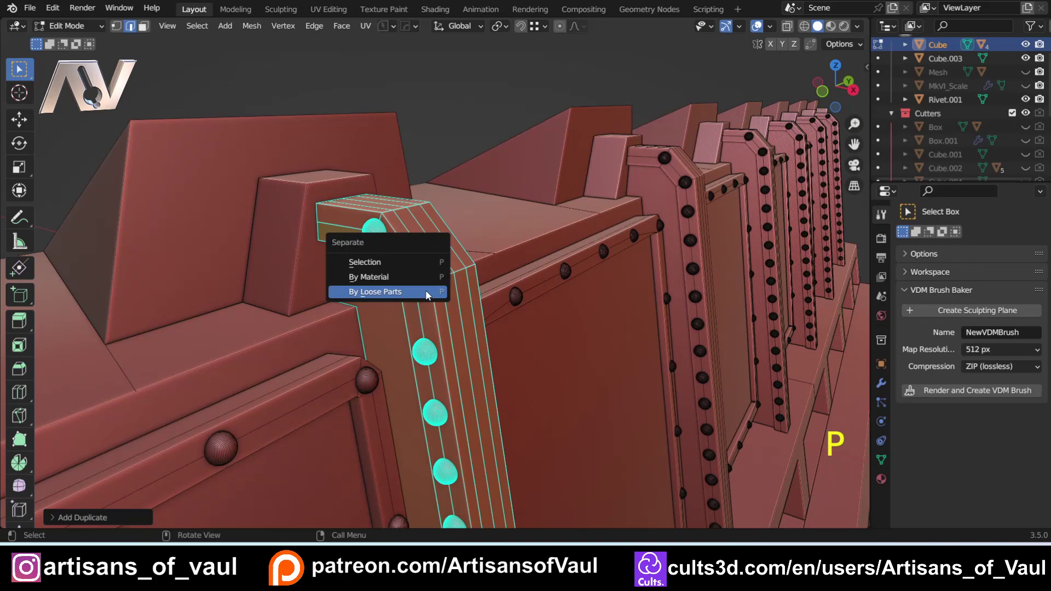
{"action": "left_click", "coordinate": [425, 291]}
{"action": "key", "text": "Tab"}
- Move the separated rib copy away from the original, in front of the neighbouring wall panel
{"action": "left_click", "coordinate": [447, 183]}
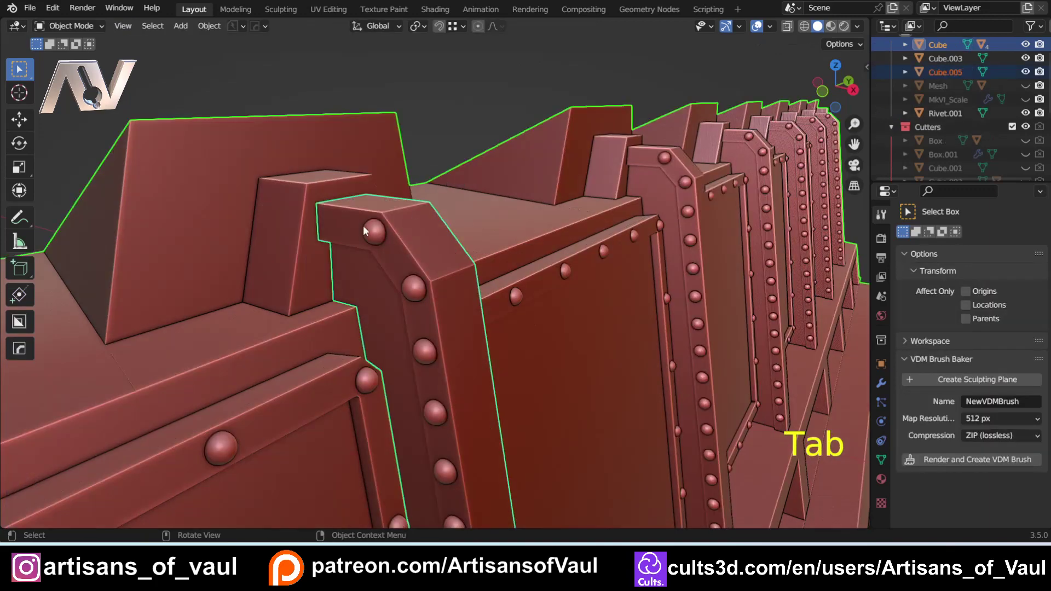
{"action": "left_click", "coordinate": [363, 225]}
{"action": "middle_click_drag", "start_coordinate": [363, 235], "coordinate": [338, 325]}
{"action": "key", "text": "g"}
{"action": "left_click", "coordinate": [602, 172]}
- In edge selection on the wall mesh, reselect the original rib's boundary edges and the region inside them
{"action": "left_click", "coordinate": [402, 277]}
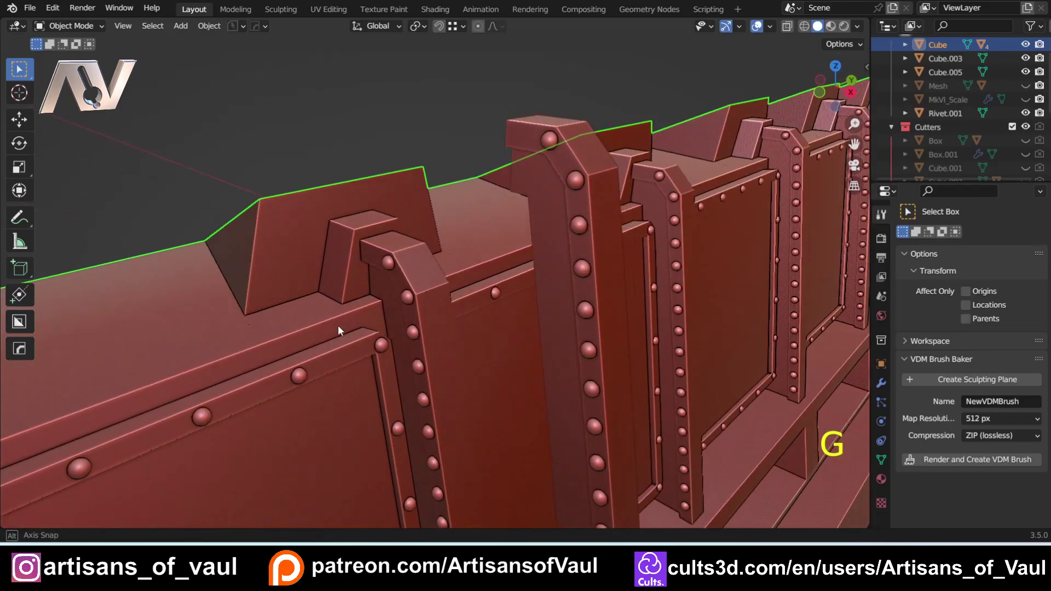
{"action": "scroll", "coordinate": [355, 326], "scroll_direction": "up", "scroll_amount": 3}
{"action": "middle_click_drag", "start_coordinate": [366, 292], "coordinate": [393, 336]}
{"action": "scroll", "coordinate": [378, 275], "scroll_direction": "up", "scroll_amount": 3}
{"action": "key", "text": "Tab"}
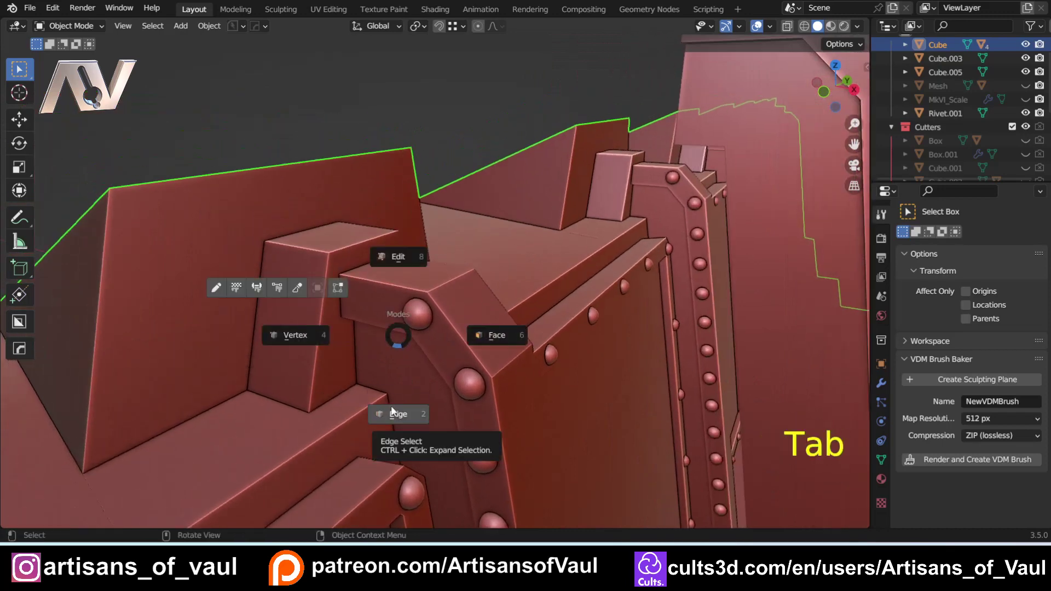
{"action": "left_click", "coordinate": [392, 403]}
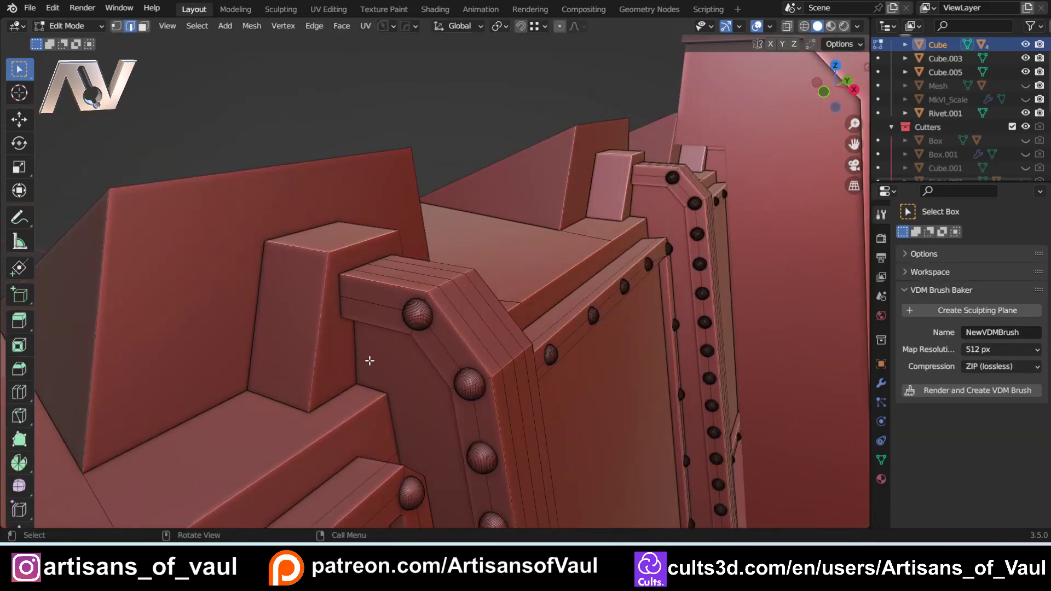
{"action": "middle_click_drag", "start_coordinate": [377, 365], "coordinate": [387, 287], "text": "shift"}
{"action": "scroll", "coordinate": [387, 286], "scroll_direction": "up", "scroll_amount": 2}
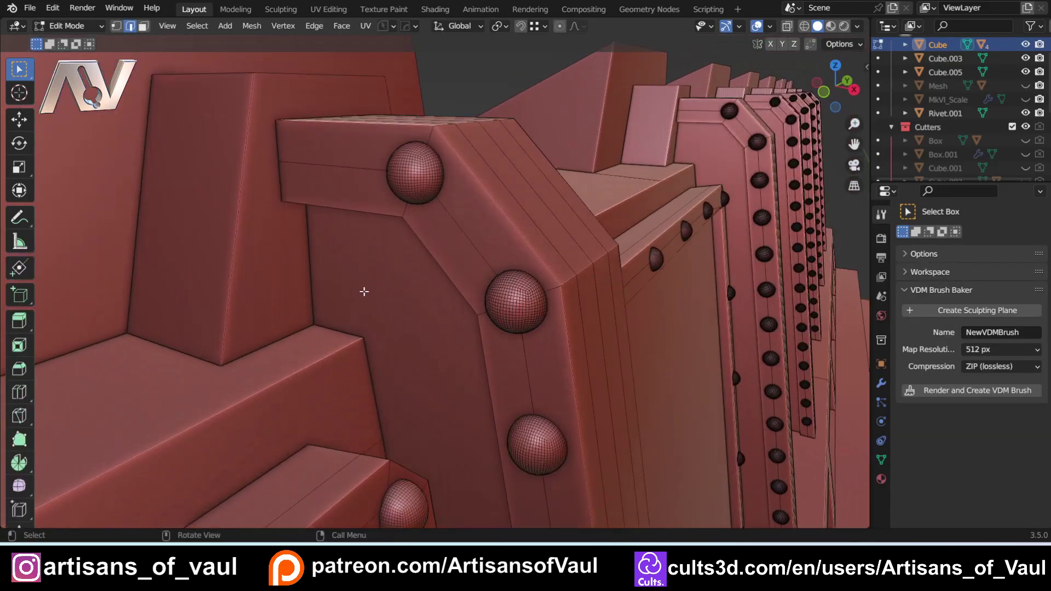
{"action": "left_click", "coordinate": [317, 293]}
{"action": "left_click", "coordinate": [429, 354], "text": "ctrl"}
{"action": "left_click", "coordinate": [516, 235], "text": "ctrl"}
{"action": "middle_click_drag", "start_coordinate": [429, 354], "coordinate": [337, 177]}
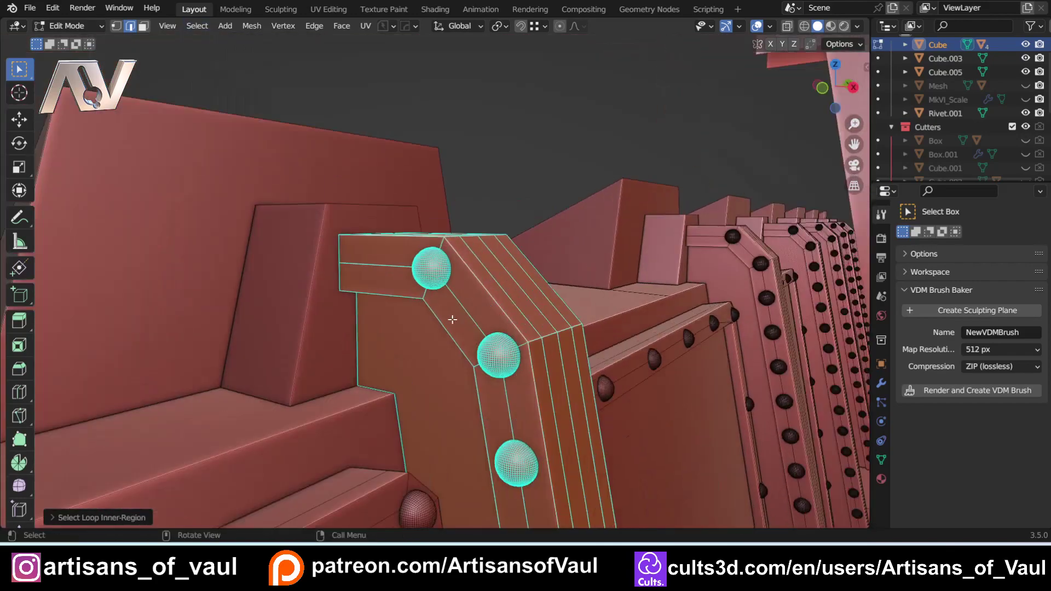
- Delete the vertices of the selected rib, and undo that deletion
{"action": "scroll", "coordinate": [419, 217], "scroll_direction": "up", "scroll_amount": 1}
{"action": "key", "text": "x"}
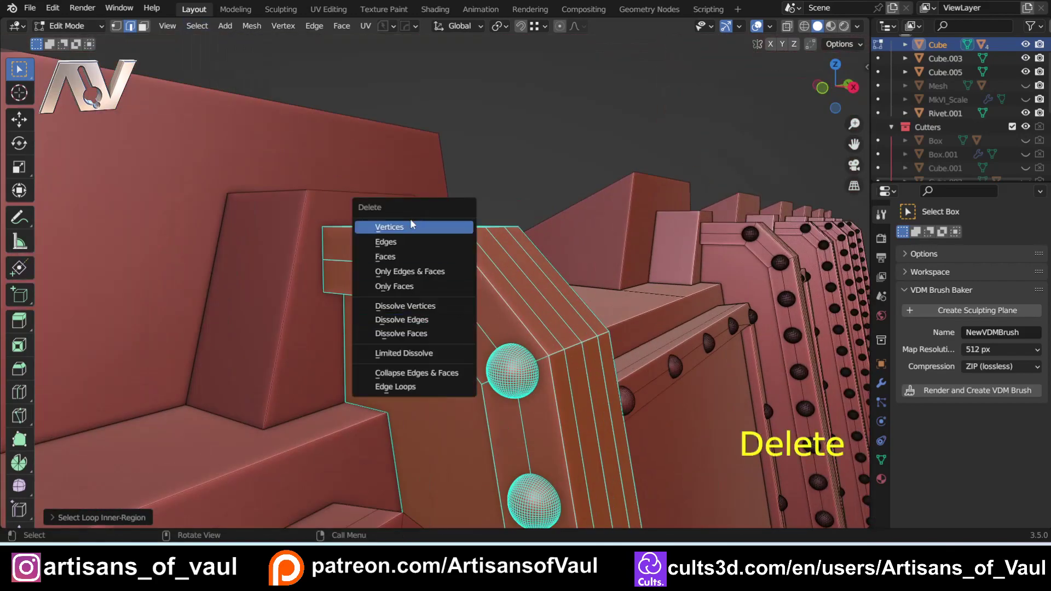
{"action": "left_click", "coordinate": [412, 224]}
{"action": "key", "text": "ctrl"}
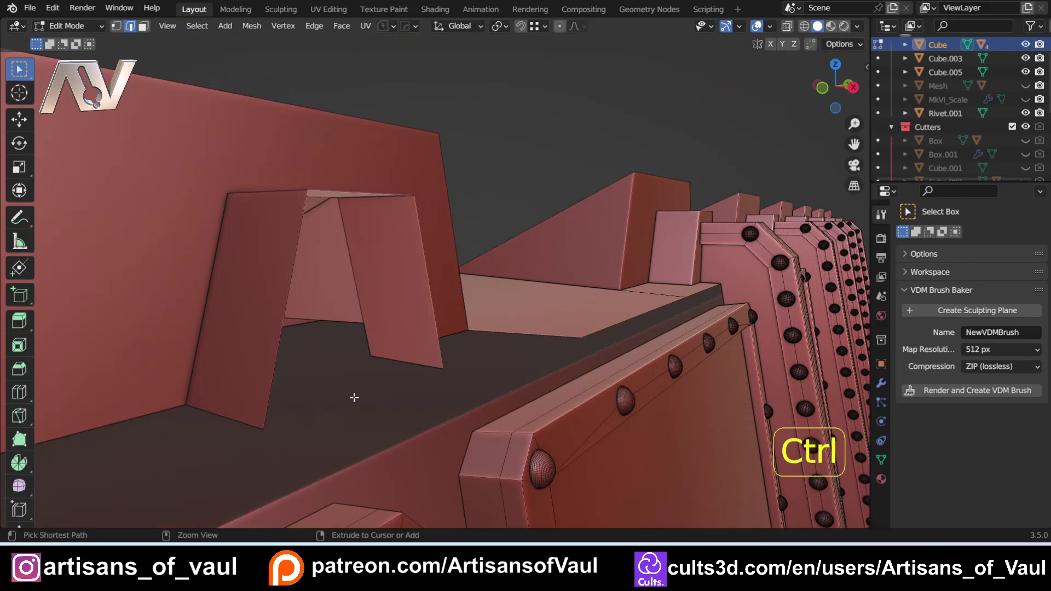
{"action": "key", "text": "ctrl+z"}
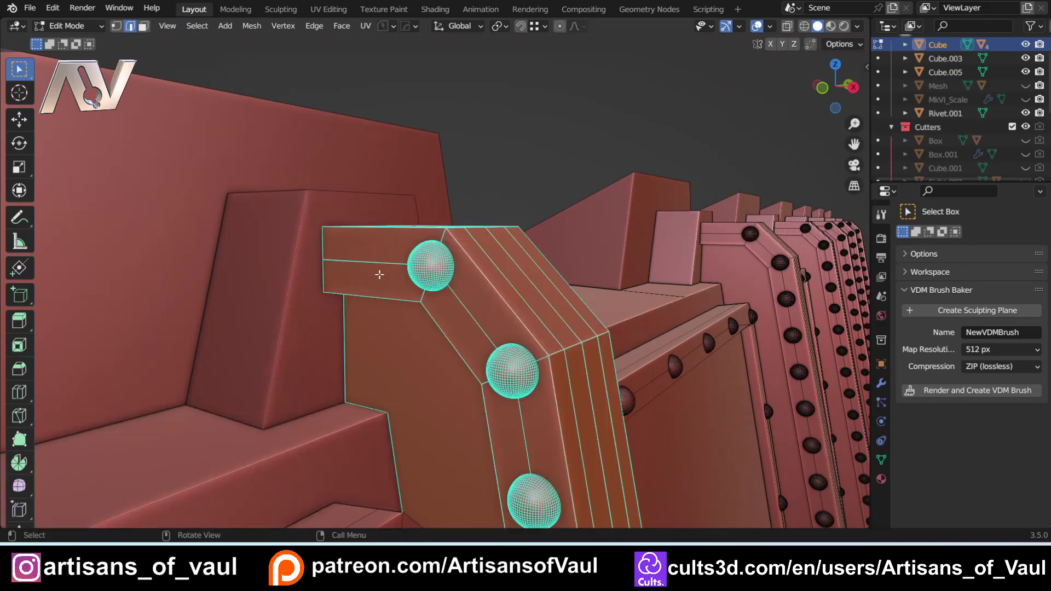
- Shrink the rib selection by one level with Select Less and delete the remaining selected vertices
{"action": "key", "text": "ctrl"}
{"action": "key", "text": "ctrl+KP_Subtract"}
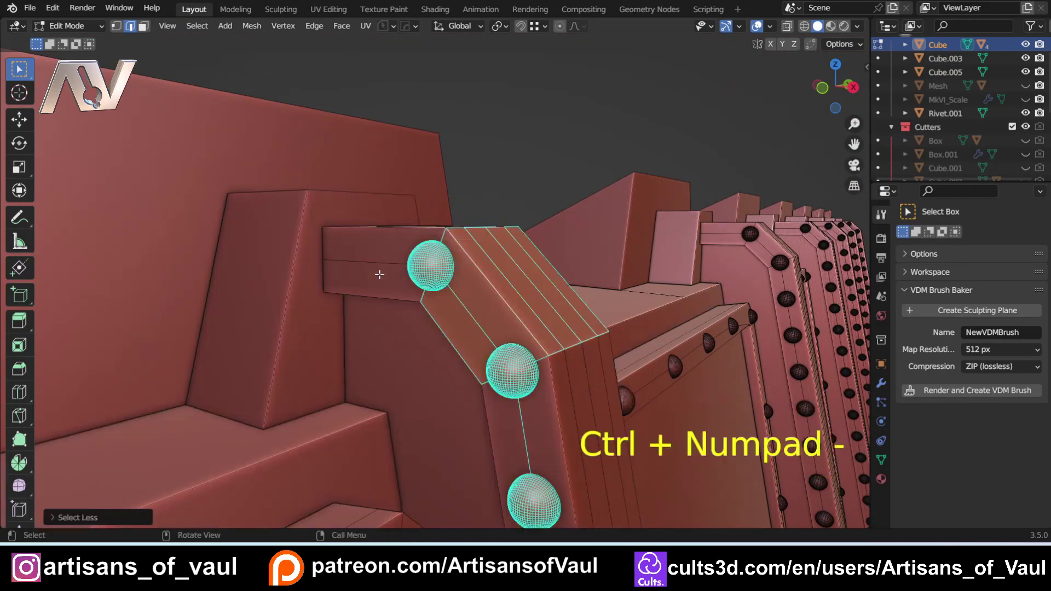
{"action": "middle_click_drag", "start_coordinate": [378, 273], "coordinate": [465, 328]}
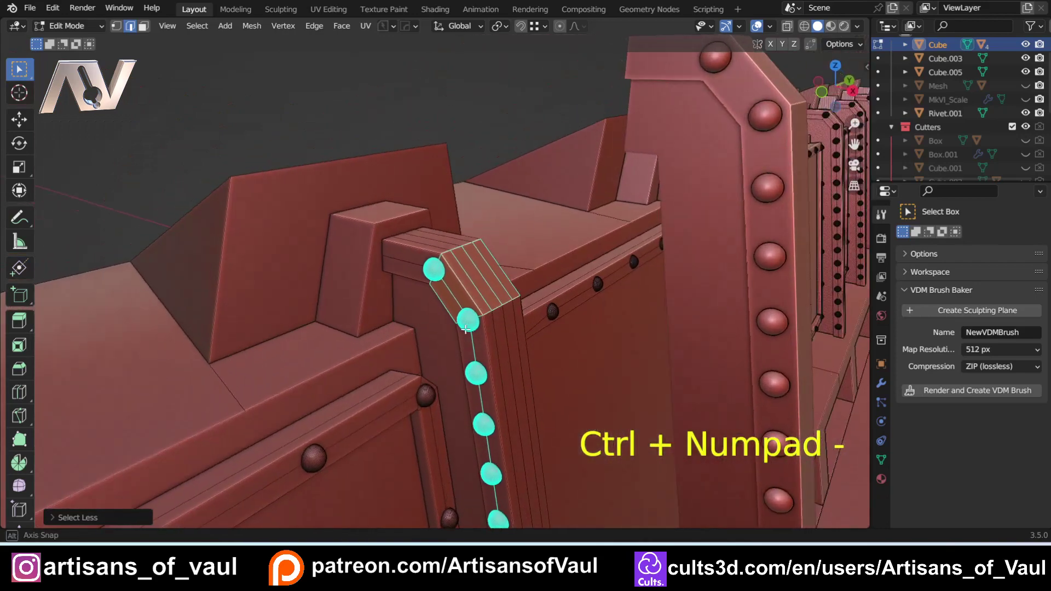
{"action": "key", "text": "Delete"}
{"action": "left_click", "coordinate": [465, 330]}
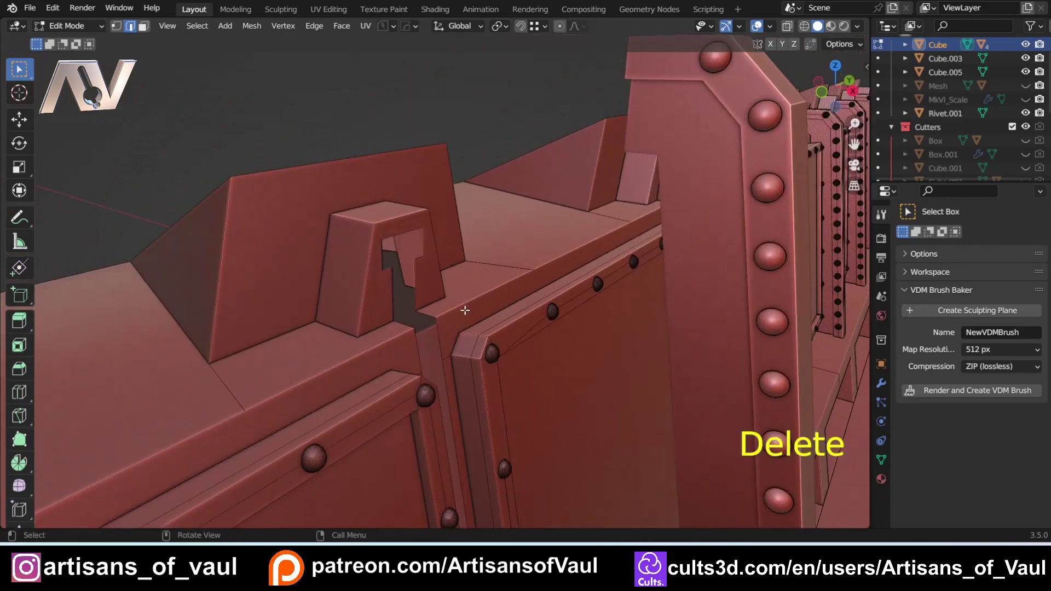
- Examine the opening in the block and ledge where the rib met the wall
{"action": "scroll", "coordinate": [443, 310], "scroll_direction": "down", "scroll_amount": 3}
{"action": "scroll", "coordinate": [419, 224], "scroll_direction": "up", "scroll_amount": 2}
{"action": "middle_click_drag", "start_coordinate": [442, 310], "coordinate": [352, 237], "text": "shift"}
{"action": "middle_click_drag", "start_coordinate": [352, 237], "coordinate": [346, 348], "text": "shift"}
{"action": "scroll", "coordinate": [418, 295], "scroll_direction": "up", "scroll_amount": 5}
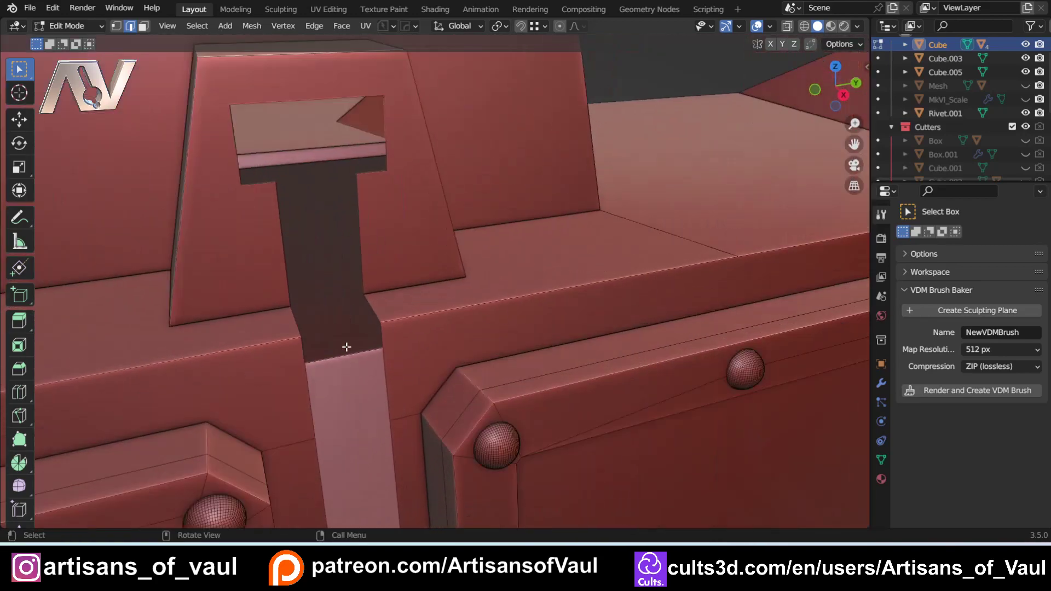
{"action": "middle_click_drag", "start_coordinate": [350, 164], "coordinate": [363, 251]}
{"action": "scroll", "coordinate": [424, 233], "scroll_direction": "down", "scroll_amount": 3}
{"action": "scroll", "coordinate": [364, 251], "scroll_direction": "up", "scroll_amount": 2}
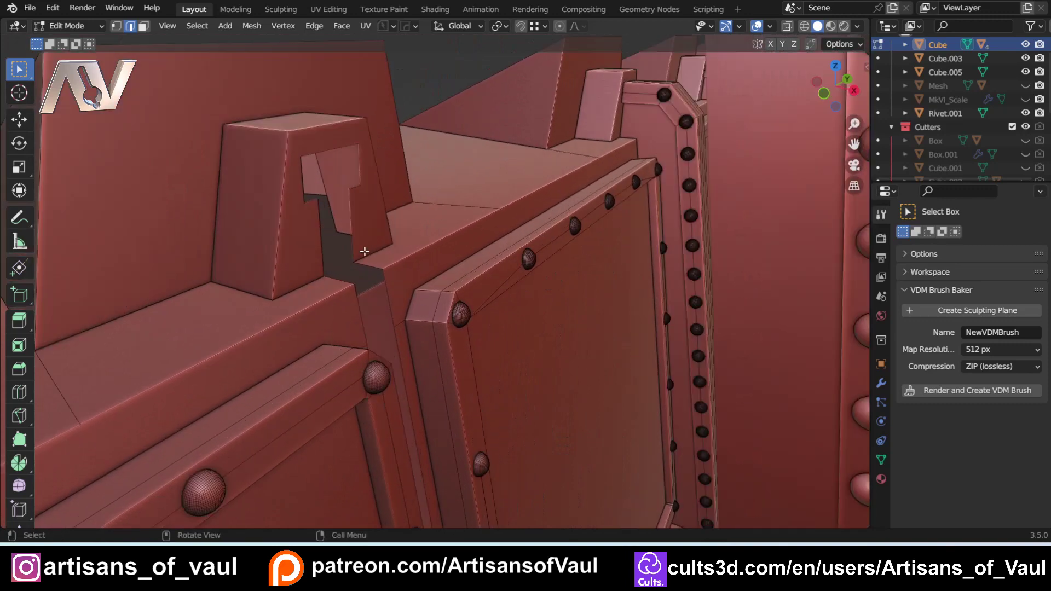
- Undo the rib deletion and delete the separated rib copy in Object Mode
{"action": "key", "text": "ctrl+z"}
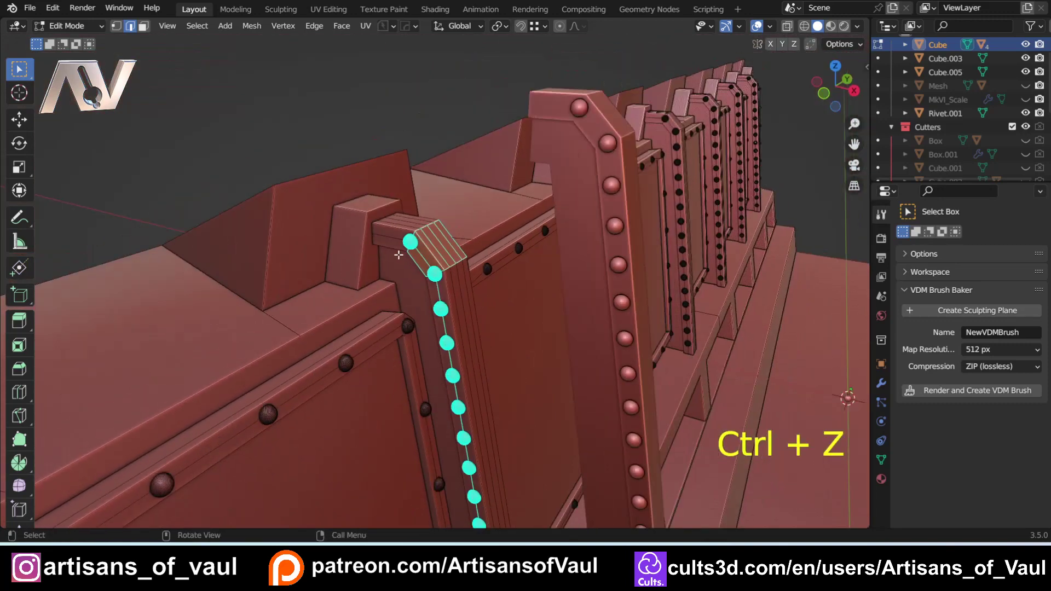
{"action": "key", "text": "Tab"}
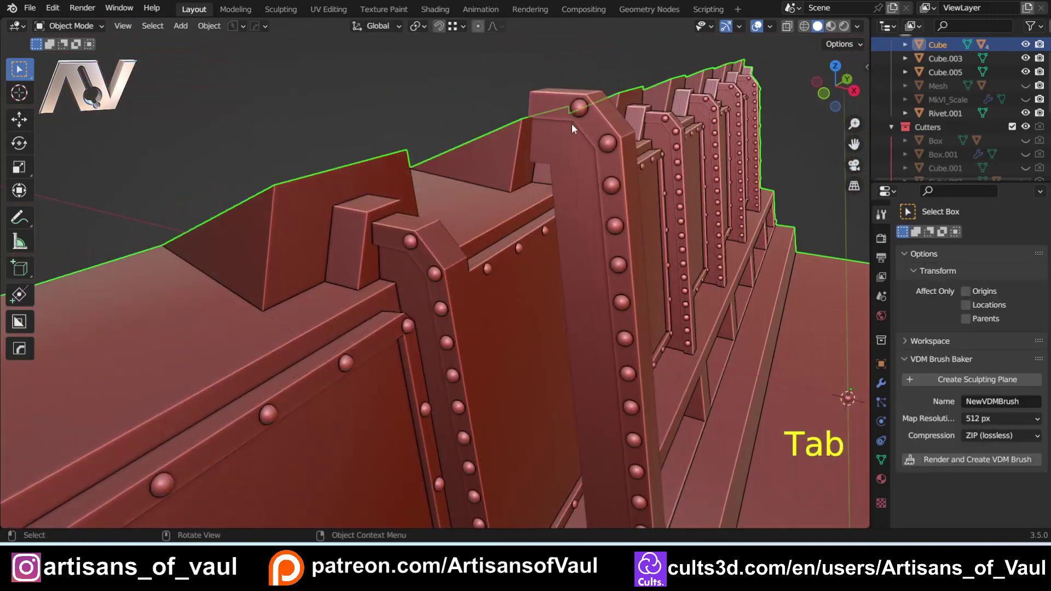
{"action": "left_click", "coordinate": [572, 128]}
{"action": "key", "text": "Delete"}
- Annotate the edges and corner vertices where the rib meets the block and ledge, plus the recessed panel's upper corner
{"action": "scroll", "coordinate": [369, 211], "scroll_direction": "up", "scroll_amount": 3}
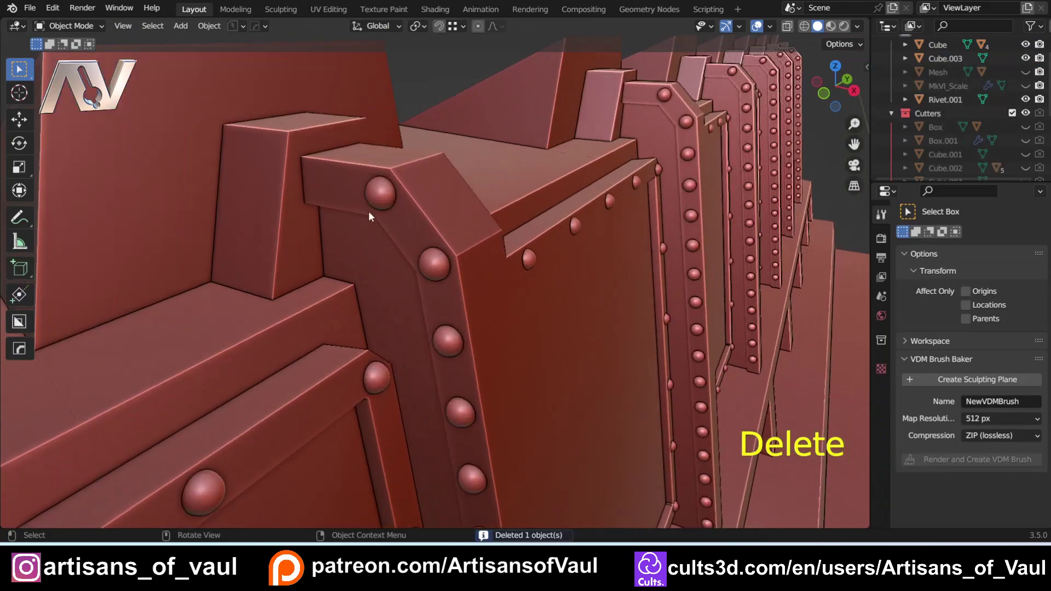
{"action": "key", "text": "Tab"}
{"action": "scroll", "coordinate": [343, 240], "scroll_direction": "up", "scroll_amount": 4}
{"action": "middle_click_drag", "start_coordinate": [343, 240], "coordinate": [453, 292], "text": "shift"}
{"action": "scroll", "coordinate": [452, 291], "scroll_direction": "up", "scroll_amount": 3}
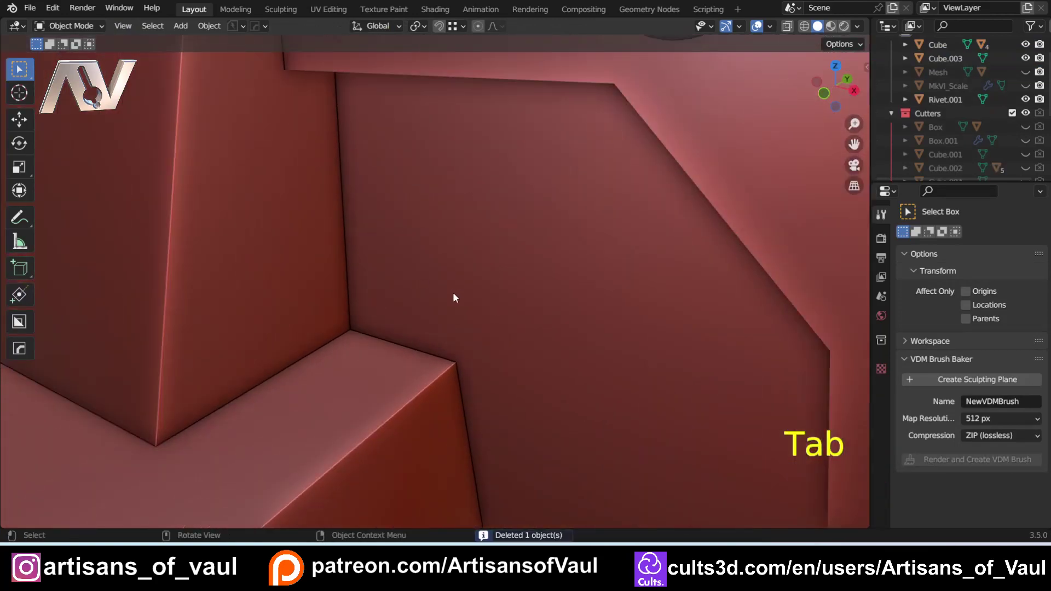
{"action": "left_click", "coordinate": [20, 217]}
{"action": "mouse_move", "coordinate": [342, 202]}
{"action": "left_mouse_down"}
{"action": "mouse_move", "coordinate": [347, 332]}
{"action": "mouse_move", "coordinate": [463, 359]}
{"action": "mouse_move", "coordinate": [468, 438]}
{"action": "left_mouse_up"}
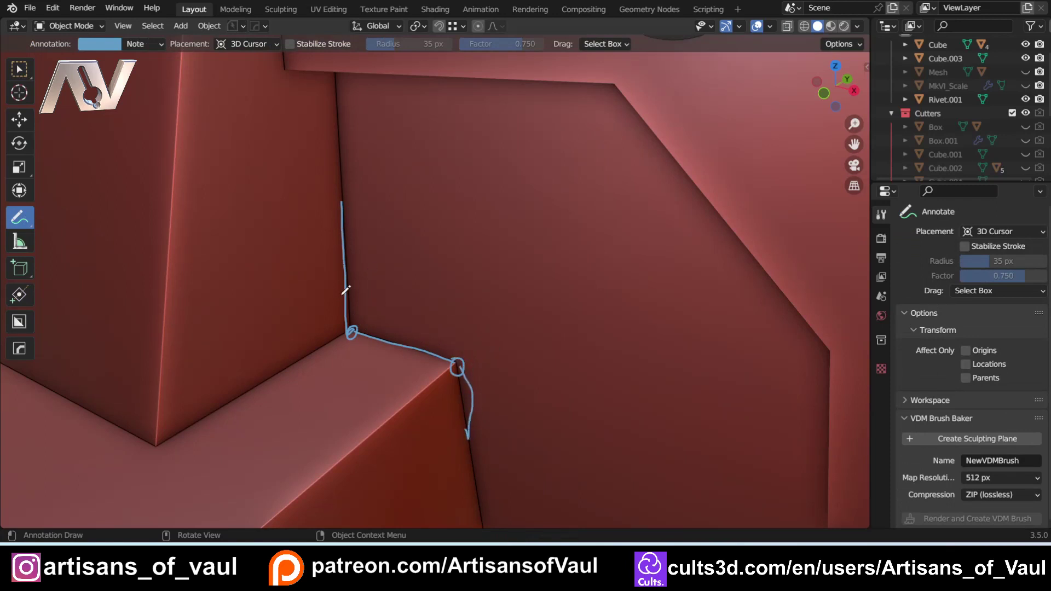
{"action": "mouse_move", "coordinate": [348, 218]}
{"action": "left_mouse_down"}
{"action": "mouse_move", "coordinate": [356, 323]}
{"action": "mouse_move", "coordinate": [461, 352]}
{"action": "left_mouse_up"}
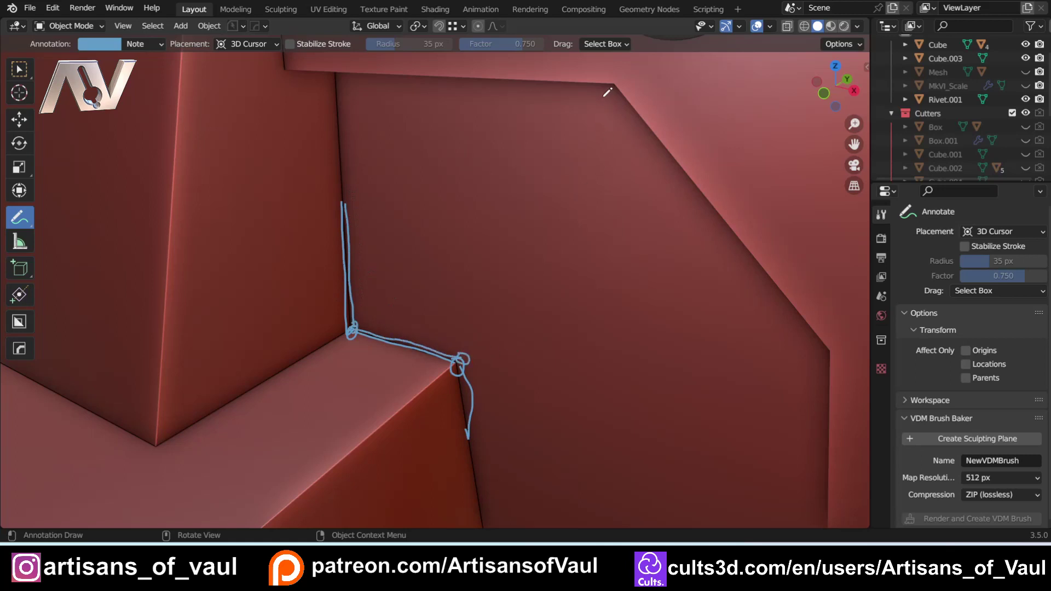
{"action": "left_click_drag", "start_coordinate": [617, 82], "coordinate": [627, 87]}
- Undo all the annotation strokes drawn around the rib's corner
{"action": "key", "text": "ctrl+z"}
{"action": "key", "text": "ctrl+z"}
{"action": "key", "text": "ctrl+z"}
{"action": "key", "text": "ctrl+z"}
{"action": "key", "text": "ctrl+z"}
{"action": "key", "text": "ctrl+z"}
{"action": "key", "text": "ctrl+z"}
{"action": "key", "text": "ctrl+z"}
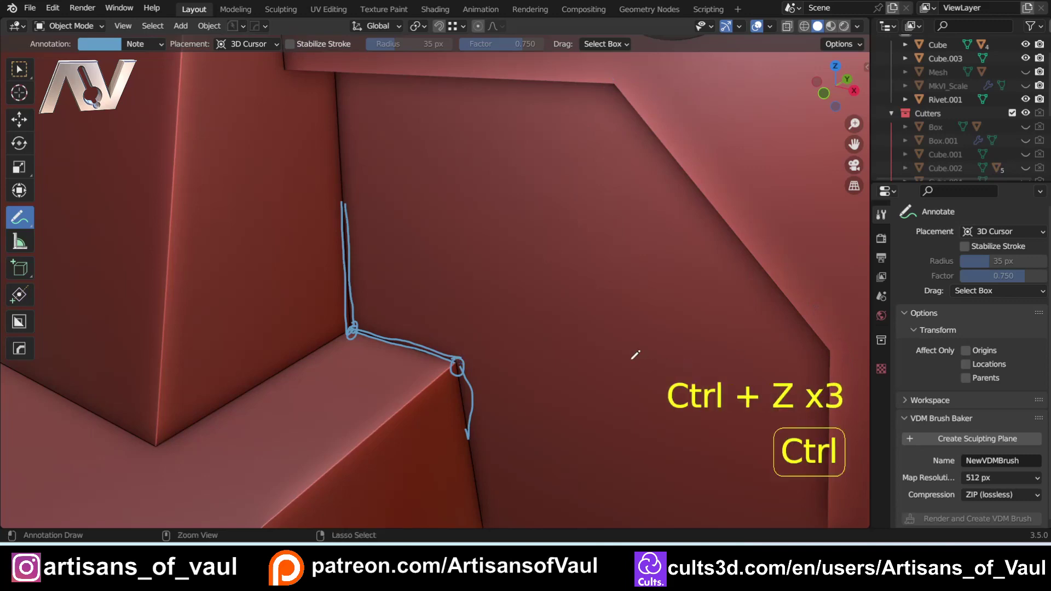
{"action": "key", "text": "ctrl+z"}
{"action": "key", "text": "ctrl+z"}
{"action": "key", "text": "ctrl+z"}
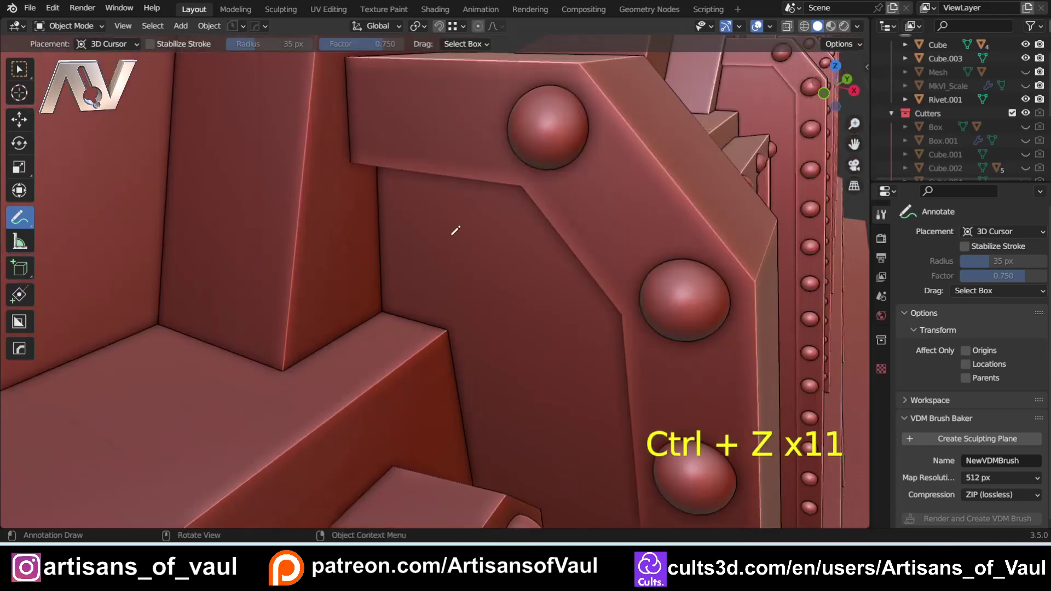
- Enter edge selection on the wall mesh and select the shortest path from the rib's upper rear edge down around its base
{"action": "key", "text": "Tab"}
{"action": "key", "text": "Tab"}
{"action": "key", "text": "Tab"}
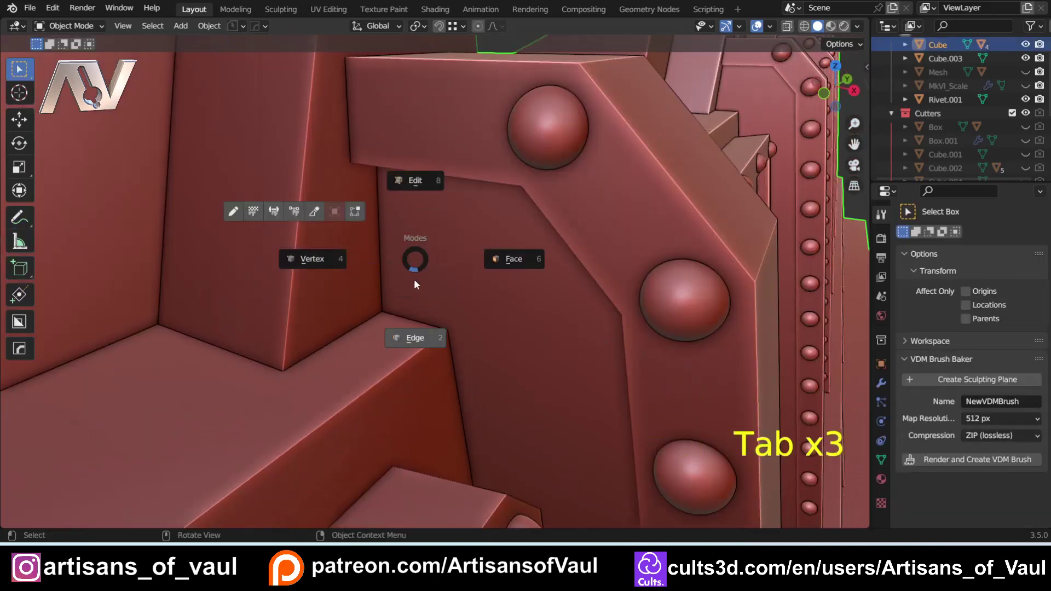
{"action": "left_click", "coordinate": [382, 246]}
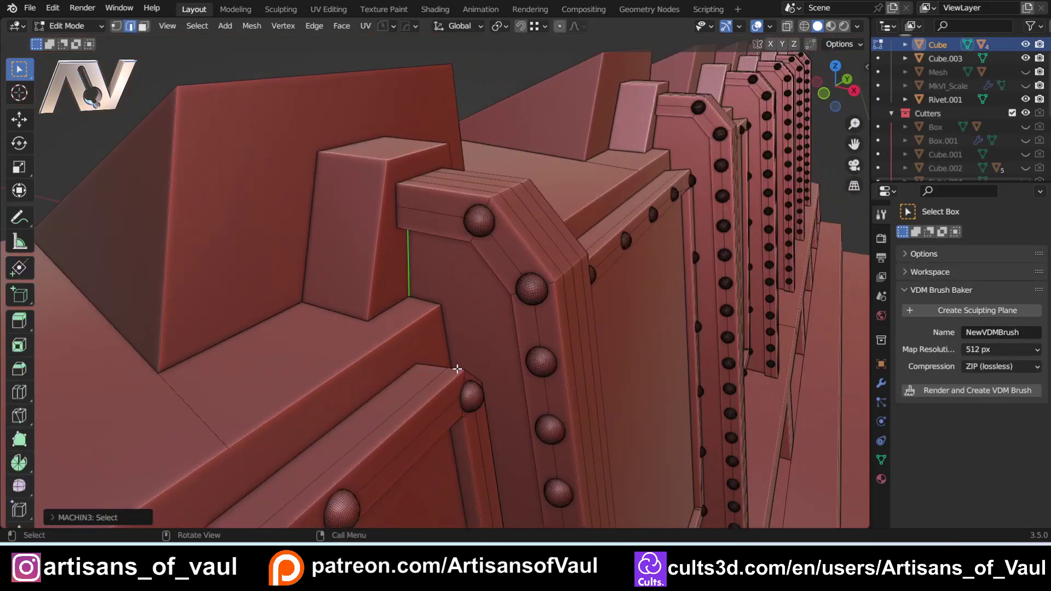
{"action": "left_click", "coordinate": [476, 356], "text": "ctrl"}
{"action": "middle_click_drag", "start_coordinate": [476, 356], "coordinate": [427, 190], "text": "shift"}
{"action": "left_click", "coordinate": [428, 321], "text": "ctrl"}
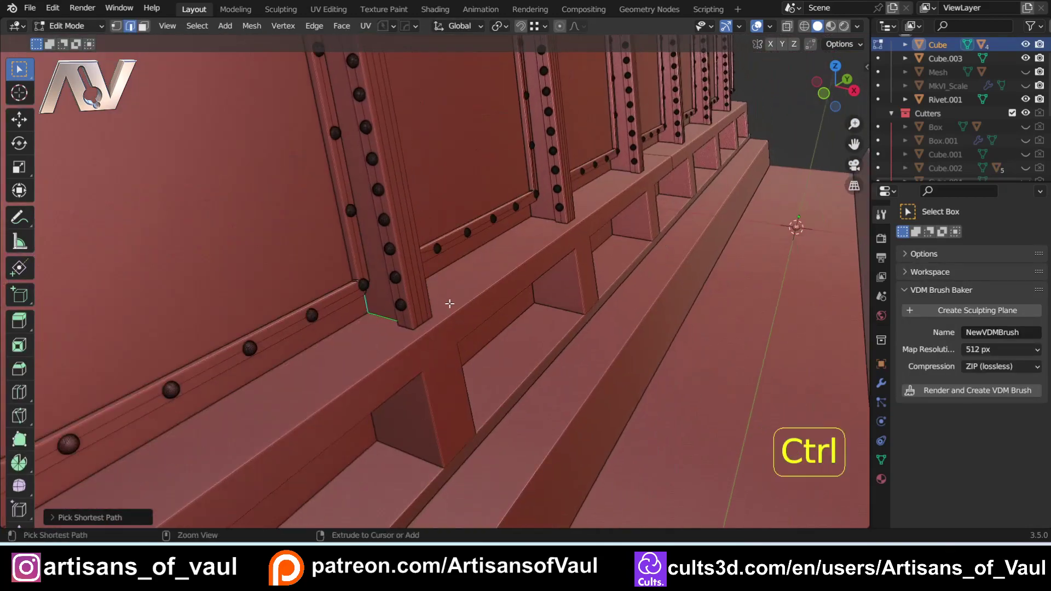
- Extend the shortest-path edge selection up the rib's opposite side and around its top end to close the boundary
{"action": "middle_click_drag", "start_coordinate": [449, 304], "coordinate": [387, 287]}
{"action": "left_click", "coordinate": [457, 273], "text": "ctrl"}
{"action": "middle_click_drag", "start_coordinate": [457, 272], "coordinate": [398, 511], "text": "shift"}
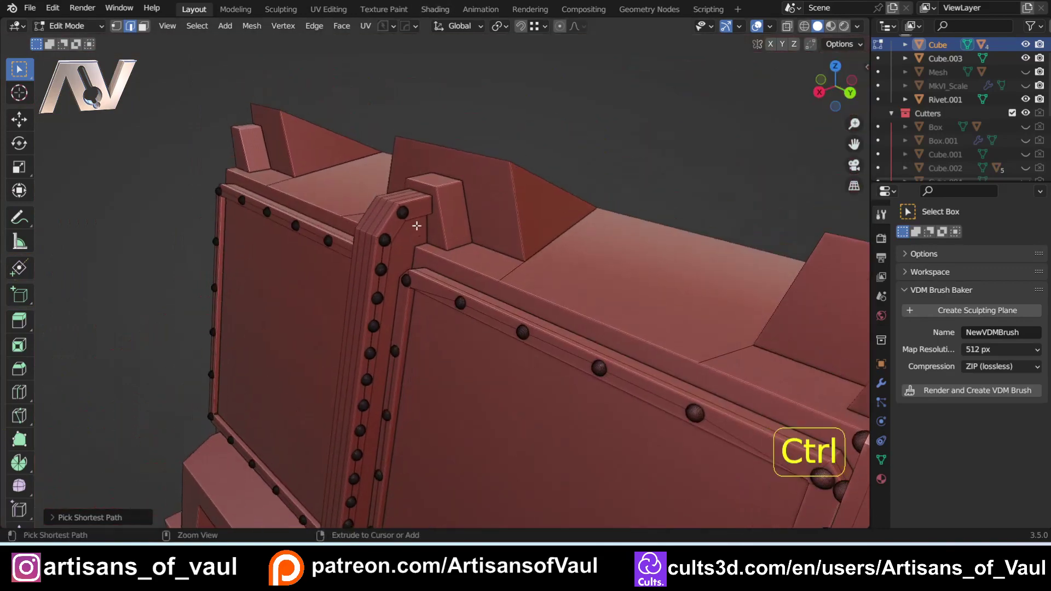
{"action": "left_click", "coordinate": [429, 210], "text": "ctrl"}
{"action": "middle_click_drag", "start_coordinate": [429, 204], "coordinate": [546, 230], "text": "shift"}
{"action": "scroll", "coordinate": [382, 317], "scroll_direction": "up", "scroll_amount": 5}
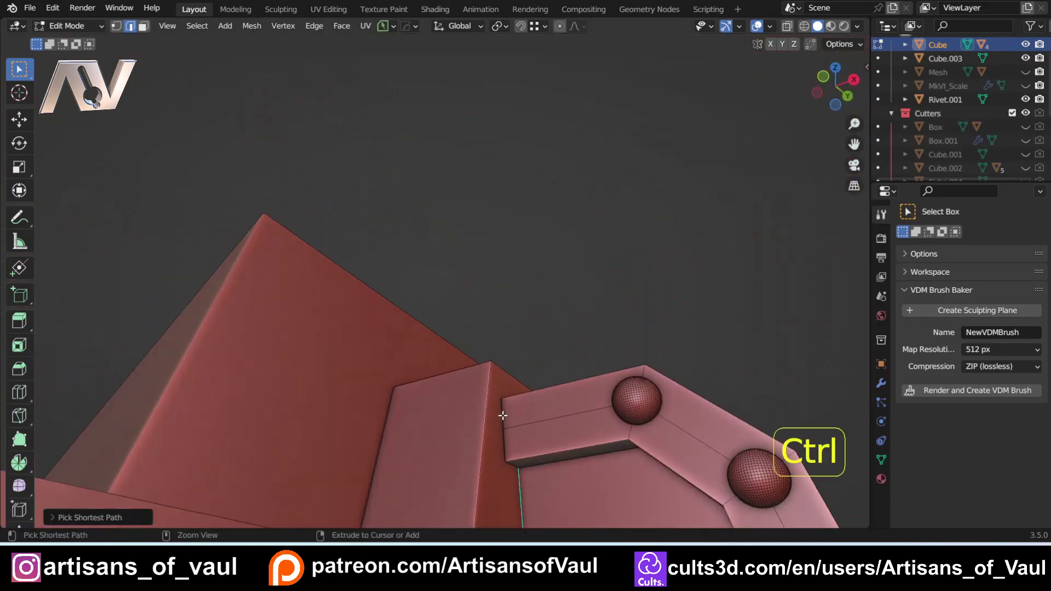
{"action": "middle_click_drag", "start_coordinate": [512, 462], "coordinate": [430, 290]}
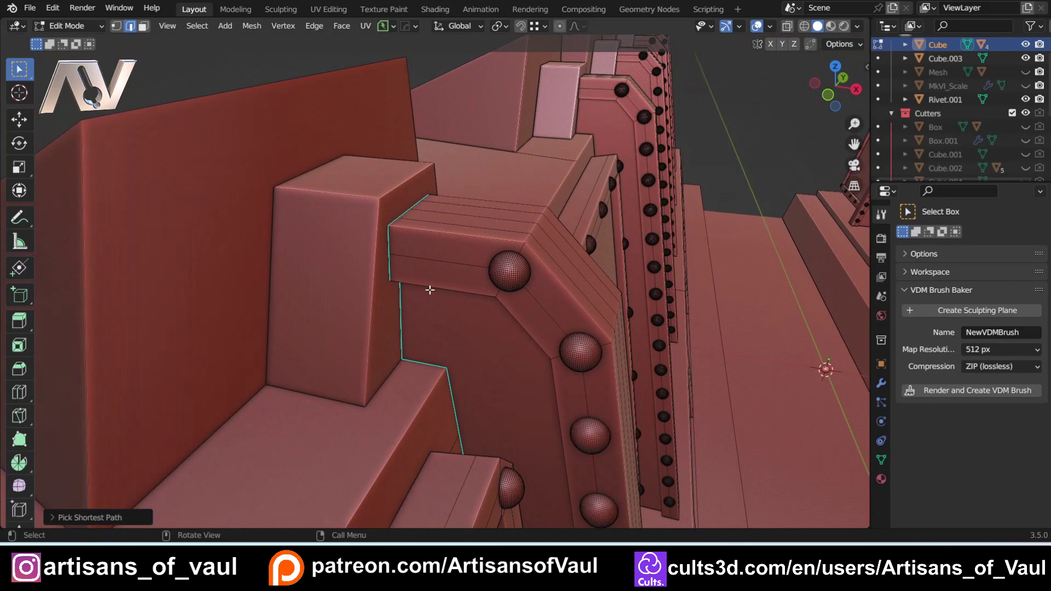
- Mark the selected boundary edges around the rib as sharp, clear the edge selection and return to object mode
{"action": "left_click", "coordinate": [314, 26]}
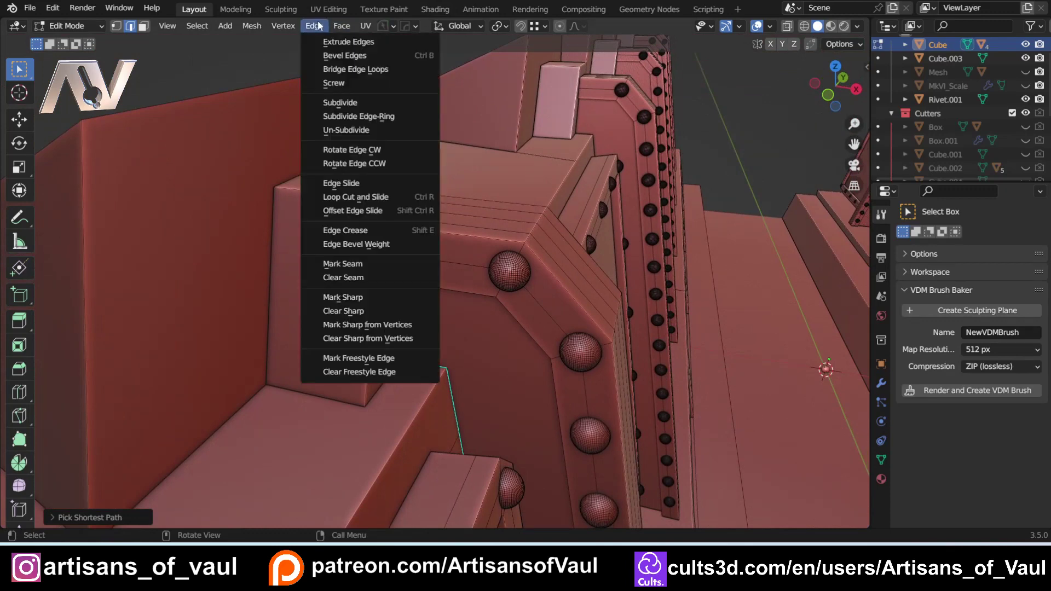
{"action": "left_click", "coordinate": [374, 298]}
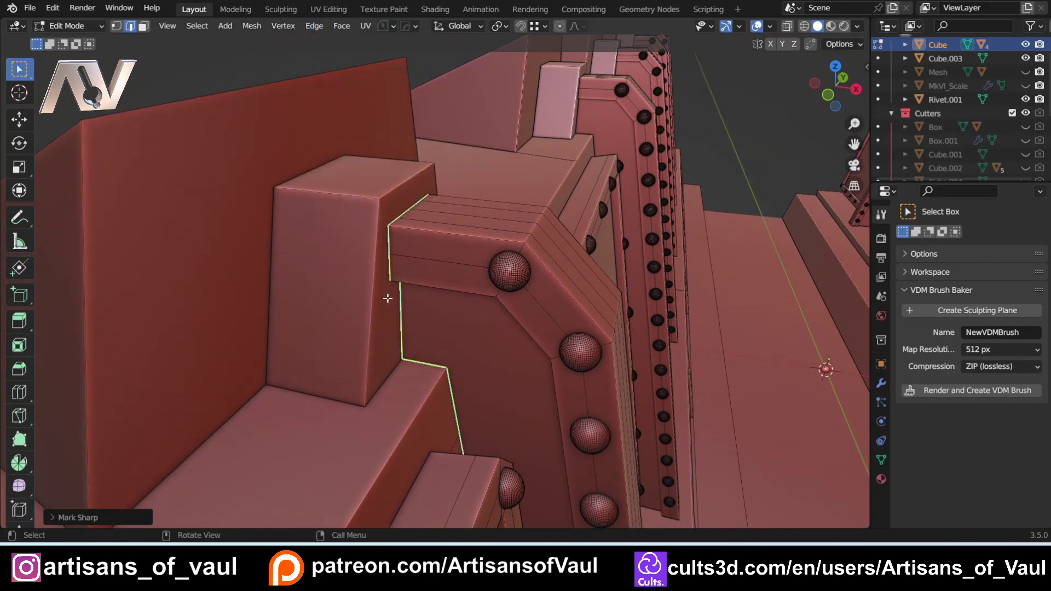
{"action": "key", "text": "alt+a"}
{"action": "mouse_move", "coordinate": [427, 249]}
{"action": "middle_mouse_down"}
{"action": "mouse_move", "coordinate": [401, 230]}
{"action": "mouse_move", "coordinate": [348, 224]}
{"action": "mouse_move", "coordinate": [409, 251]}
{"action": "middle_mouse_up"}
{"action": "scroll", "coordinate": [369, 254], "scroll_direction": "down", "scroll_amount": 2}
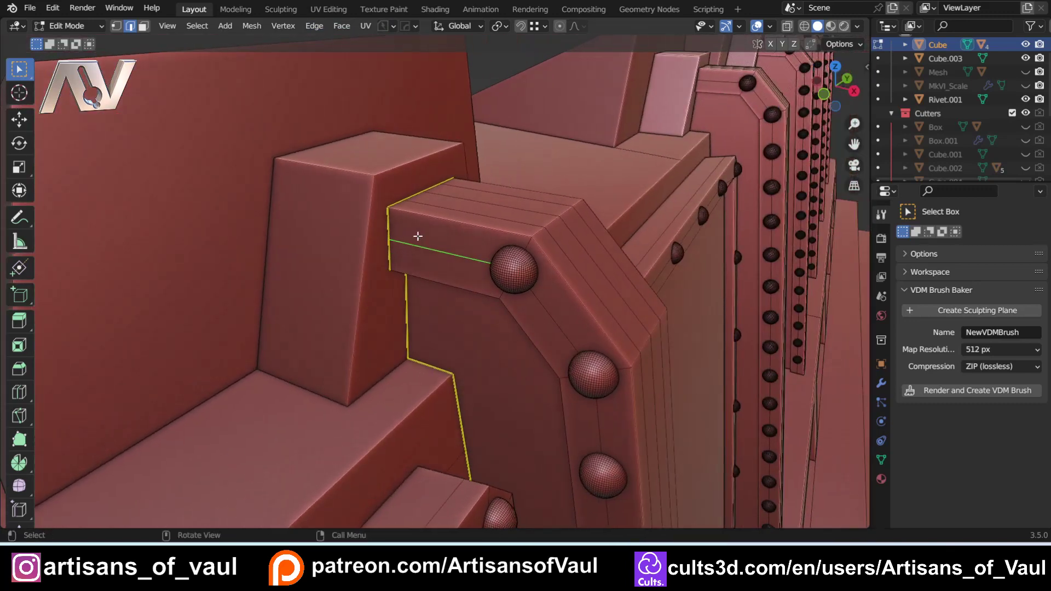
{"action": "scroll", "coordinate": [487, 338], "scroll_direction": "down", "scroll_amount": 3}
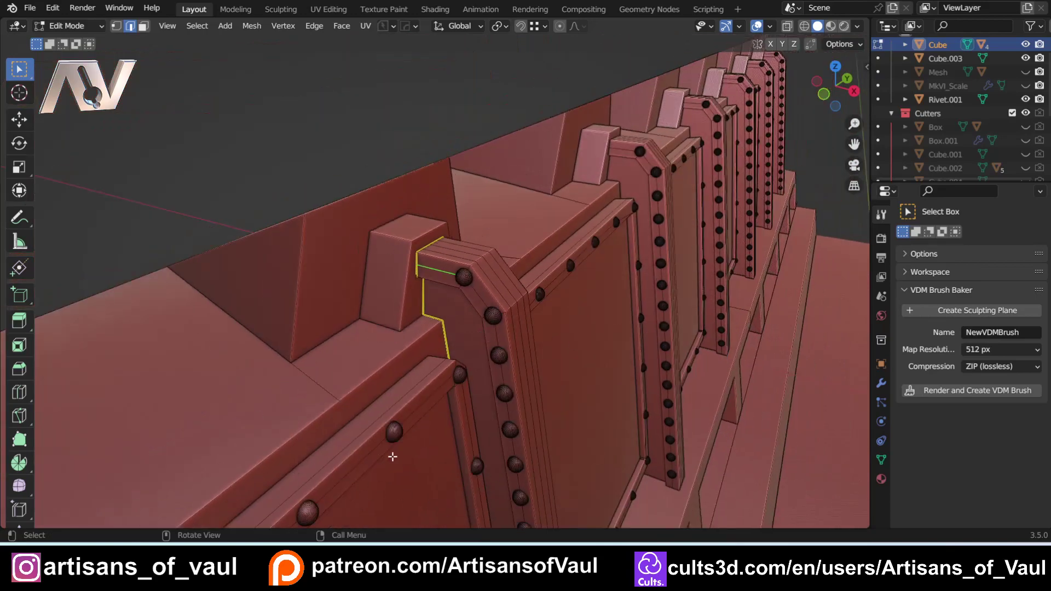
{"action": "scroll", "coordinate": [448, 359], "scroll_direction": "up", "scroll_amount": 4}
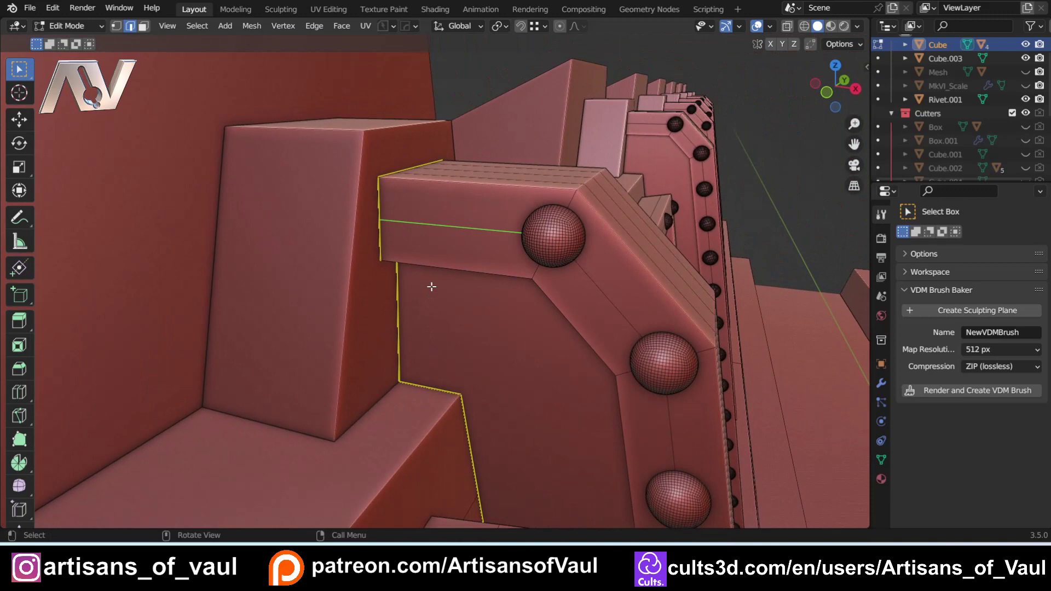
{"action": "key", "text": "Tab"}
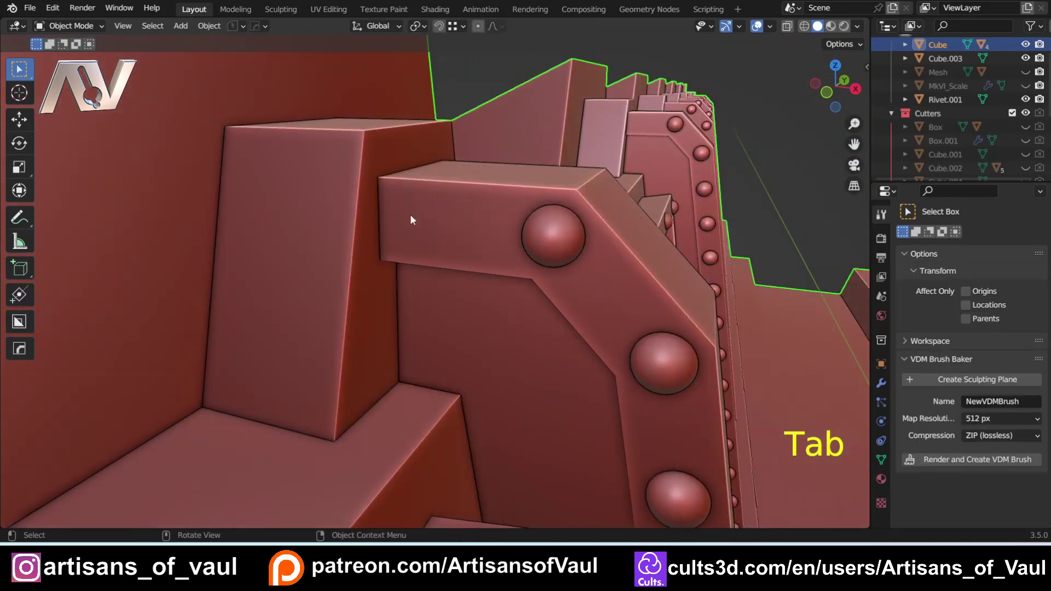
- Add a cylinder mesh, place it in the empty space beside the trench and scale it up about 11 times
{"action": "scroll", "coordinate": [380, 276], "scroll_direction": "down", "scroll_amount": 4}
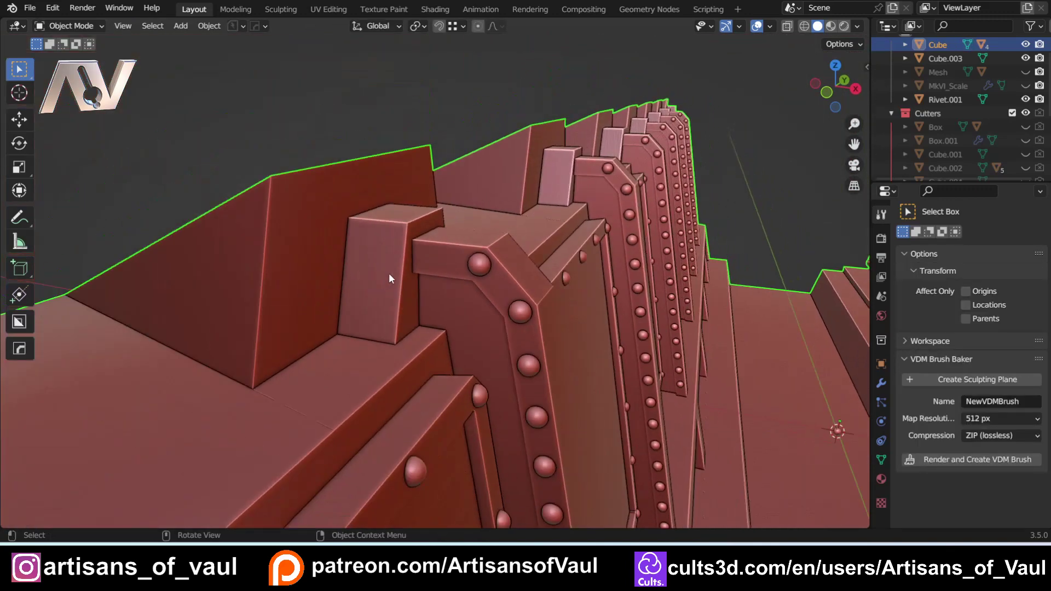
{"action": "scroll", "coordinate": [434, 269], "scroll_direction": "down", "scroll_amount": 5}
{"action": "left_click", "coordinate": [460, 191]}
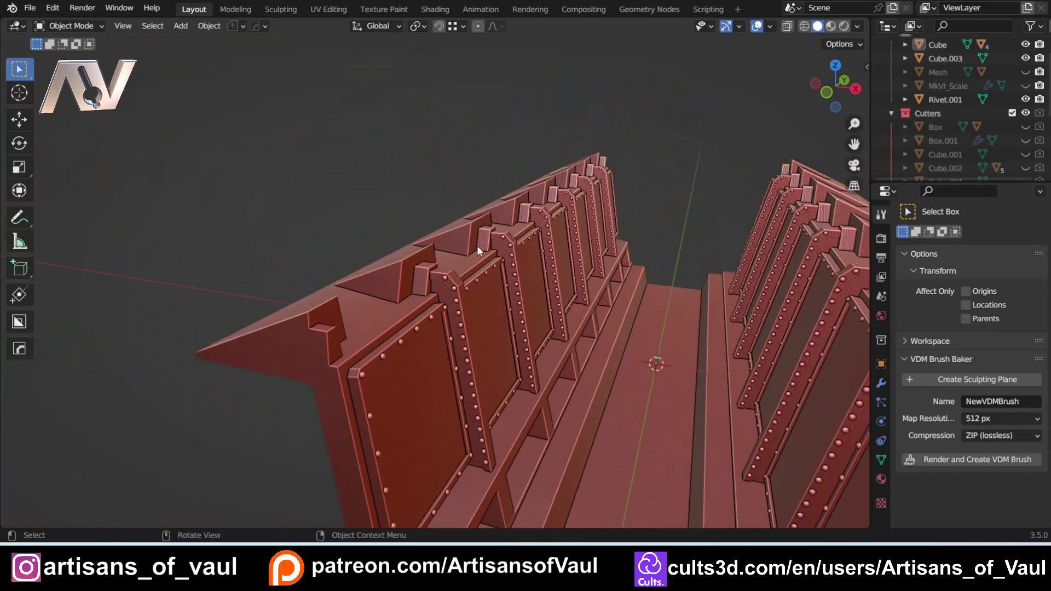
{"action": "scroll", "coordinate": [487, 268], "scroll_direction": "down", "scroll_amount": 3}
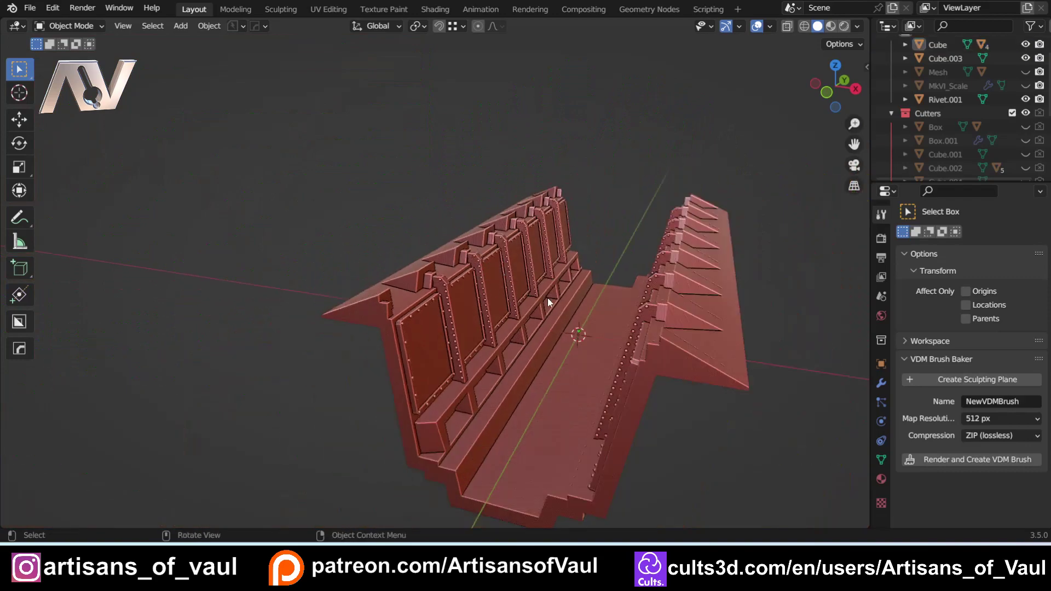
{"action": "key", "text": "shift+a"}
{"action": "mouse_move", "coordinate": [541, 253]}
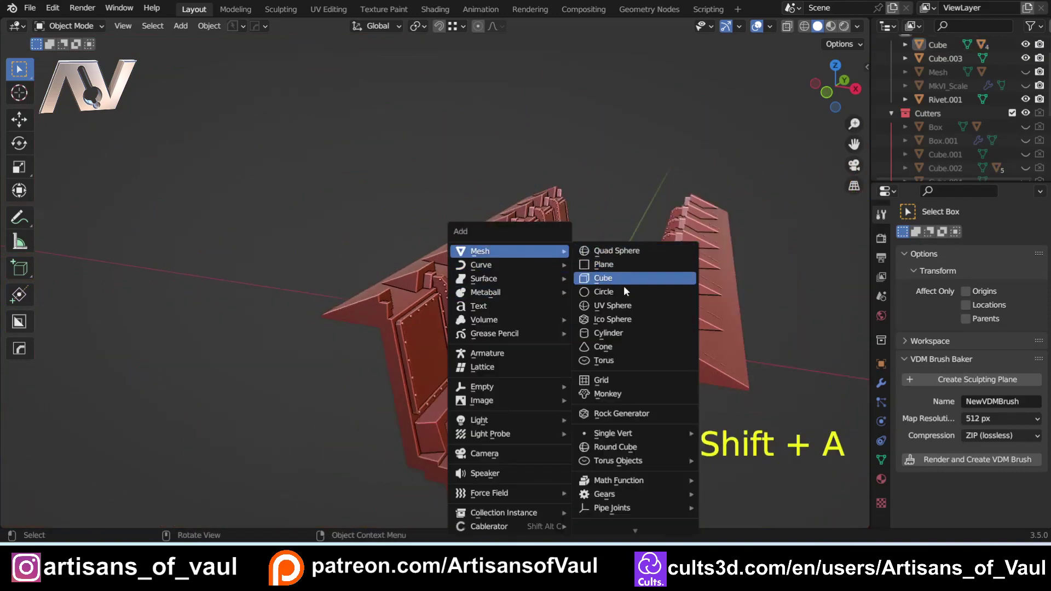
{"action": "left_click", "coordinate": [630, 334]}
{"action": "key", "text": "g"}
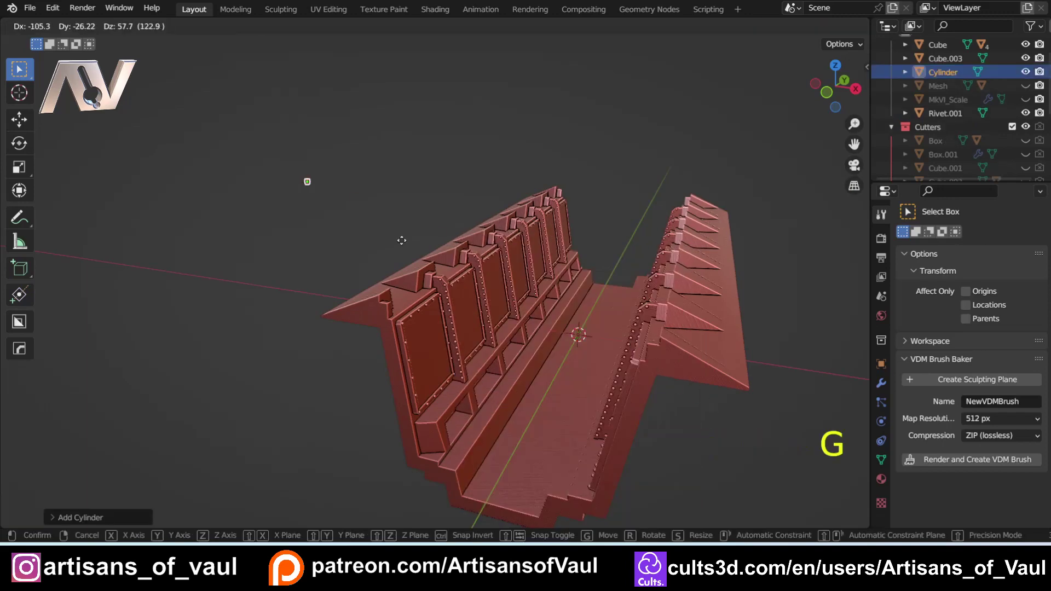
{"action": "left_click", "coordinate": [380, 257]}
{"action": "key", "text": "s"}
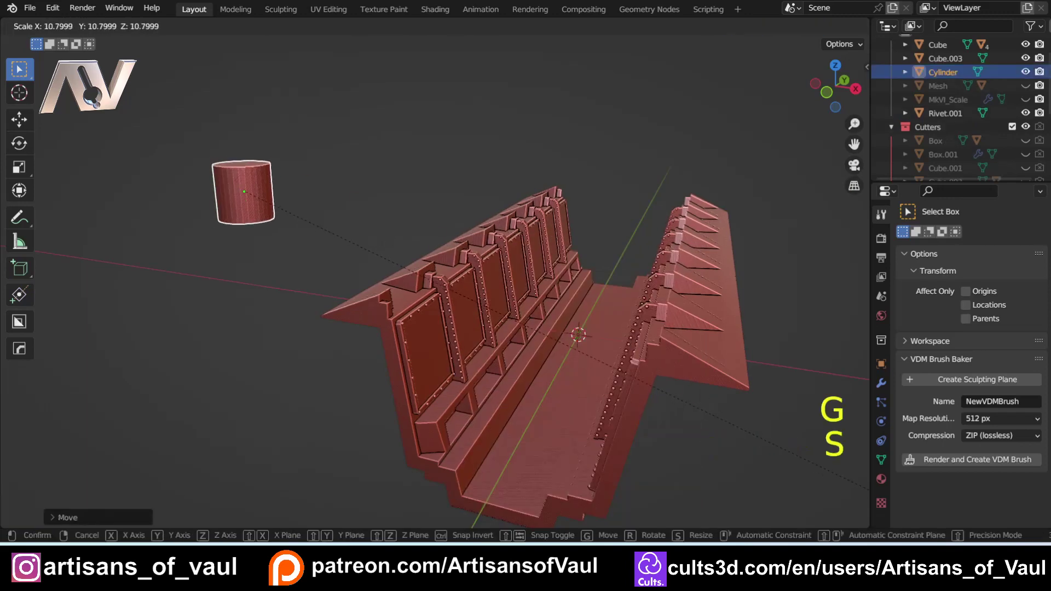
{"action": "left_click", "coordinate": [674, 465]}
{"action": "middle_click_drag", "start_coordinate": [313, 268], "coordinate": [478, 358], "text": "shift"}
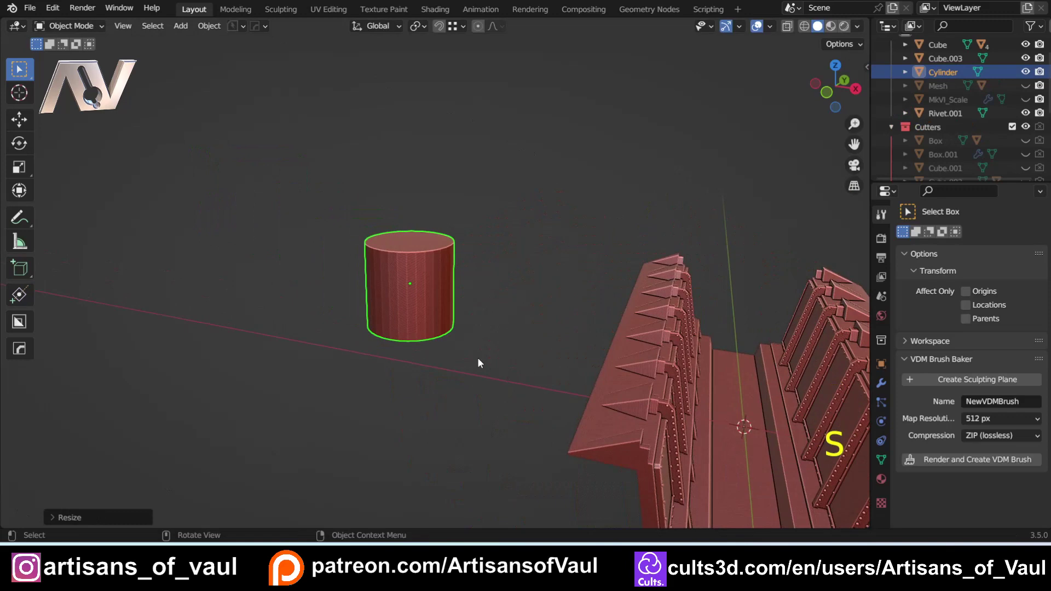
- Set the cylinder to smooth shading and examine the shading on its side and cap
{"action": "scroll", "coordinate": [471, 355], "scroll_direction": "up", "scroll_amount": 4}
{"action": "middle_click_drag", "start_coordinate": [430, 269], "coordinate": [369, 255]}
{"action": "scroll", "coordinate": [318, 219], "scroll_direction": "up", "scroll_amount": 2}
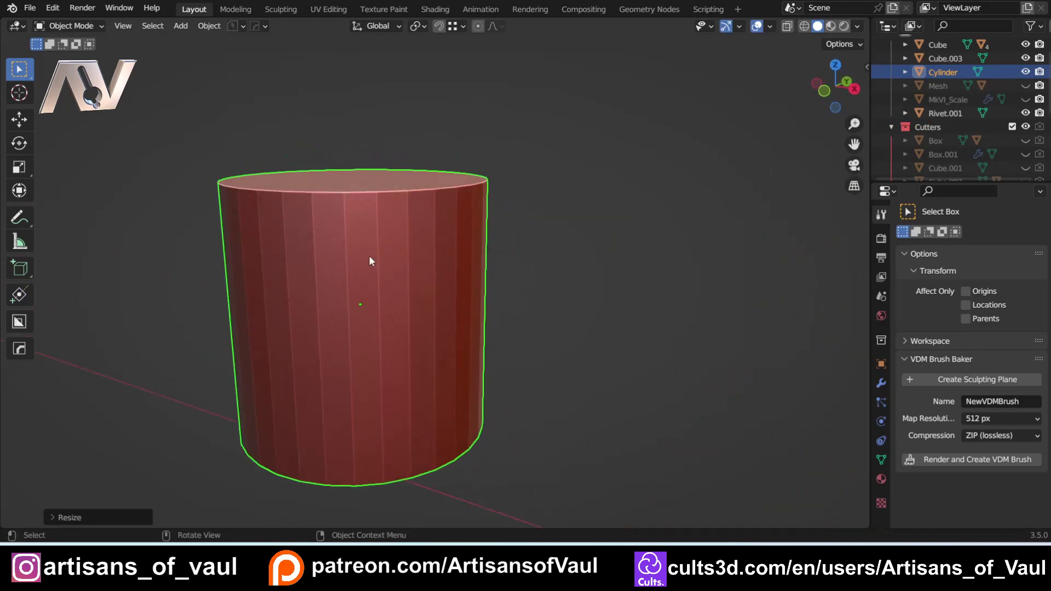
{"action": "right_click", "coordinate": [349, 226]}
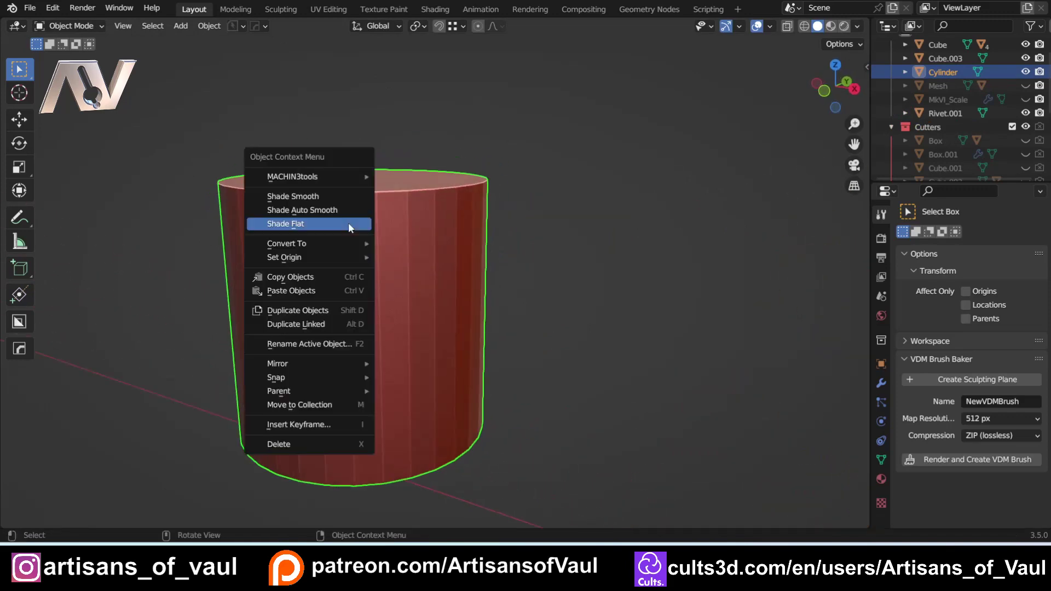
{"action": "left_click", "coordinate": [323, 196]}
{"action": "middle_click_drag", "start_coordinate": [328, 183], "coordinate": [396, 280]}
{"action": "scroll", "coordinate": [361, 259], "scroll_direction": "down", "scroll_amount": 4}
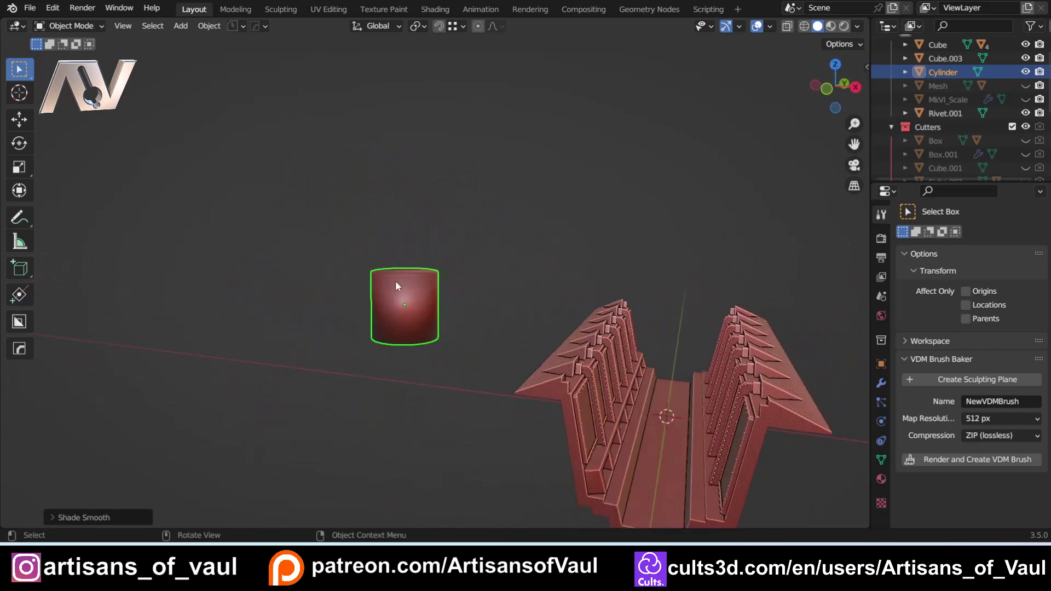
{"action": "scroll", "coordinate": [395, 281], "scroll_direction": "up", "scroll_amount": 6}
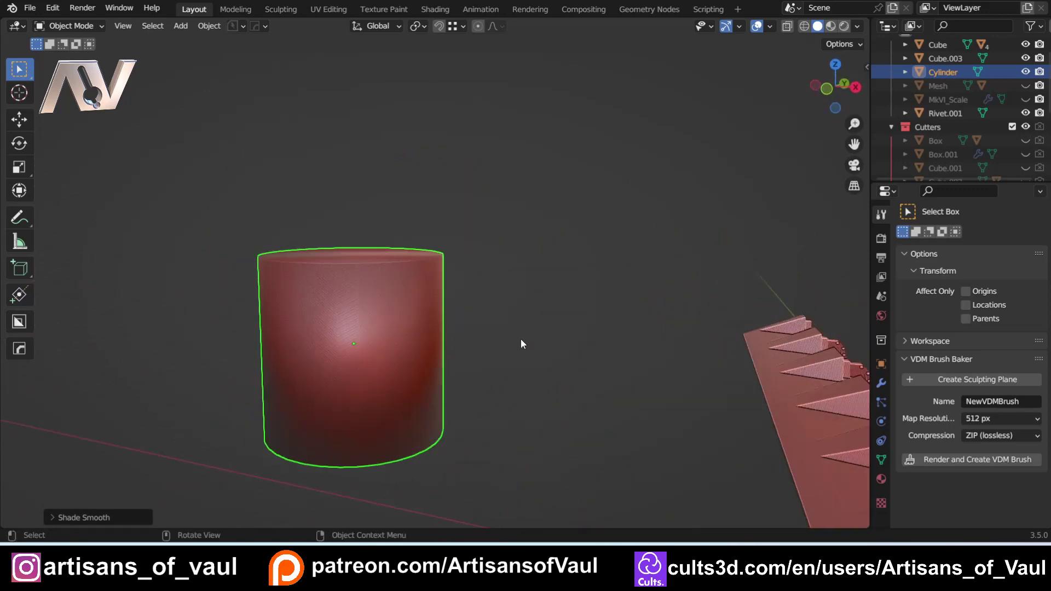
- Enable Auto Smooth at 30° for the cylinder's normals, inspect the result, and undo it
{"action": "left_click", "coordinate": [881, 461]}
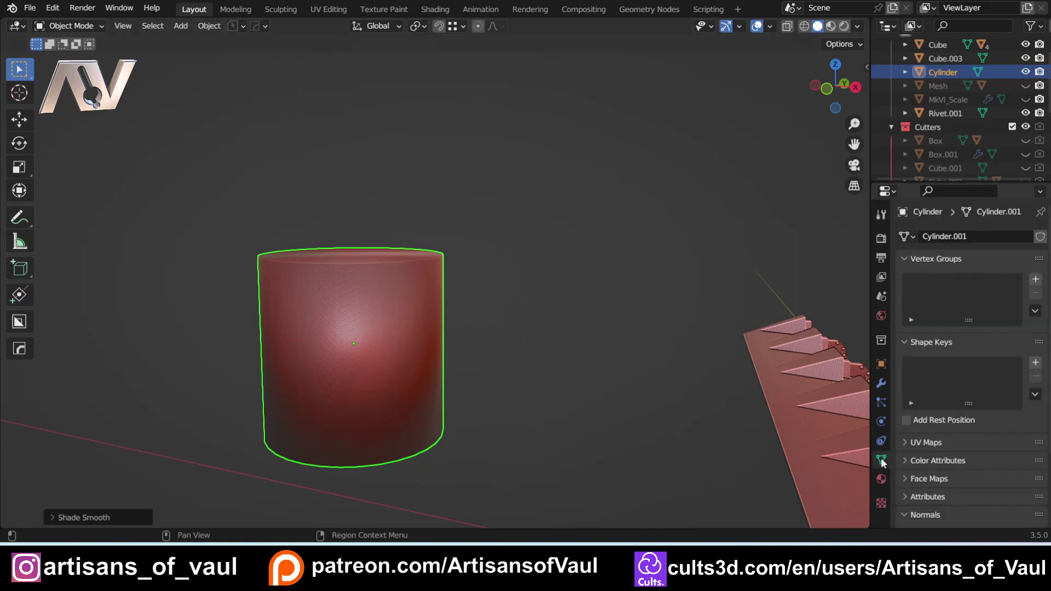
{"action": "scroll", "coordinate": [942, 437], "scroll_direction": "down", "scroll_amount": 3}
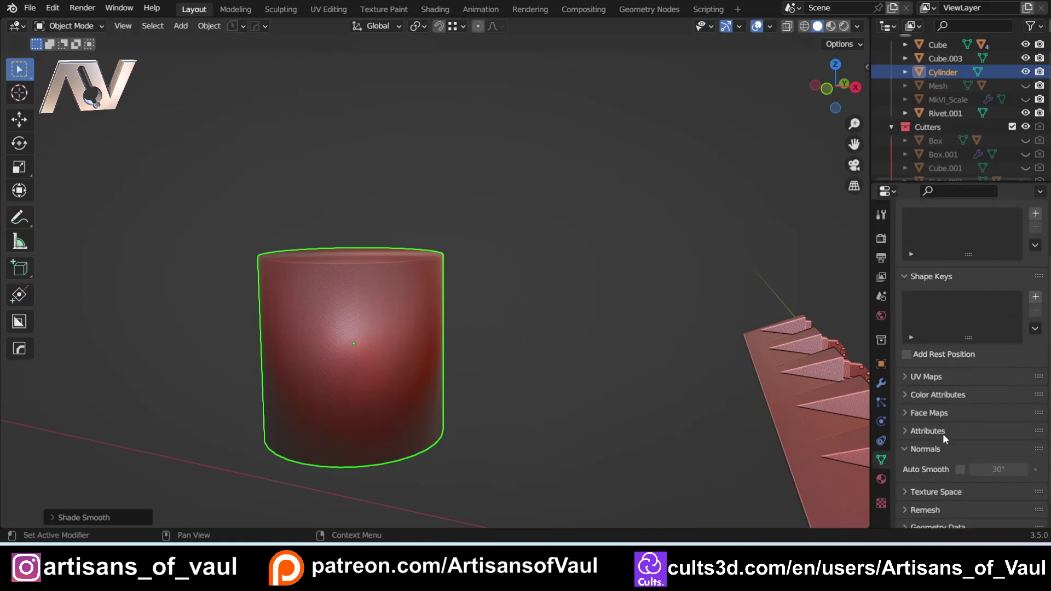
{"action": "left_click", "coordinate": [960, 469]}
{"action": "middle_click_drag", "start_coordinate": [602, 354], "coordinate": [261, 298]}
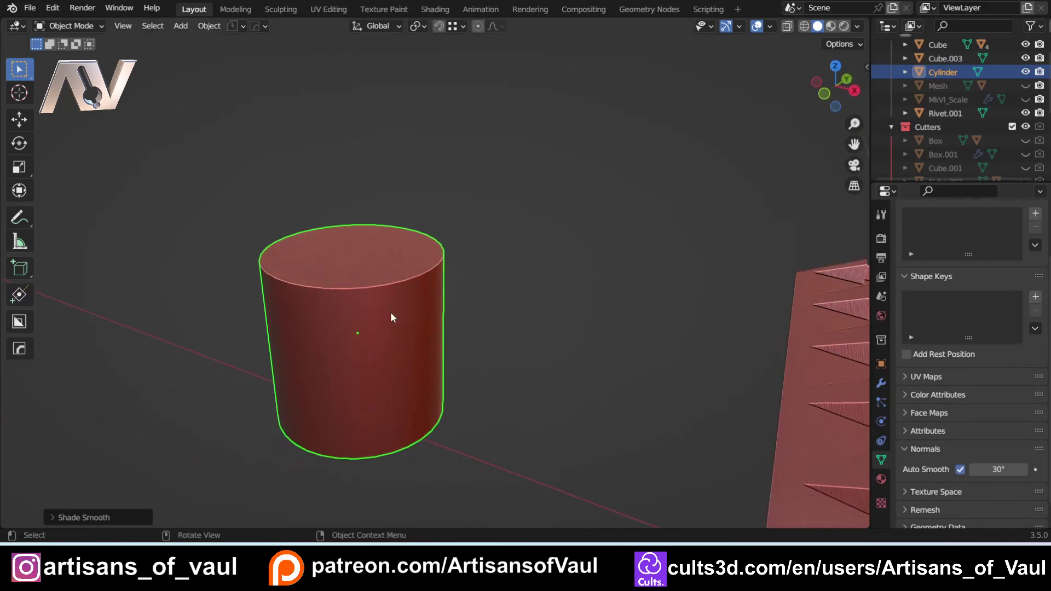
{"action": "middle_click_drag", "start_coordinate": [380, 394], "coordinate": [413, 359]}
{"action": "key", "text": "ctrl+z"}
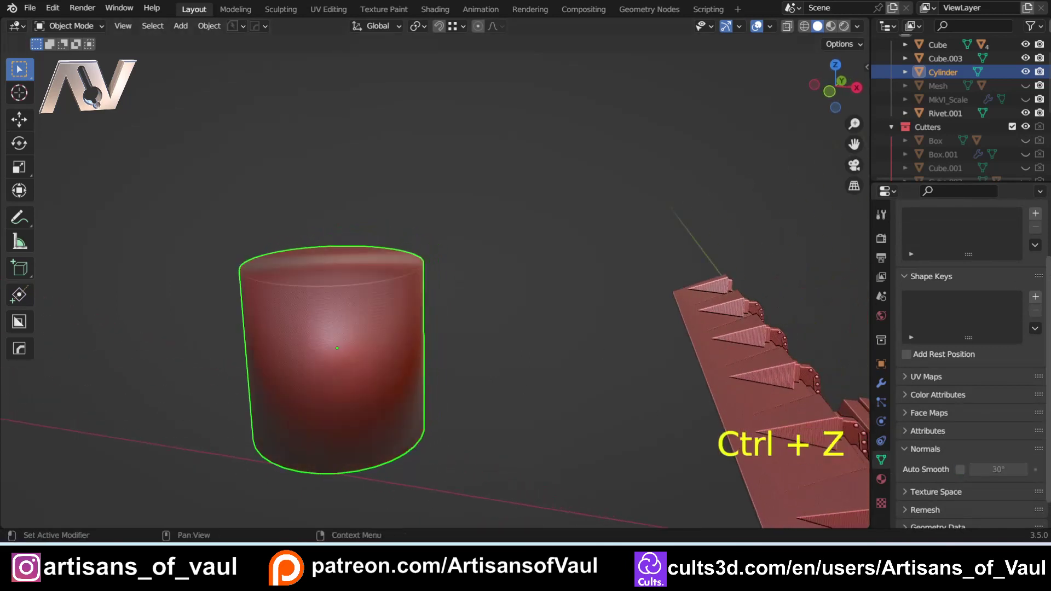
{"action": "left_click", "coordinate": [904, 450]}
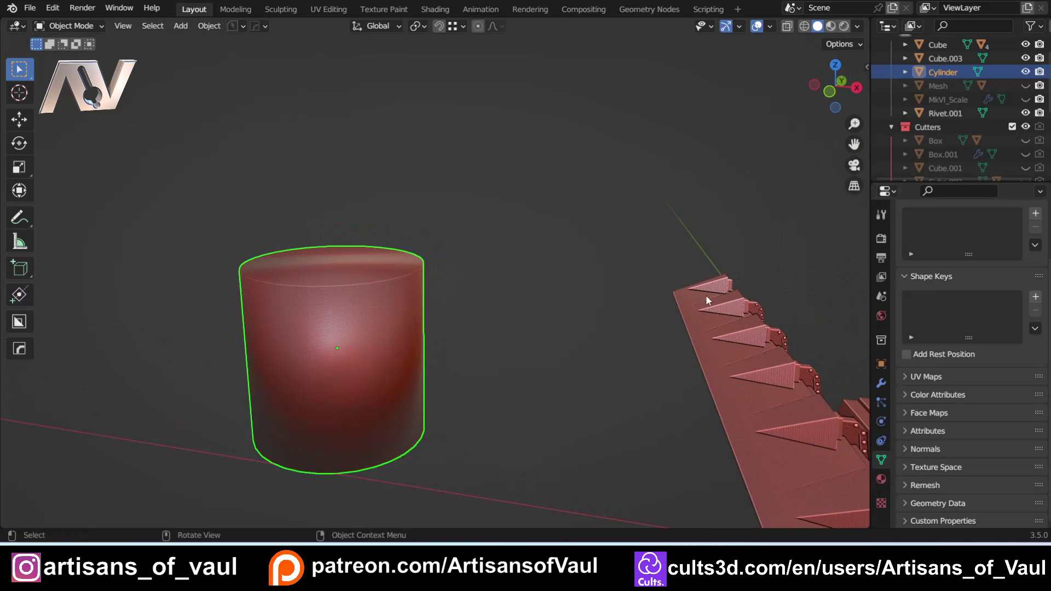
- Add an Edge Split modifier to the cylinder, inspect its rim, and apply the modifier
{"action": "left_click", "coordinate": [881, 383]}
{"action": "middle_click_drag", "start_coordinate": [376, 286], "coordinate": [323, 277]}
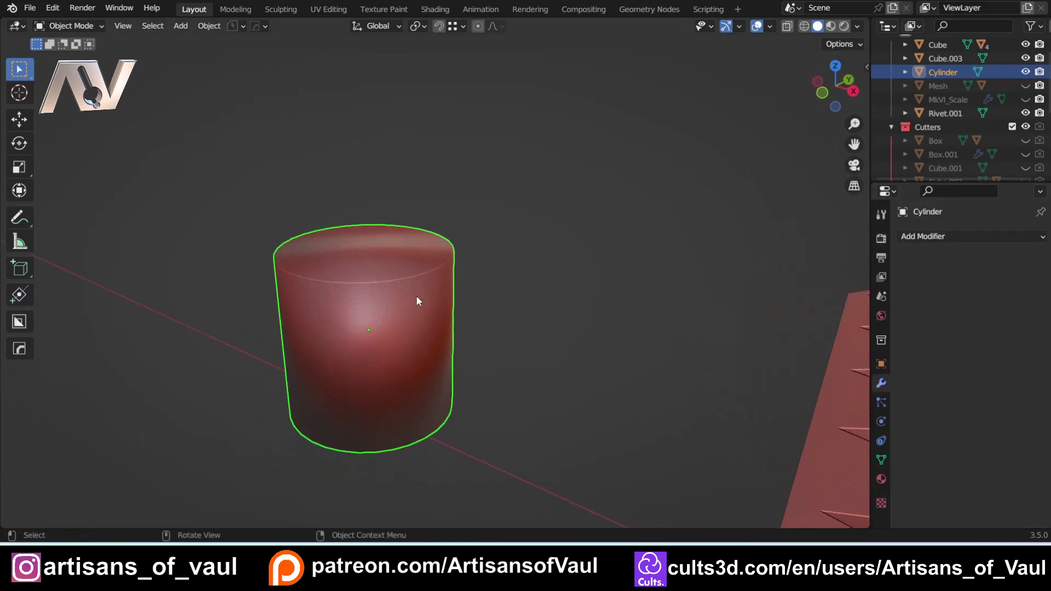
{"action": "left_click", "coordinate": [950, 236]}
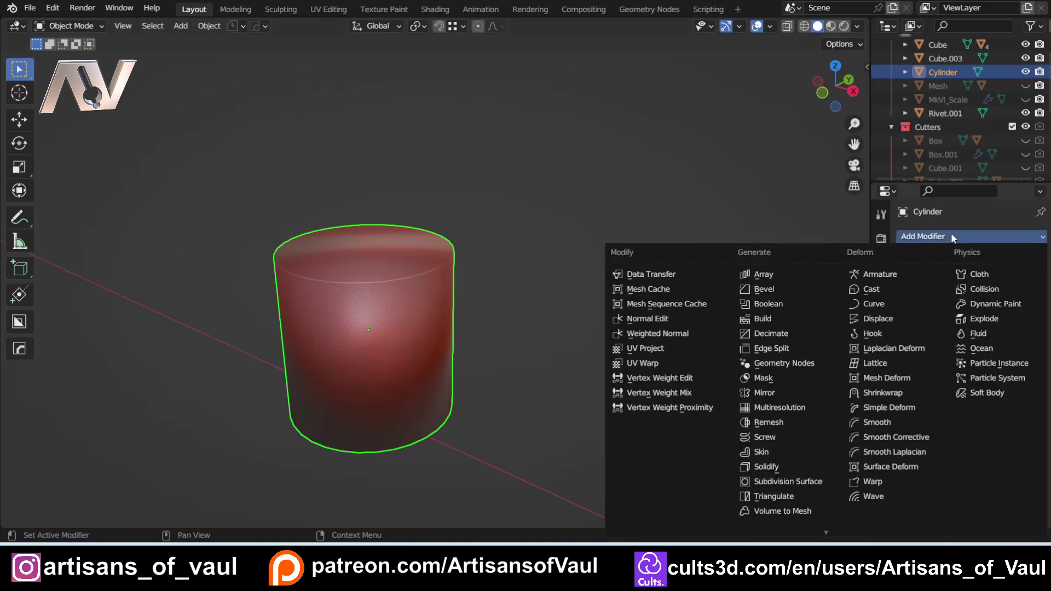
{"action": "left_click", "coordinate": [764, 348]}
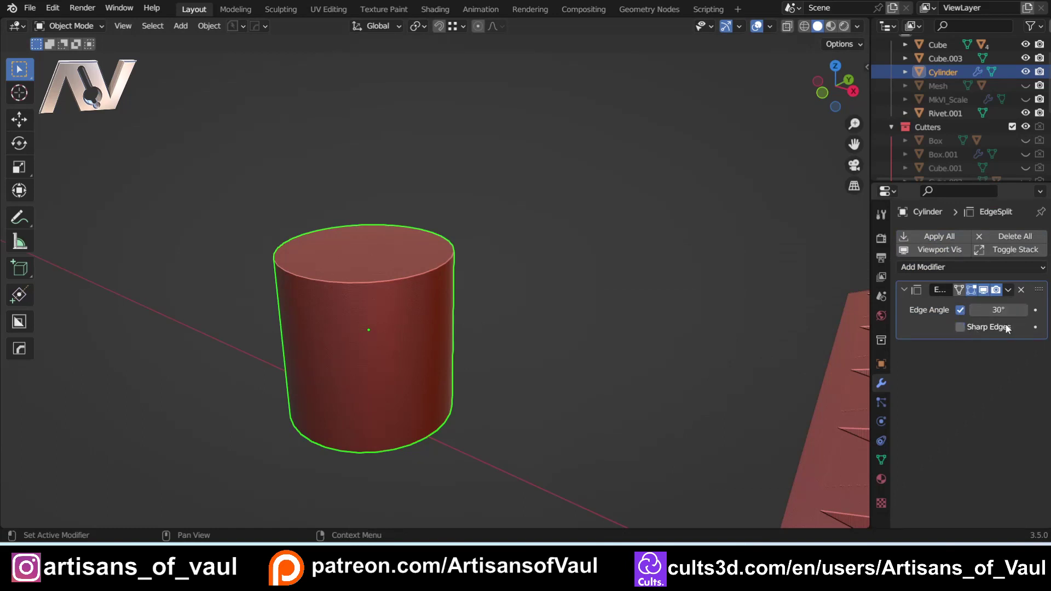
{"action": "scroll", "coordinate": [348, 266], "scroll_direction": "up", "scroll_amount": 3}
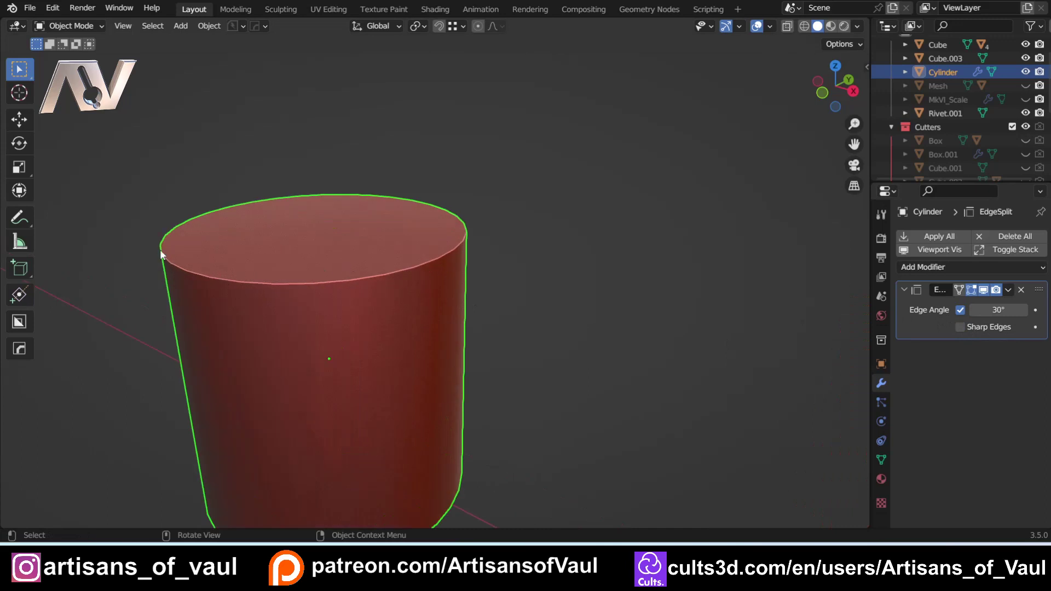
{"action": "scroll", "coordinate": [315, 277], "scroll_direction": "down", "scroll_amount": 5}
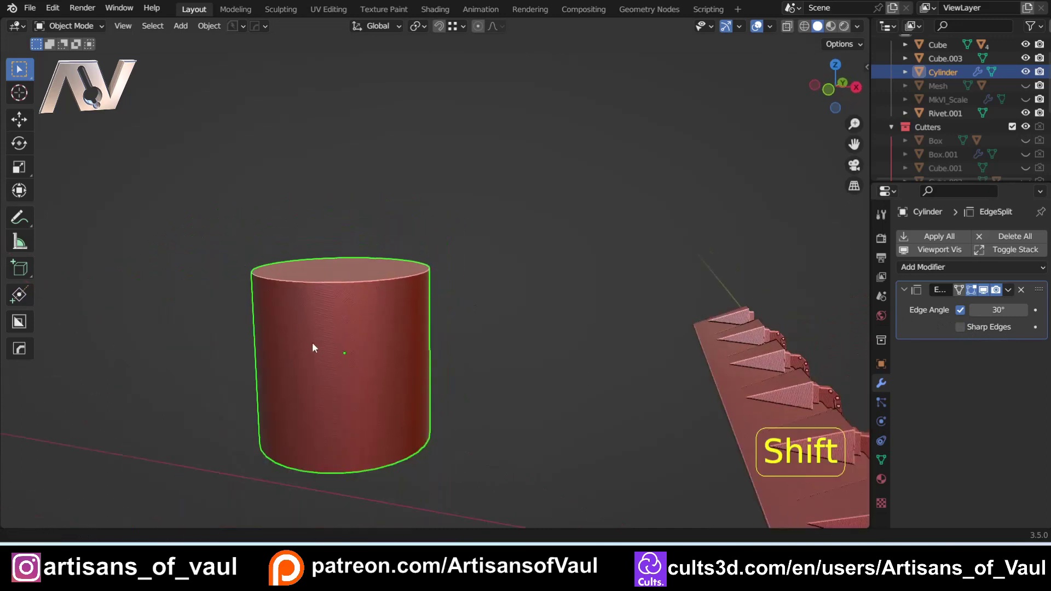
{"action": "middle_click_drag", "start_coordinate": [312, 343], "coordinate": [377, 331], "text": "shift"}
{"action": "scroll", "coordinate": [398, 329], "scroll_direction": "up", "scroll_amount": 3}
{"action": "scroll", "coordinate": [412, 346], "scroll_direction": "down", "scroll_amount": 4}
{"action": "middle_click_drag", "start_coordinate": [457, 332], "coordinate": [547, 328]}
{"action": "scroll", "coordinate": [448, 327], "scroll_direction": "up", "scroll_amount": 2}
{"action": "left_click", "coordinate": [1008, 290]}
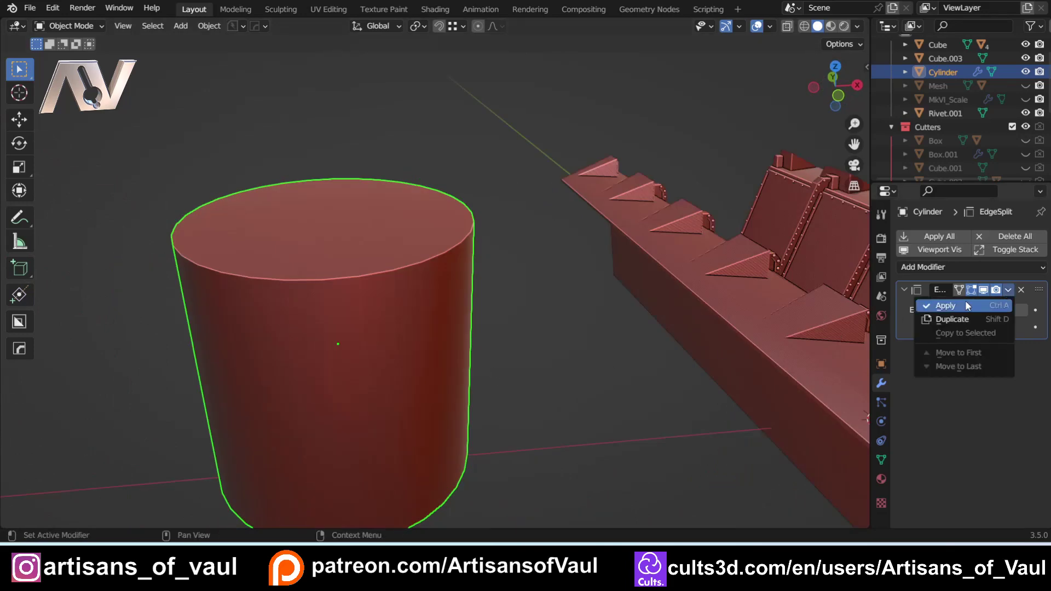
{"action": "left_click", "coordinate": [967, 306]}
- In edit mode, move one vertex on the cylinder's top rim to test for separation, and undo the move
{"action": "key", "text": "Tab"}
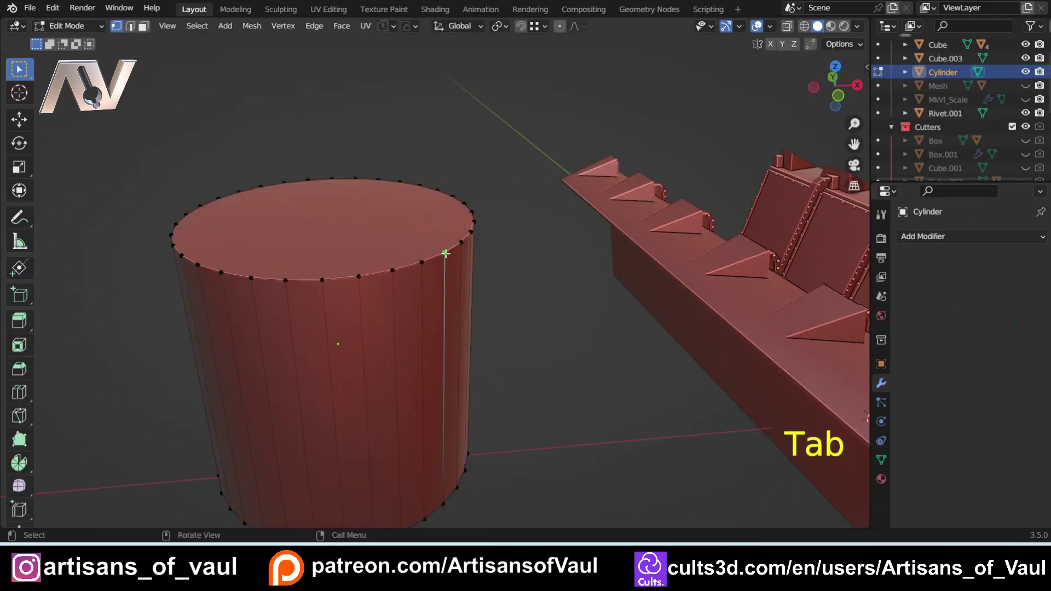
{"action": "scroll", "coordinate": [446, 253], "scroll_direction": "up", "scroll_amount": 2}
{"action": "key", "text": "g"}
{"action": "left_click", "coordinate": [478, 276]}
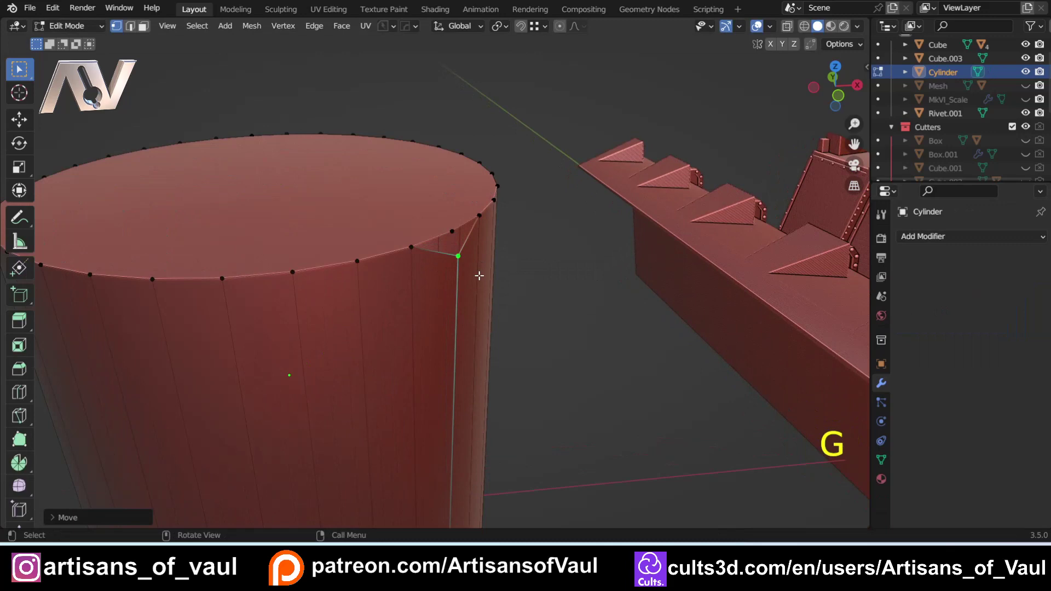
{"action": "scroll", "coordinate": [477, 278], "scroll_direction": "down", "scroll_amount": 3}
{"action": "key", "text": "ctrl+z"}
{"action": "middle_click_drag", "start_coordinate": [477, 279], "coordinate": [434, 270]}
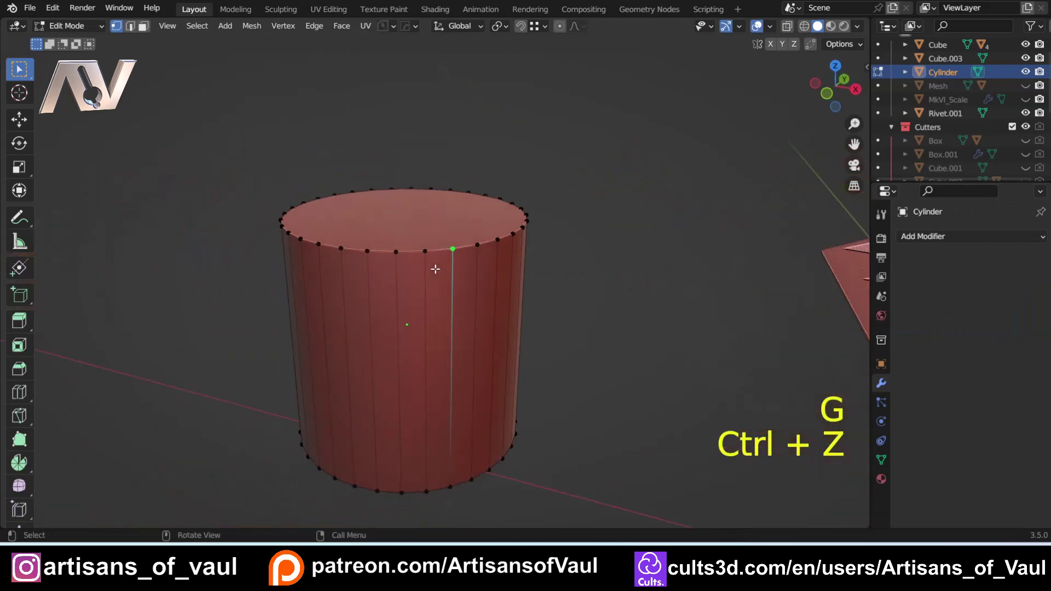
- Return to object mode and delete the test cylinder
{"action": "key", "text": "Tab"}
{"action": "left_click", "coordinate": [445, 192]}
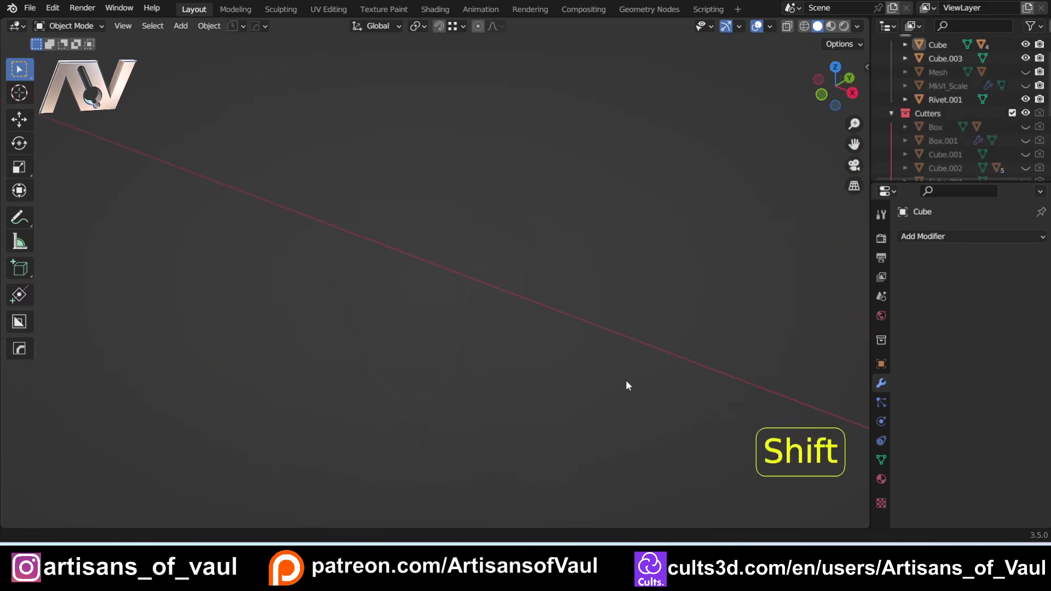
- Select the trench wall mesh, check the rib's marked sharp edges in edit mode, and return to object mode
{"action": "middle_click_drag", "start_coordinate": [626, 381], "coordinate": [934, 326], "text": "shift"}
{"action": "middle_click_drag", "start_coordinate": [581, 272], "coordinate": [465, 252]}
{"action": "scroll", "coordinate": [517, 253], "scroll_direction": "up", "scroll_amount": 3}
{"action": "left_click", "coordinate": [478, 302]}
{"action": "key", "text": "Tab"}
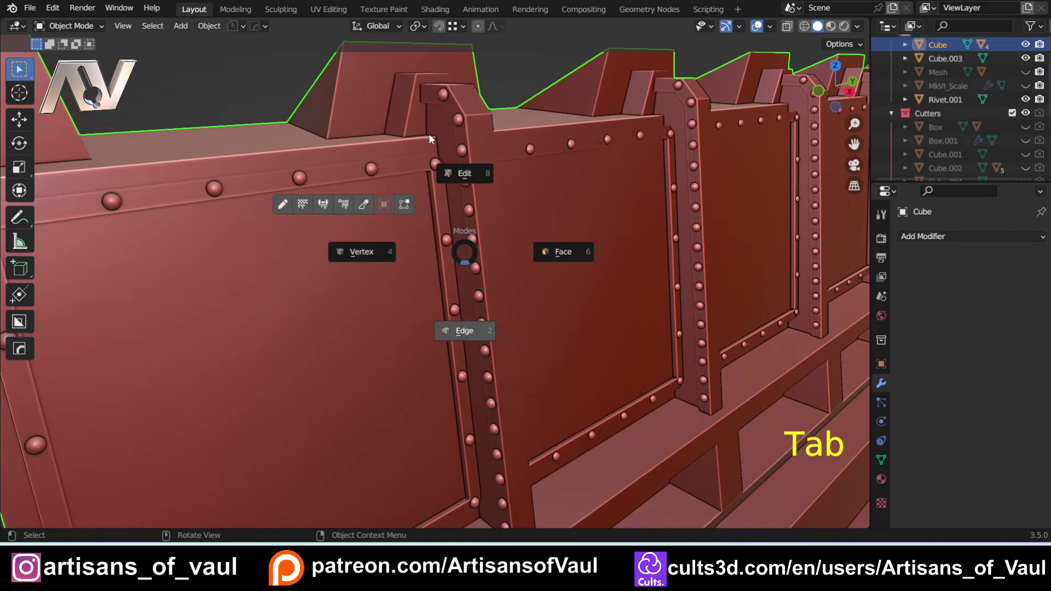
{"action": "middle_click_drag", "start_coordinate": [415, 129], "coordinate": [450, 250], "text": "shift"}
{"action": "key", "text": "Tab"}
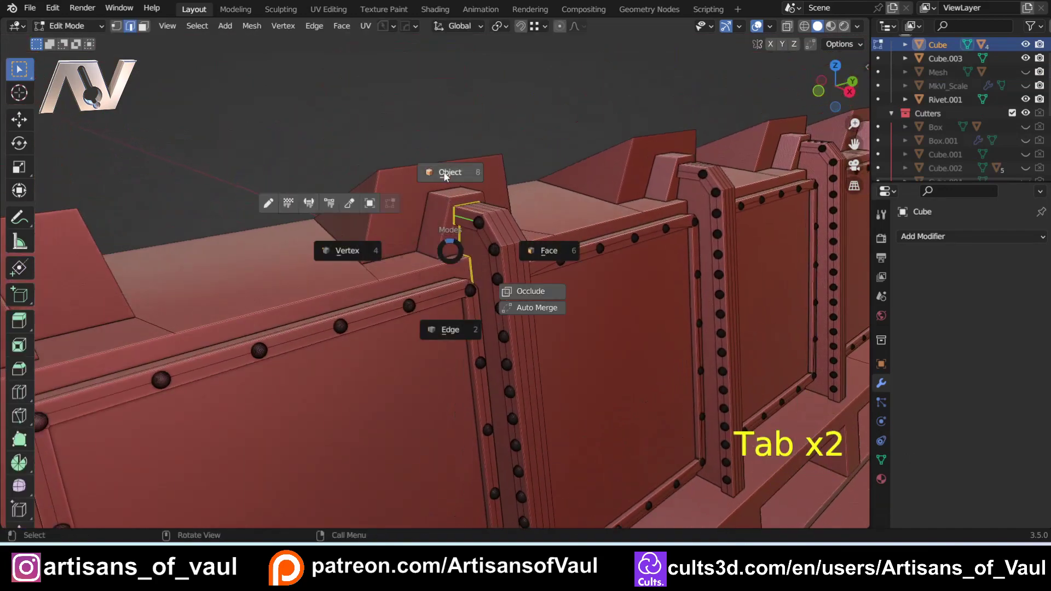
{"action": "left_click", "coordinate": [444, 173]}
- Add an Edge Split modifier to the wall with Edge Angle off and Sharp Edges on, and apply it
{"action": "left_click", "coordinate": [937, 236]}
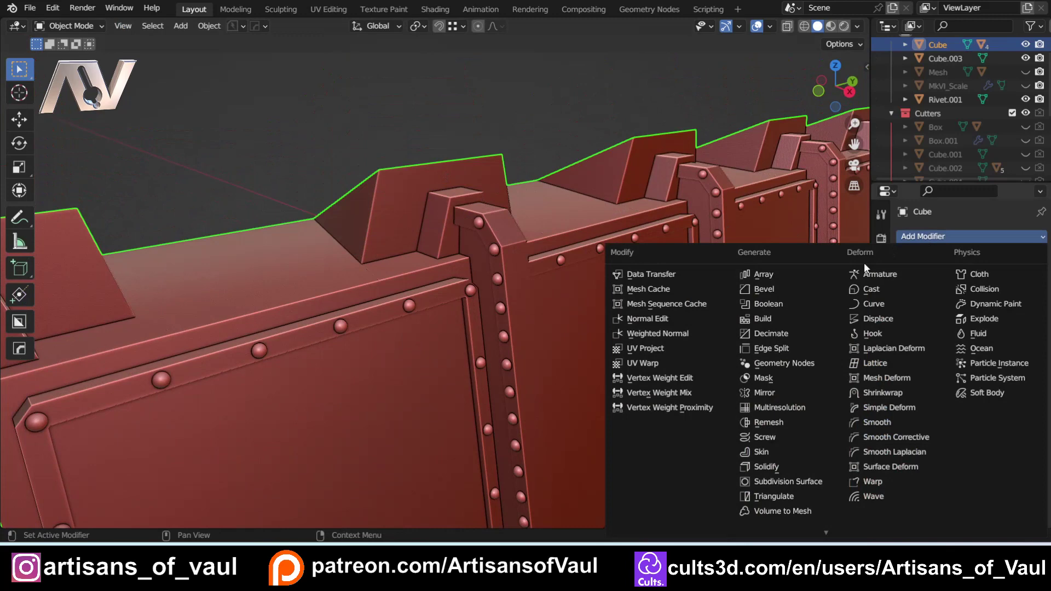
{"action": "left_click", "coordinate": [772, 349]}
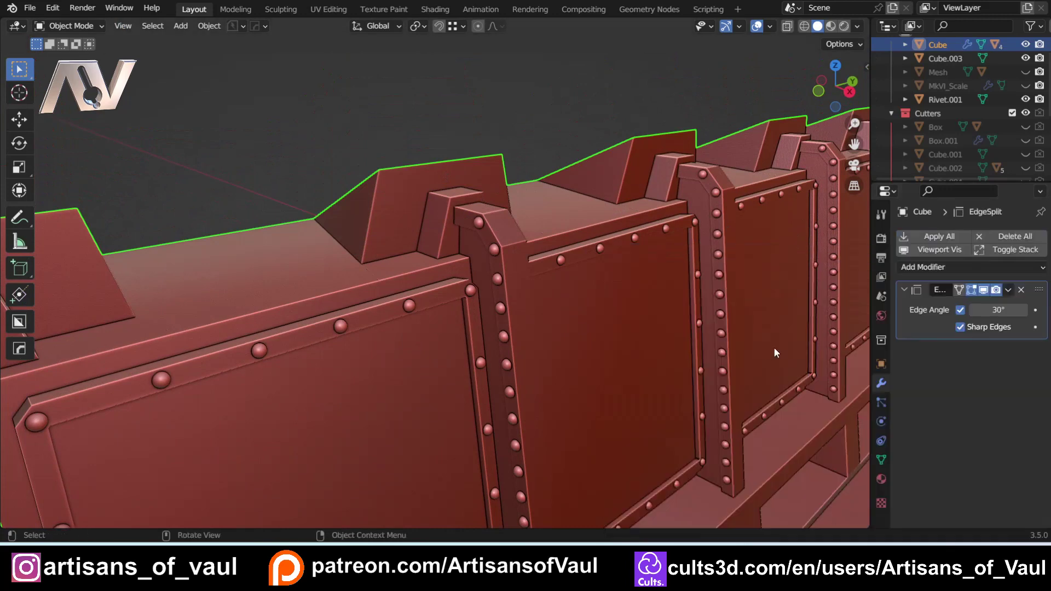
{"action": "left_click", "coordinate": [960, 310]}
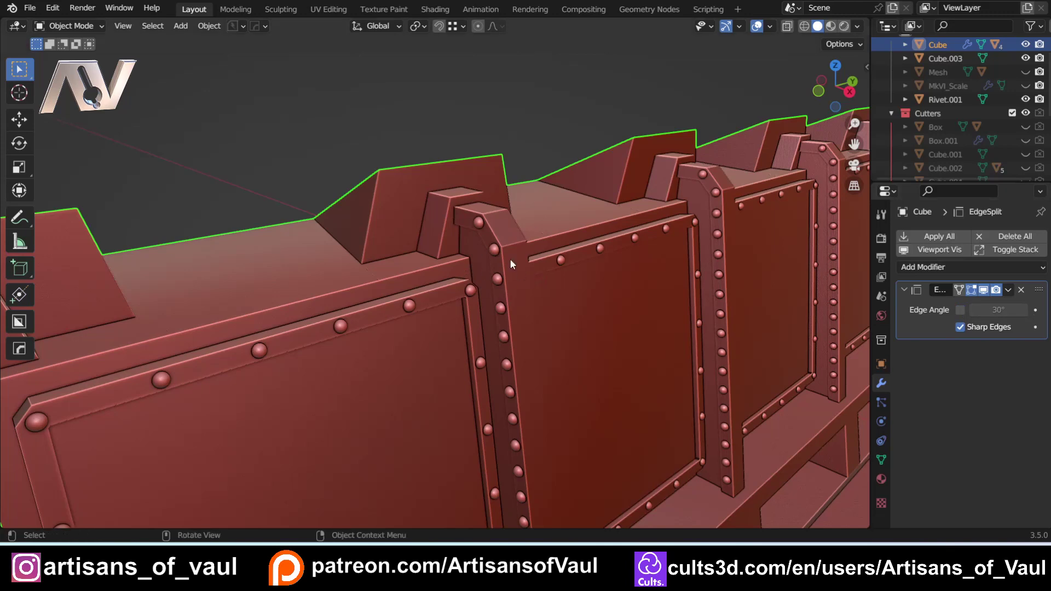
{"action": "scroll", "coordinate": [442, 289], "scroll_direction": "up", "scroll_amount": 3}
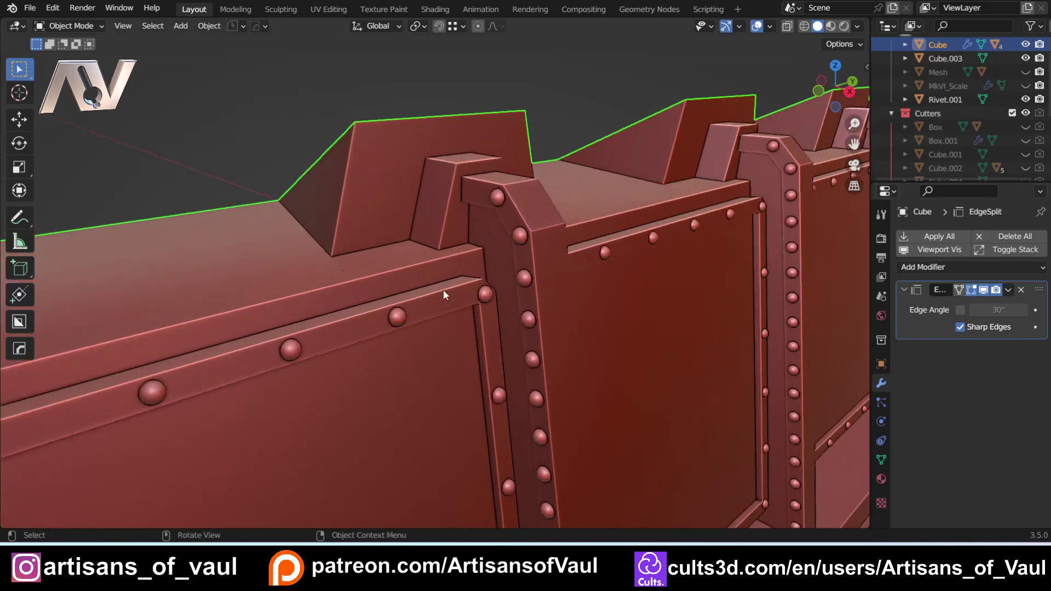
{"action": "left_click", "coordinate": [1008, 290]}
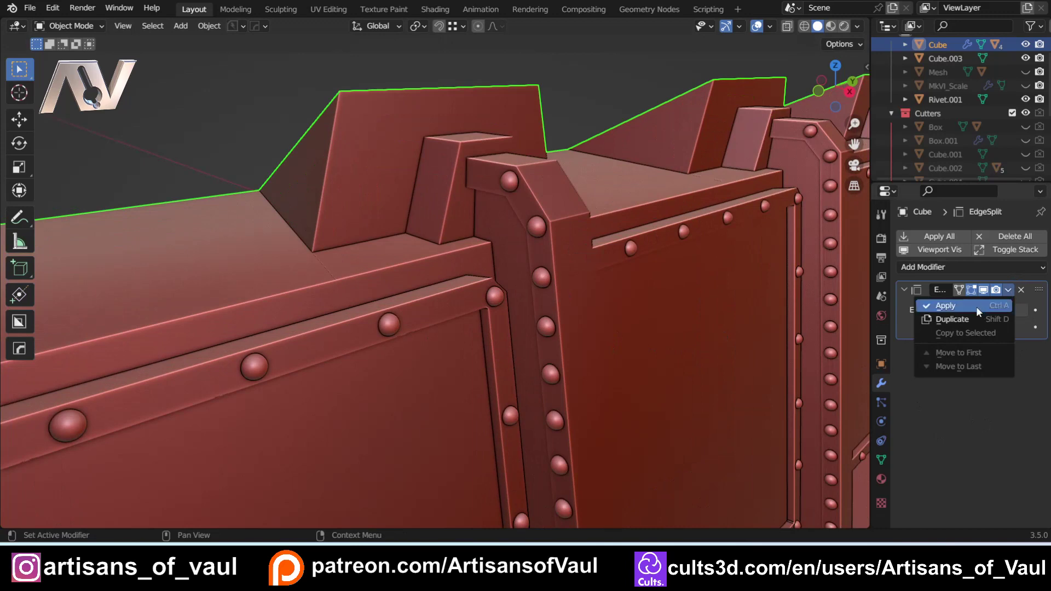
{"action": "left_click", "coordinate": [977, 307]}
- Enter vertex edit mode, try moving one vertex on the rib's marked boundary to test the split, and cancel the move
{"action": "key", "text": "Tab"}
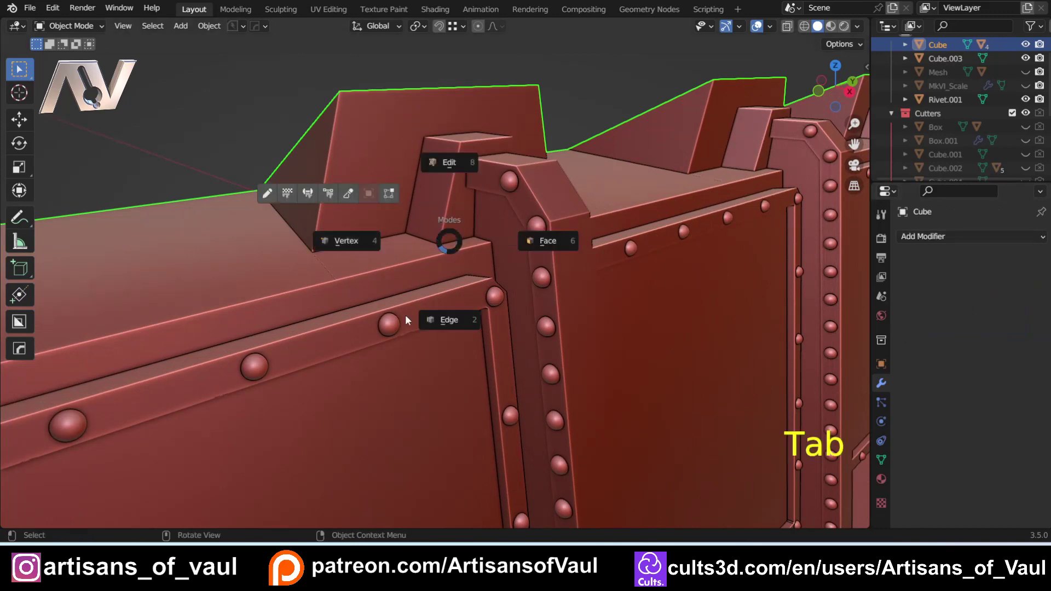
{"action": "left_click", "coordinate": [398, 251]}
{"action": "scroll", "coordinate": [478, 235], "scroll_direction": "up", "scroll_amount": 4}
{"action": "middle_click_drag", "start_coordinate": [477, 235], "coordinate": [500, 309], "text": "shift"}
{"action": "scroll", "coordinate": [470, 315], "scroll_direction": "up", "scroll_amount": 3}
{"action": "scroll", "coordinate": [535, 312], "scroll_direction": "up", "scroll_amount": 3}
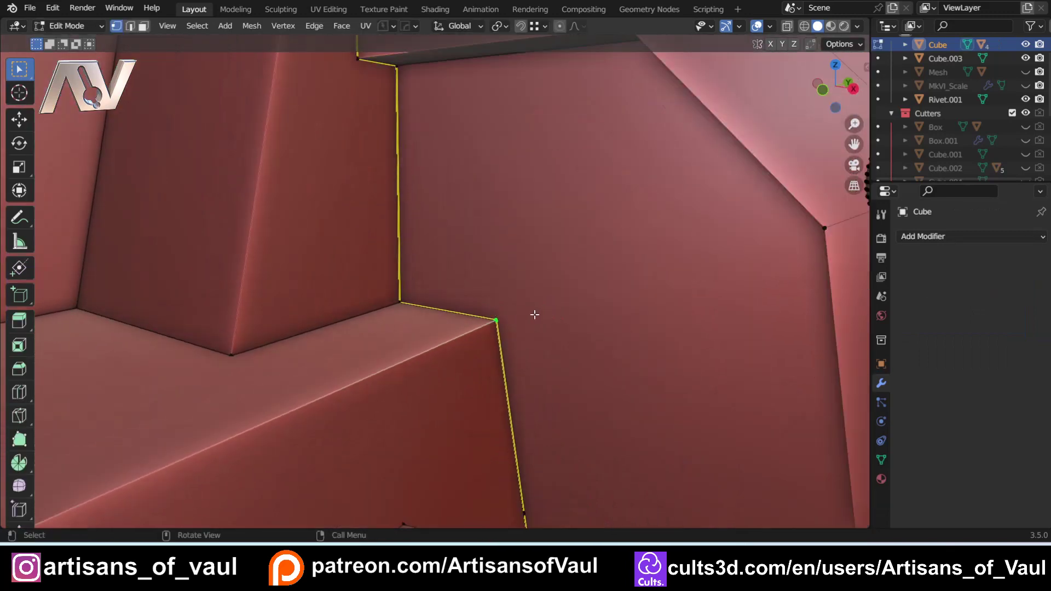
{"action": "key", "text": "g"}
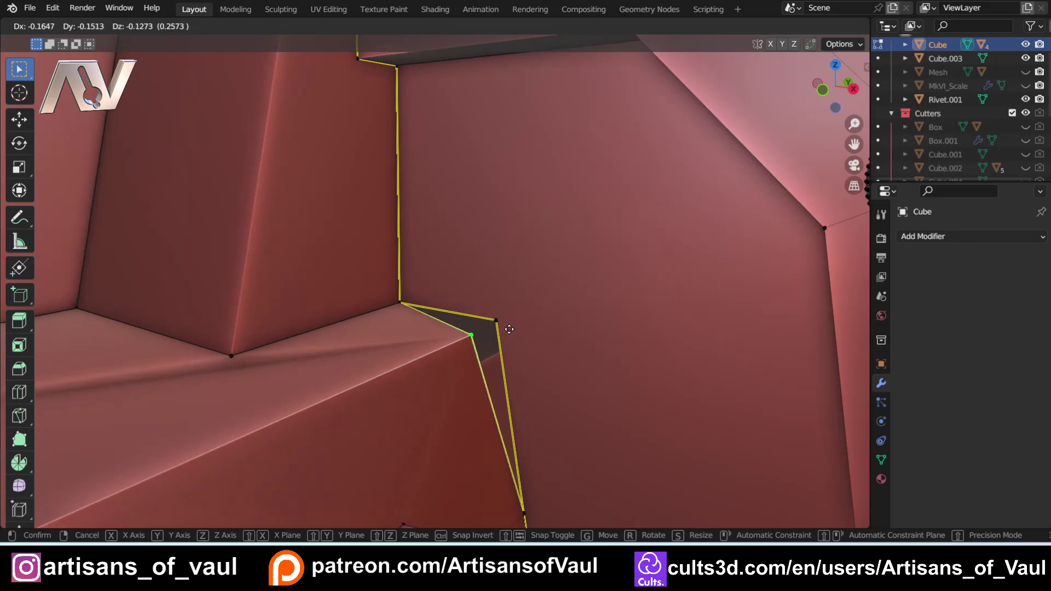
{"action": "right_click", "coordinate": [509, 329]}
- Select all geometry linked to the rib and move it about 3.5 units up and away from the wall
{"action": "scroll", "coordinate": [514, 323], "scroll_direction": "down", "scroll_amount": 5}
{"action": "middle_click_drag", "start_coordinate": [535, 284], "coordinate": [501, 309]}
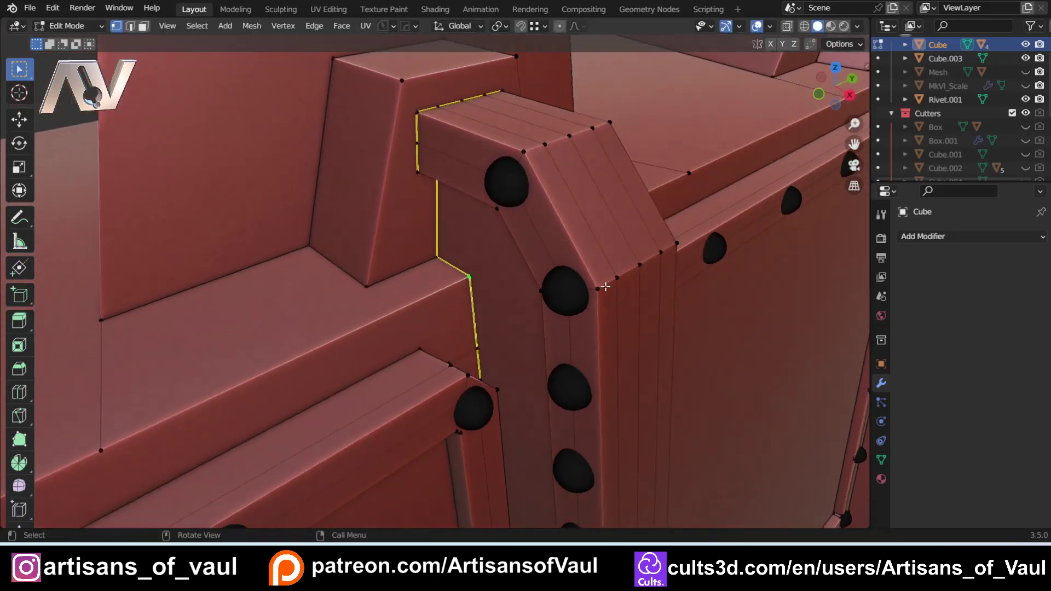
{"action": "key", "text": "k"}
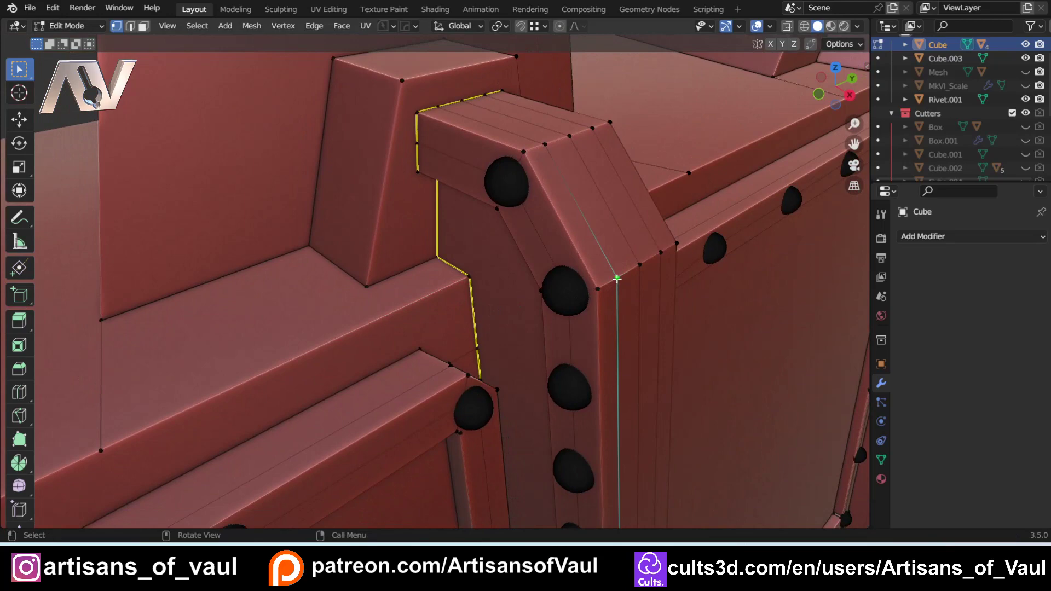
{"action": "key", "text": "l"}
{"action": "middle_click_drag", "start_coordinate": [495, 307], "coordinate": [404, 306]}
{"action": "scroll", "coordinate": [534, 260], "scroll_direction": "down", "scroll_amount": 4}
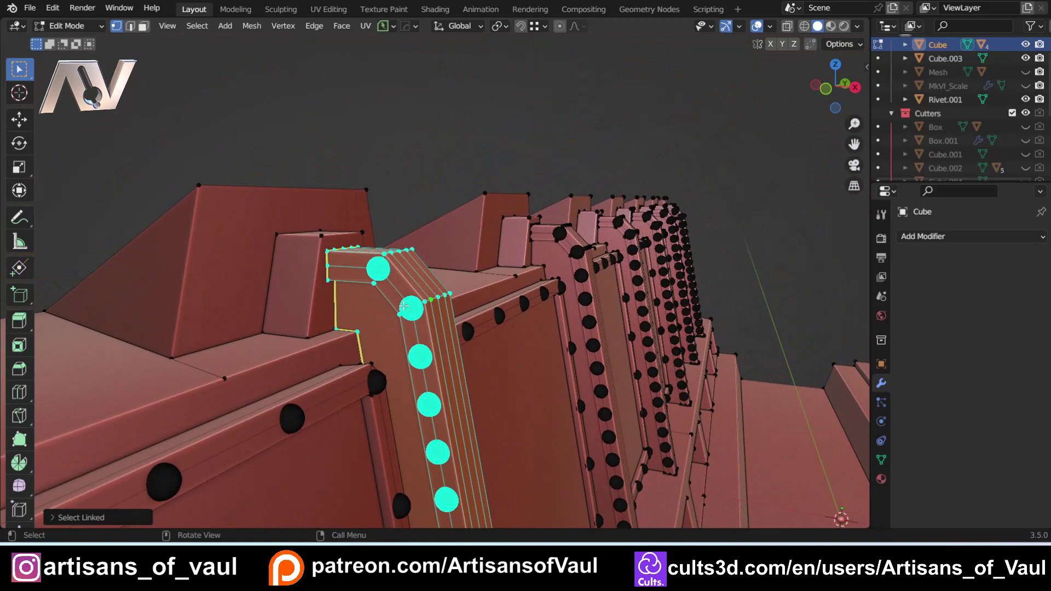
{"action": "key", "text": "g"}
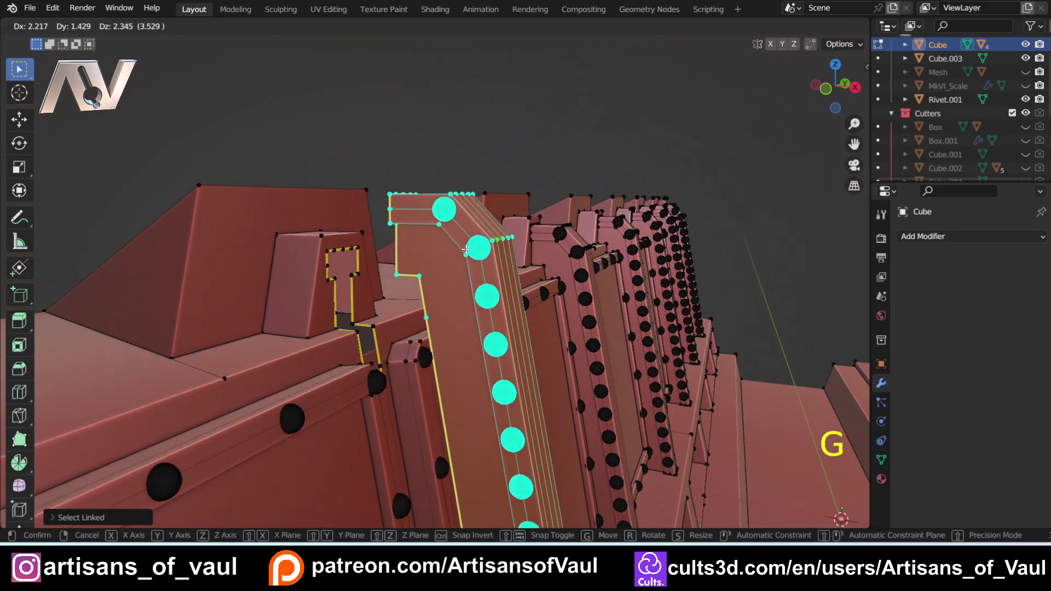
{"action": "left_click", "coordinate": [466, 250]}
{"action": "mouse_move", "coordinate": [384, 296]}
{"action": "middle_mouse_down"}
{"action": "mouse_move", "coordinate": [353, 309]}
{"action": "mouse_move", "coordinate": [380, 291]}
{"action": "middle_mouse_up"}
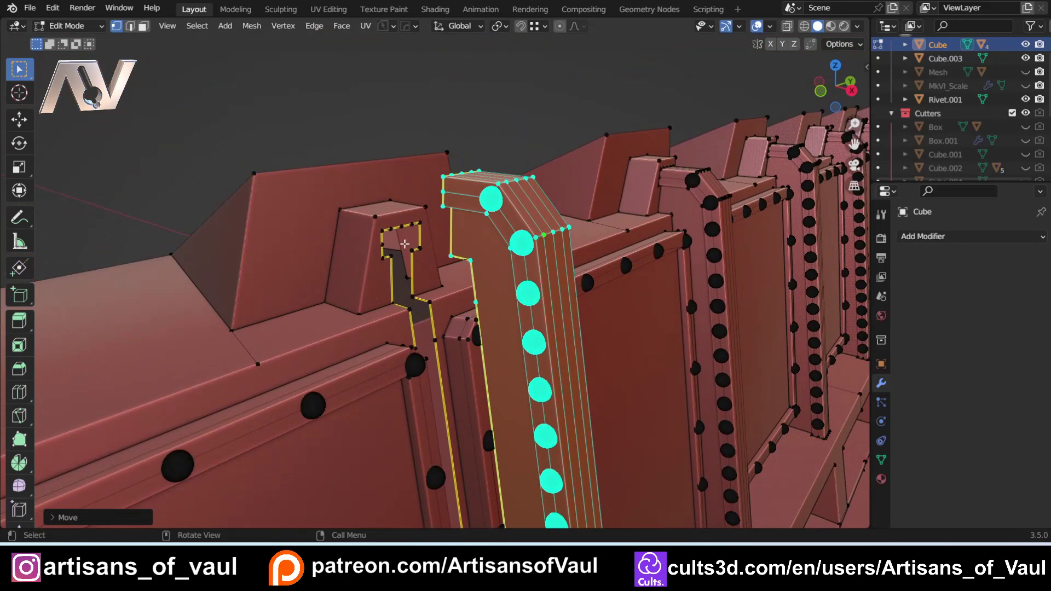
{"action": "middle_click_drag", "start_coordinate": [477, 255], "coordinate": [529, 509]}
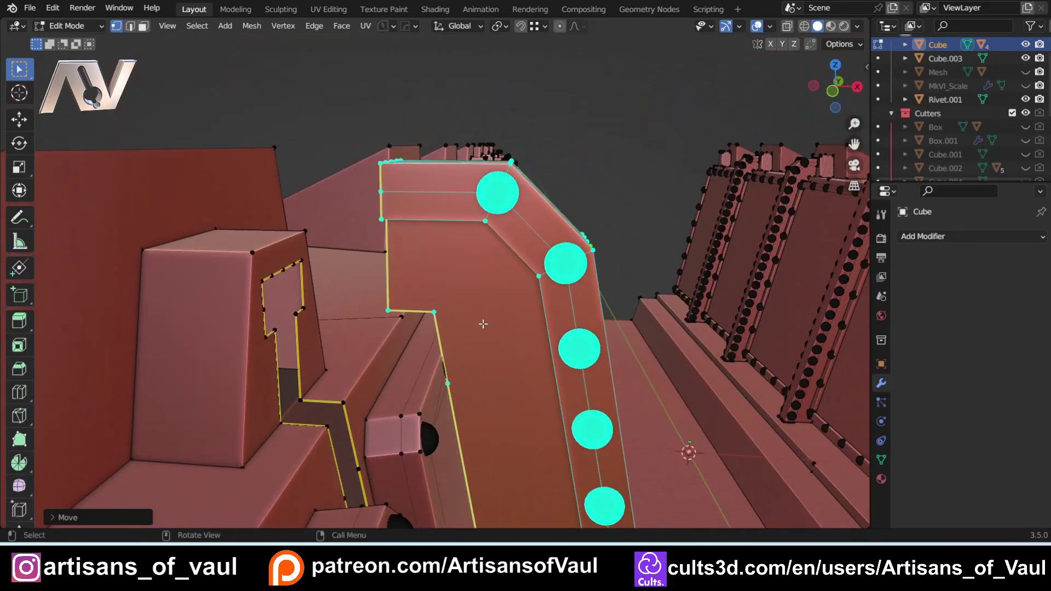
- Separate the rib into its own object by loose parts and return to object mode
{"action": "key", "text": "p"}
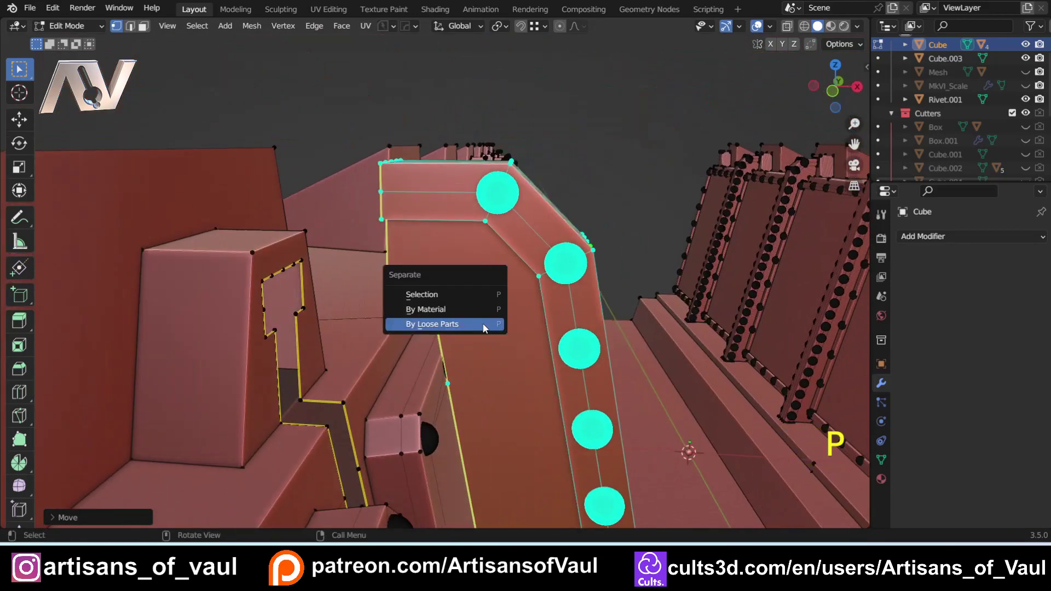
{"action": "left_click", "coordinate": [484, 325]}
{"action": "key", "text": "Tab"}
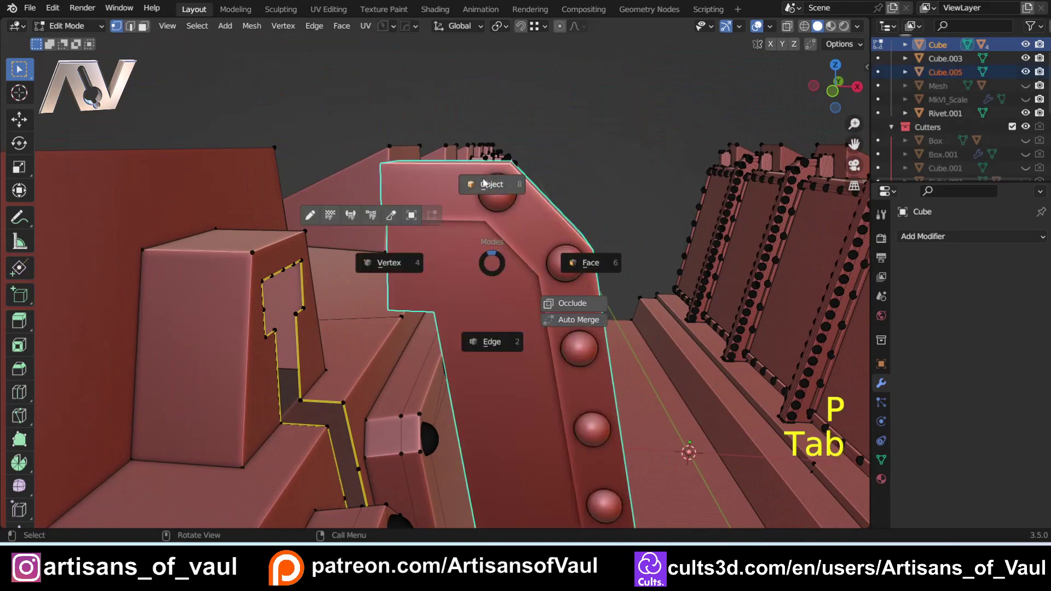
{"action": "left_click", "coordinate": [484, 184]}
- Select the wall mesh and enter edit mode at the opening left by the rib
{"action": "left_click", "coordinate": [468, 262]}
{"action": "middle_click_drag", "start_coordinate": [468, 261], "coordinate": [312, 270]}
{"action": "scroll", "coordinate": [328, 329], "scroll_direction": "up", "scroll_amount": 4}
{"action": "left_click", "coordinate": [333, 337]}
{"action": "key", "text": "Tab"}
- Try filling the opening left by the rib, and undo the attempts
{"action": "key", "text": "f"}
{"action": "key", "text": "ctrl+z"}
{"action": "key", "text": "ctrl+z"}
{"action": "key", "text": "ctrl+z"}
{"action": "key", "text": "ctrl+z"}
- Fill the long gap left in the wall with faces, from the upper ledge down to the base ledge
{"action": "middle_click_drag", "start_coordinate": [413, 383], "coordinate": [463, 400]}
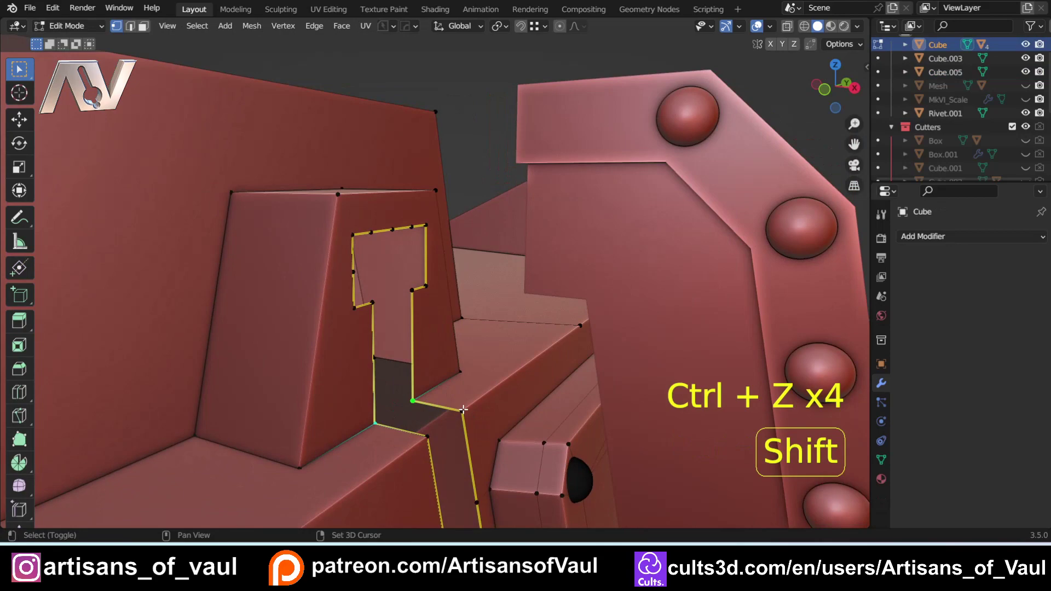
{"action": "scroll", "coordinate": [463, 409], "scroll_direction": "down", "scroll_amount": 4}
{"action": "key", "text": "Tab"}
{"action": "left_click", "coordinate": [411, 490]}
{"action": "key", "text": "f"}
{"action": "key", "text": "f"}
{"action": "scroll", "coordinate": [438, 476], "scroll_direction": "down", "scroll_amount": 4}
{"action": "scroll", "coordinate": [448, 340], "scroll_direction": "up", "scroll_amount": 5}
{"action": "middle_click_drag", "start_coordinate": [502, 485], "coordinate": [417, 306], "text": "shift"}
- Select the vertices outlining the rib's footprint on the base ledge and dissolve them to close that opening
{"action": "key", "text": "Tab"}
{"action": "left_click", "coordinate": [309, 380]}
{"action": "left_click", "coordinate": [400, 369]}
{"action": "left_click", "coordinate": [385, 387], "text": "shift"}
{"action": "left_click", "coordinate": [398, 404], "text": "shift"}
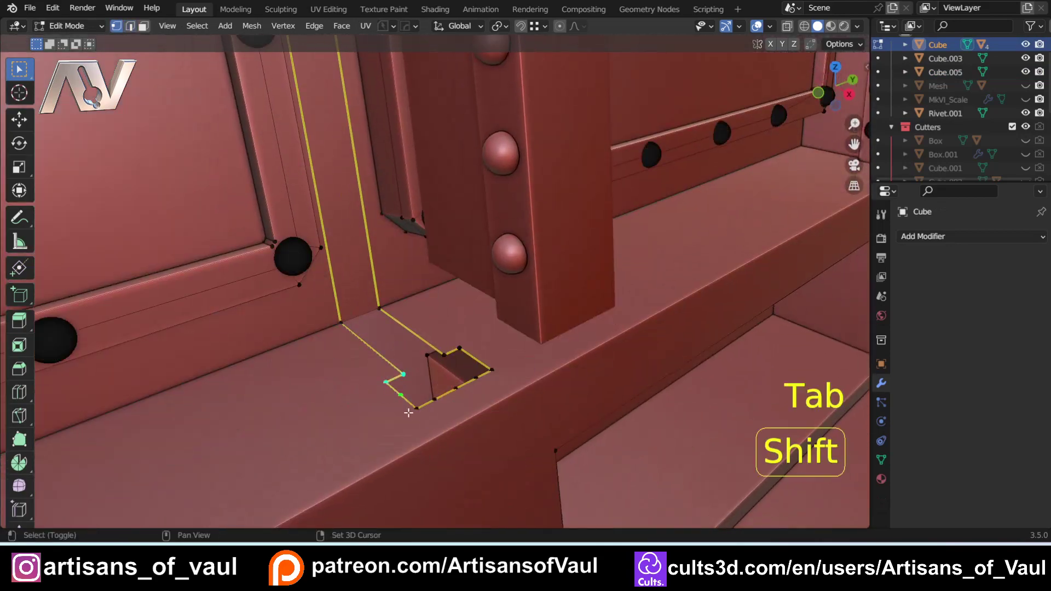
{"action": "left_click", "coordinate": [417, 408], "text": "shift"}
{"action": "left_click", "coordinate": [434, 399], "text": "shift"}
{"action": "left_click", "coordinate": [456, 388], "text": "shift"}
{"action": "left_click", "coordinate": [476, 378], "text": "shift"}
{"action": "left_click", "coordinate": [492, 371], "text": "shift"}
{"action": "left_click", "coordinate": [459, 348], "text": "shift"}
{"action": "left_click", "coordinate": [444, 355], "text": "shift"}
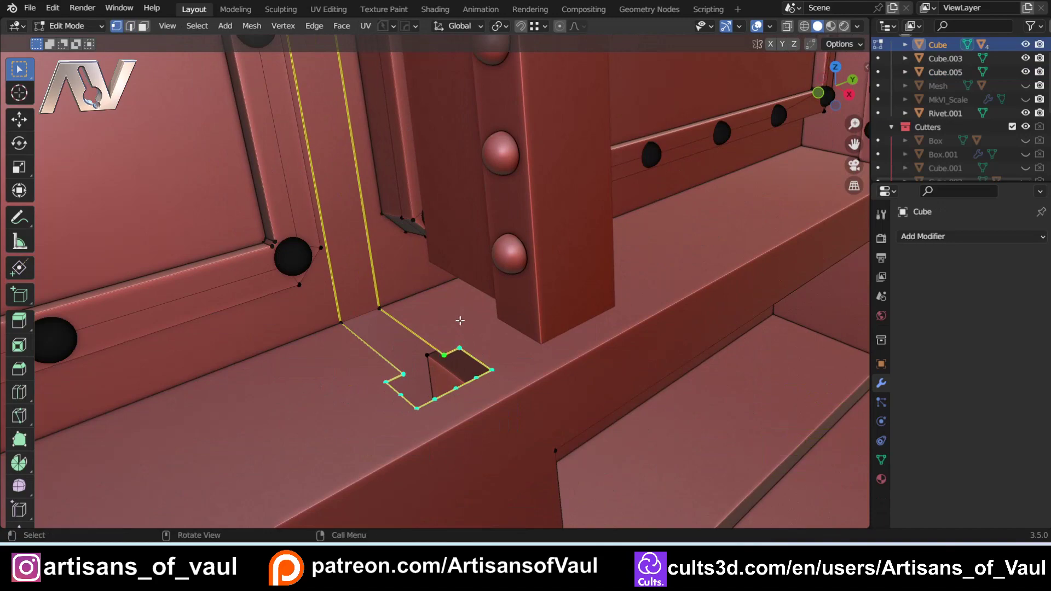
{"action": "key", "text": "ctrl"}
{"action": "key", "text": "ctrl+x"}
- Dissolve the vertices outlining the rib opening on the small upper block, and return to object mode
{"action": "scroll", "coordinate": [444, 323], "scroll_direction": "down", "scroll_amount": 5}
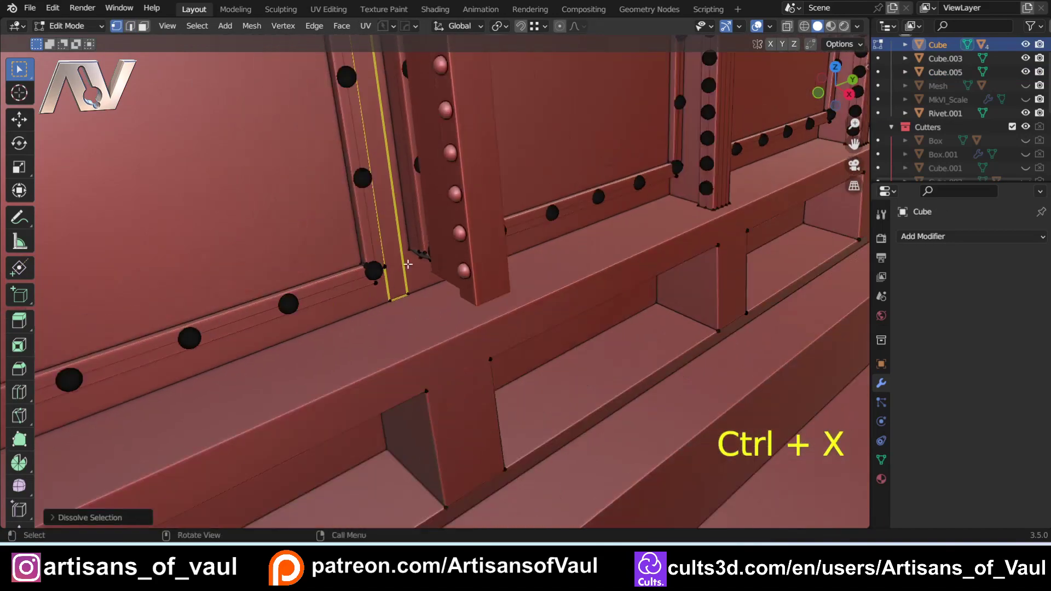
{"action": "middle_click_drag", "start_coordinate": [406, 261], "coordinate": [545, 324], "text": "shift"}
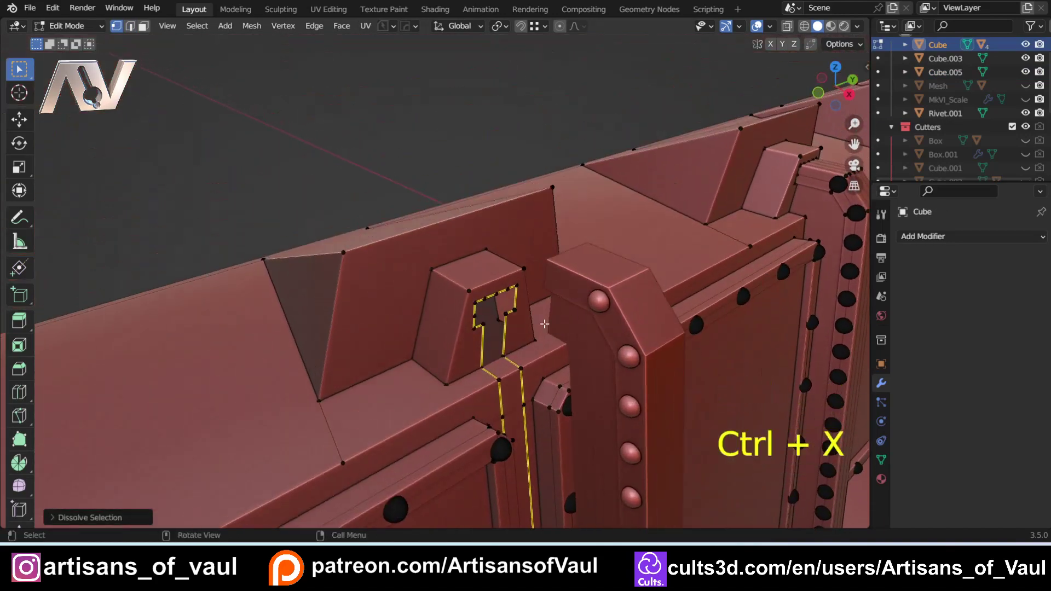
{"action": "scroll", "coordinate": [544, 324], "scroll_direction": "up", "scroll_amount": 4}
{"action": "left_click", "coordinate": [383, 273], "text": "shift"}
{"action": "left_click", "coordinate": [422, 258], "text": "shift"}
{"action": "left_click", "coordinate": [474, 243], "text": "shift"}
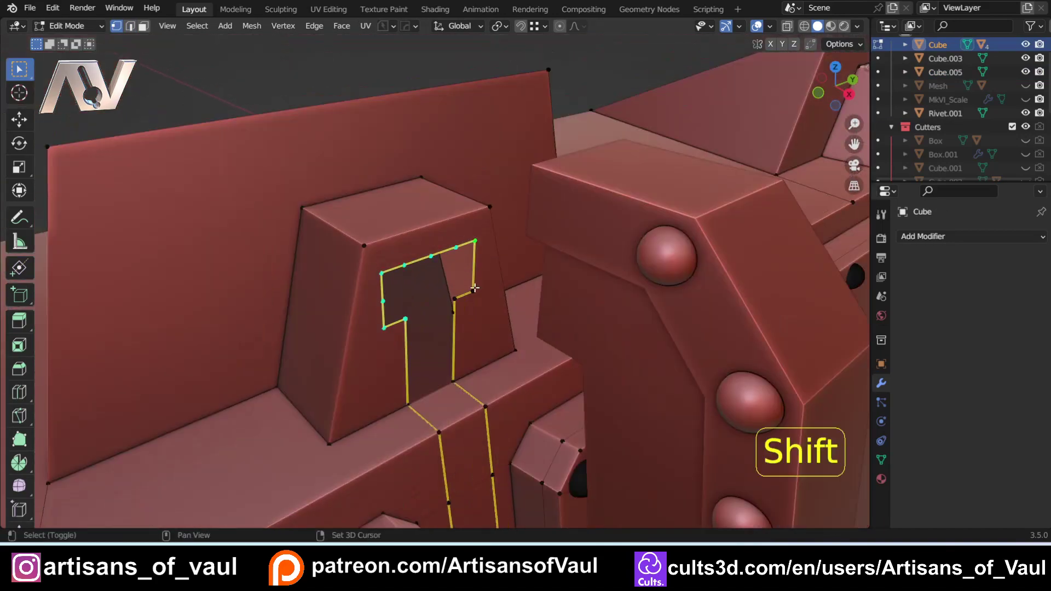
{"action": "left_click", "coordinate": [456, 296], "text": "shift"}
{"action": "key", "text": "ctrl+x"}
{"action": "key", "text": "Tab"}
{"action": "scroll", "coordinate": [471, 268], "scroll_direction": "down", "scroll_amount": 5}
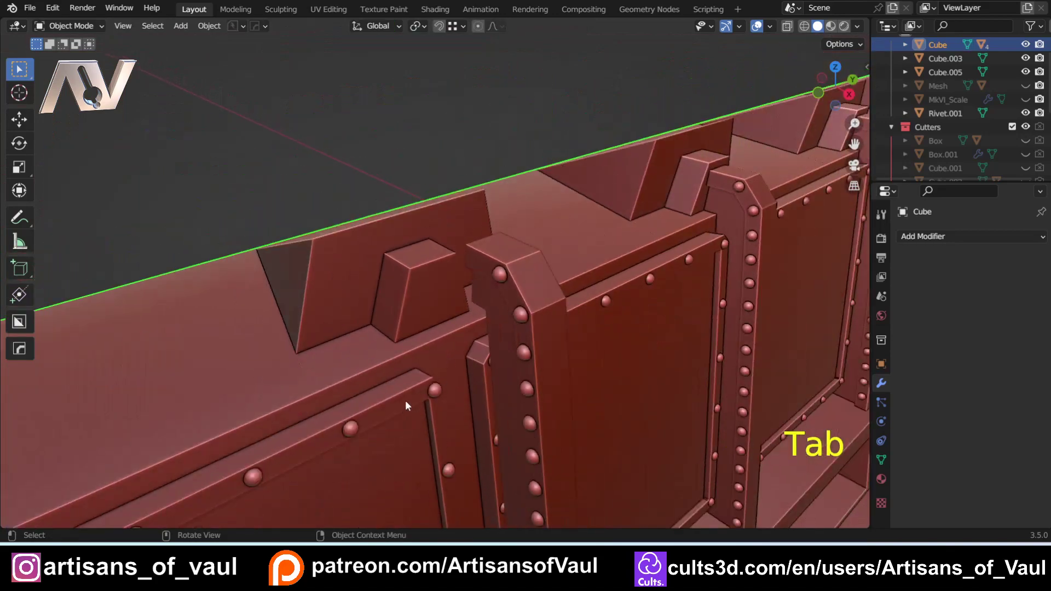
- Select the separated rib, enter edit mode, and fill the open back of its top end with faces
{"action": "middle_click_drag", "start_coordinate": [405, 405], "coordinate": [512, 365]}
{"action": "left_click", "coordinate": [376, 287]}
{"action": "middle_click_drag", "start_coordinate": [376, 288], "coordinate": [479, 328]}
{"action": "key", "text": "Tab"}
{"action": "left_click", "coordinate": [293, 256]}
{"action": "left_click", "coordinate": [339, 269], "text": "shift"}
{"action": "key", "text": "f"}
{"action": "left_click", "coordinate": [288, 202], "text": "shift"}
{"action": "left_click", "coordinate": [310, 208], "text": "shift"}
{"action": "key", "text": "f"}
{"action": "left_click", "coordinate": [269, 198]}
{"action": "left_click", "coordinate": [276, 250], "text": "shift"}
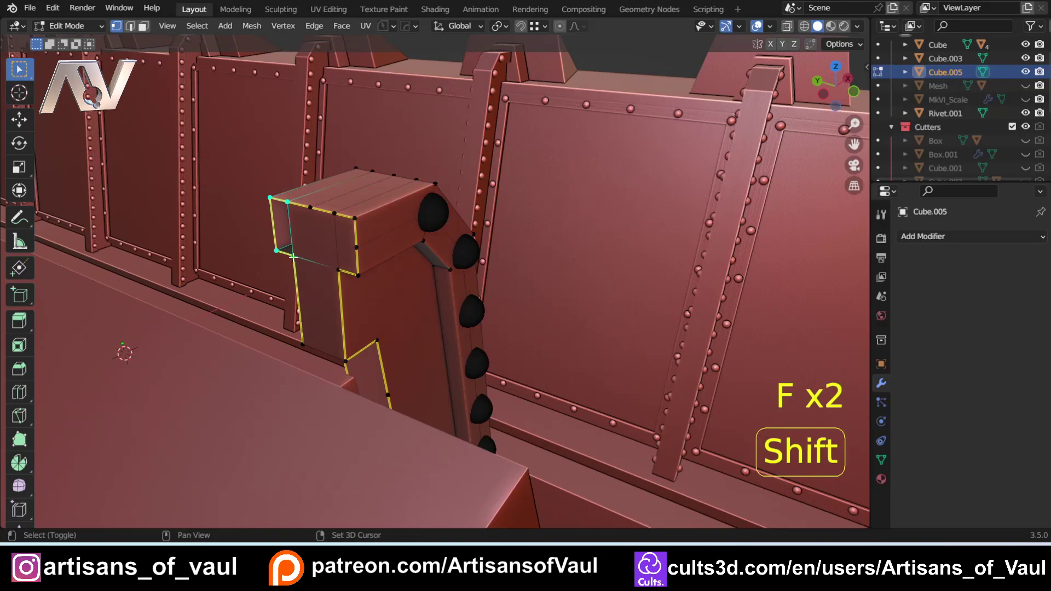
{"action": "key", "text": "f"}
- Fill the openings on the underside of the rib's bottom end with faces
{"action": "key", "text": "Tab"}
{"action": "middle_click_drag", "start_coordinate": [377, 285], "coordinate": [274, 295]}
{"action": "middle_click_drag", "start_coordinate": [476, 438], "coordinate": [399, 315], "text": "shift"}
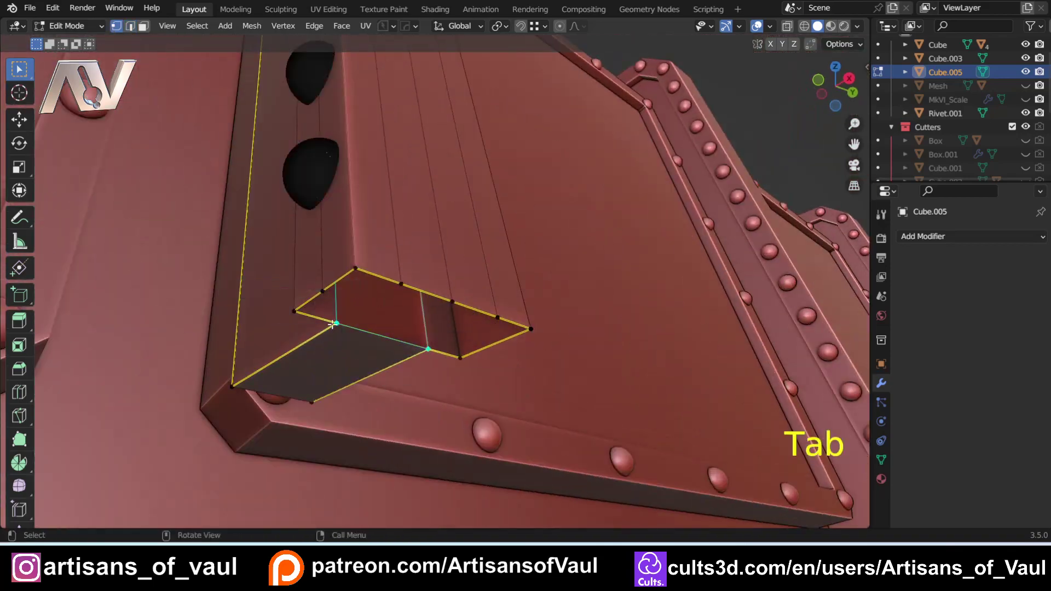
{"action": "key", "text": "f"}
{"action": "key", "text": "f"}
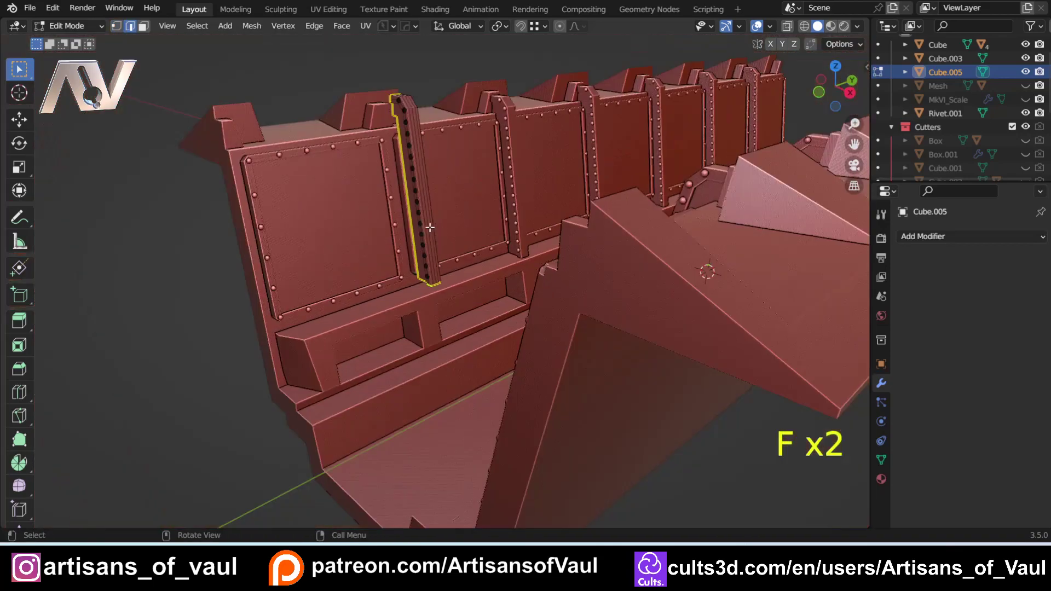
- Return to object mode and deselect the finished rib
{"action": "middle_click_drag", "start_coordinate": [465, 362], "coordinate": [488, 367]}
{"action": "scroll", "coordinate": [488, 366], "scroll_direction": "up", "scroll_amount": 5}
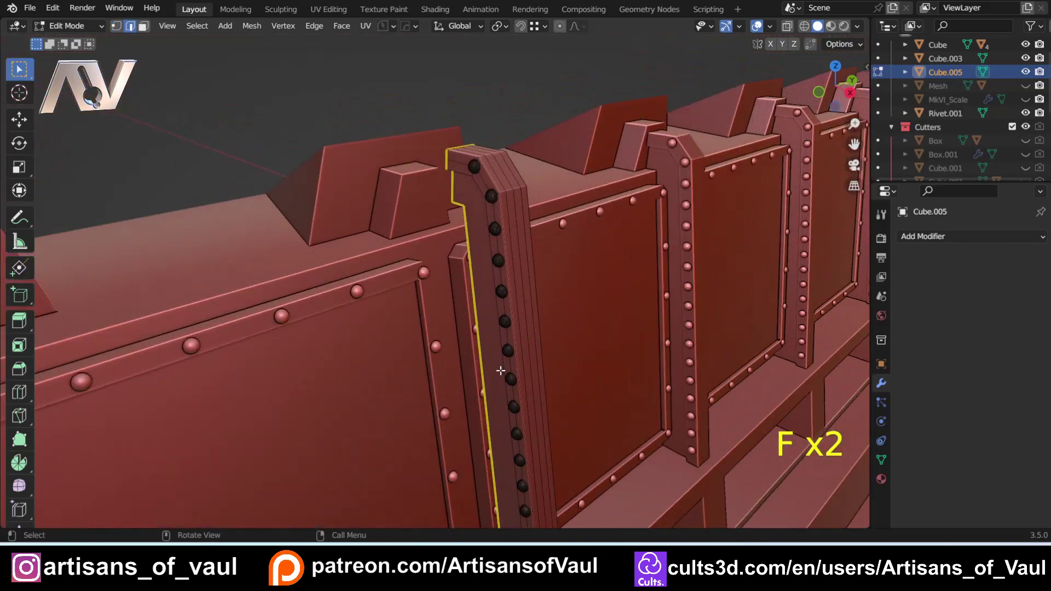
{"action": "key", "text": "Tab"}
{"action": "left_click", "coordinate": [491, 261]}
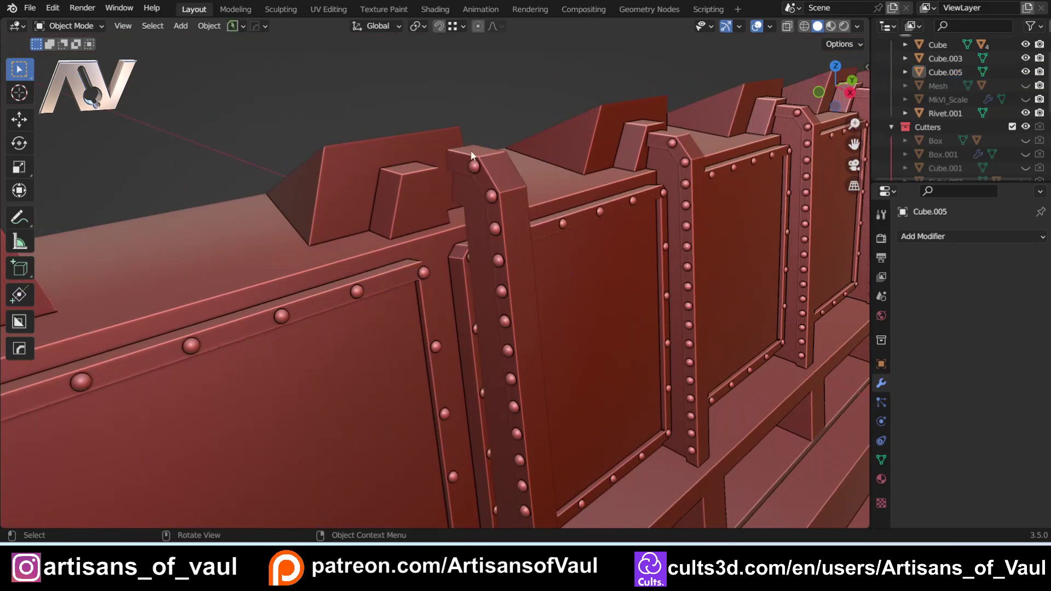
{"action": "scroll", "coordinate": [471, 262], "scroll_direction": "up", "scroll_amount": 5}
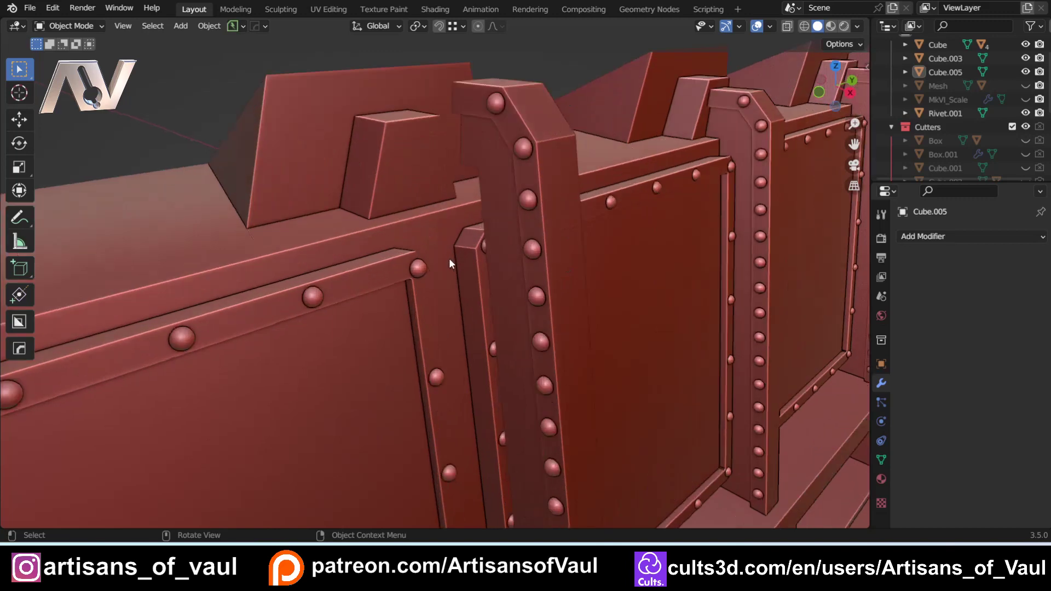
{"action": "middle_click_drag", "start_coordinate": [418, 204], "coordinate": [391, 367], "text": "shift"}
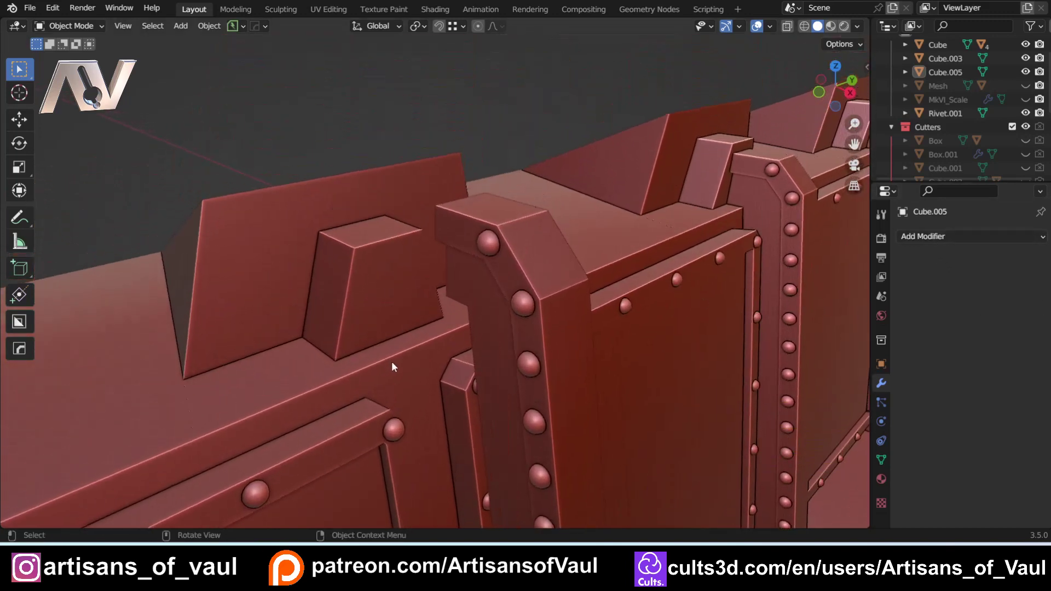
{"action": "scroll", "coordinate": [457, 306], "scroll_direction": "down", "scroll_amount": 4}
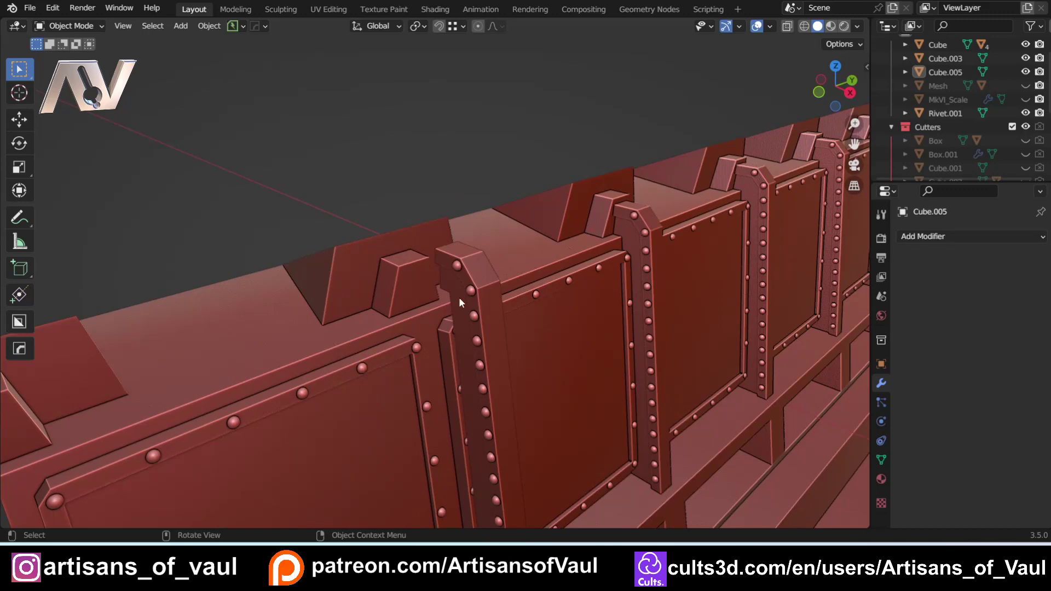
{"action": "scroll", "coordinate": [437, 303], "scroll_direction": "up", "scroll_amount": 2}
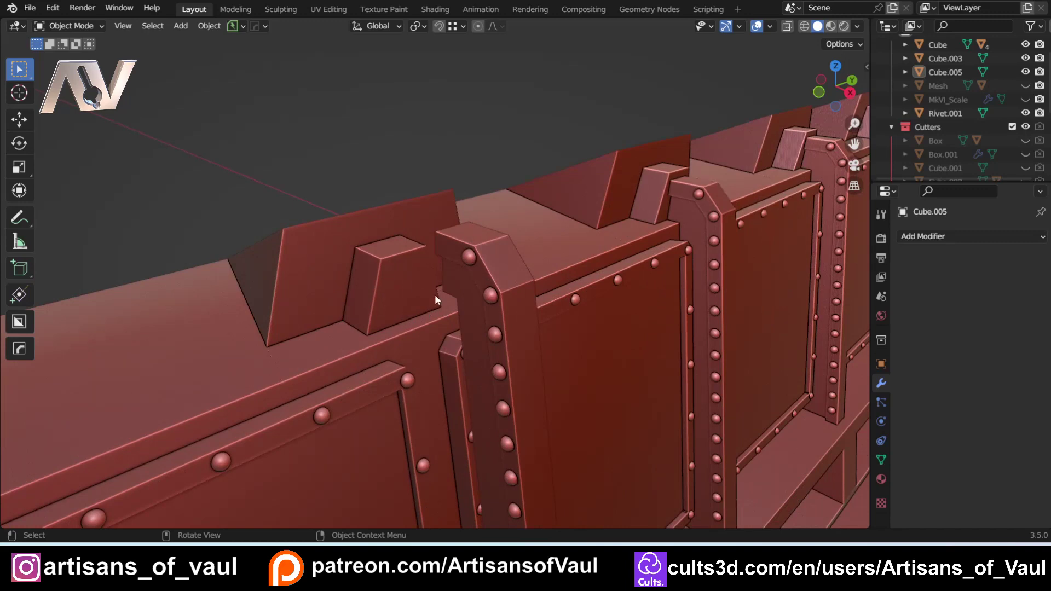
{"action": "mouse_move", "coordinate": [435, 294]}
{"action": "middle_mouse_down"}
{"action": "mouse_move", "coordinate": [481, 293]}
{"action": "mouse_move", "coordinate": [443, 284]}
{"action": "middle_mouse_up"}
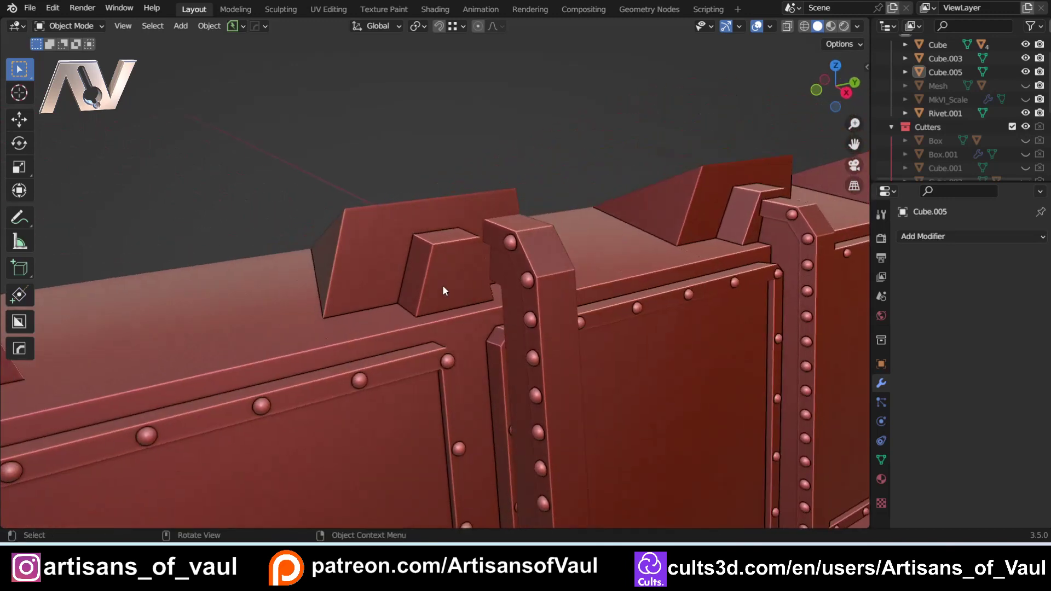